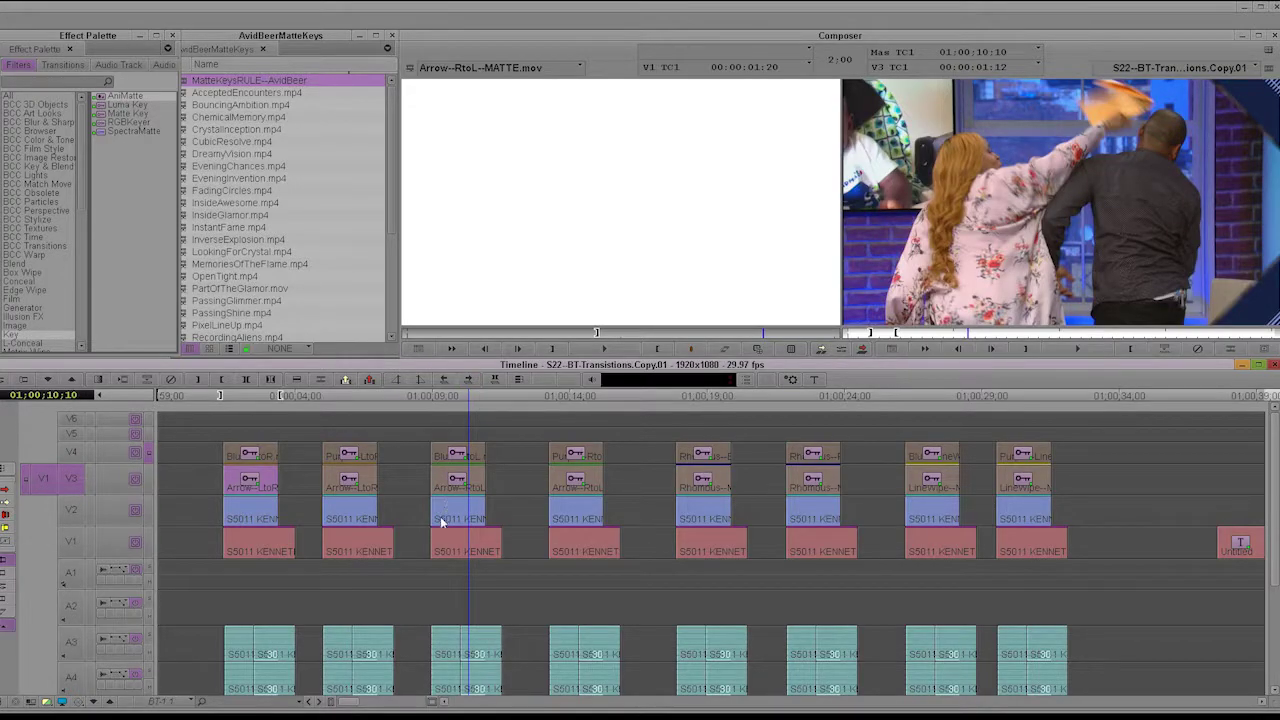
Play the third transition from its start with V3 as the highest monitored track
left_click_drag(432, 535, 445, 524)
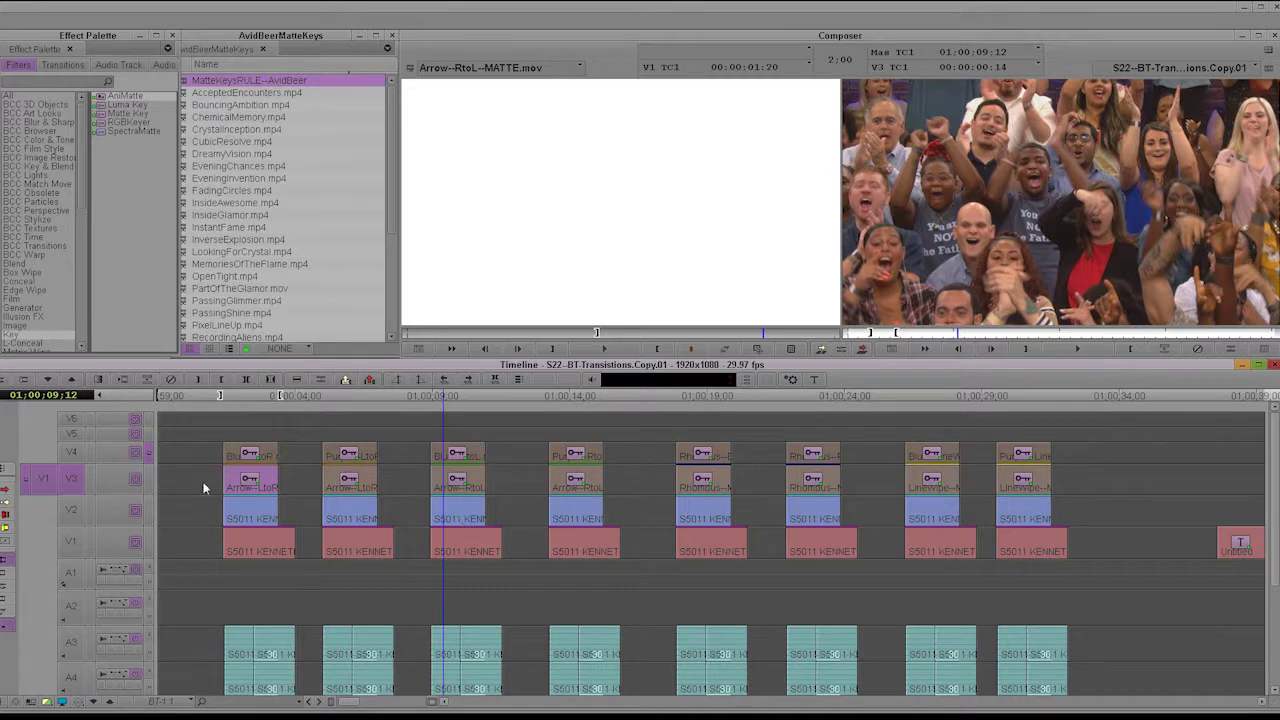
left_click(150, 484)
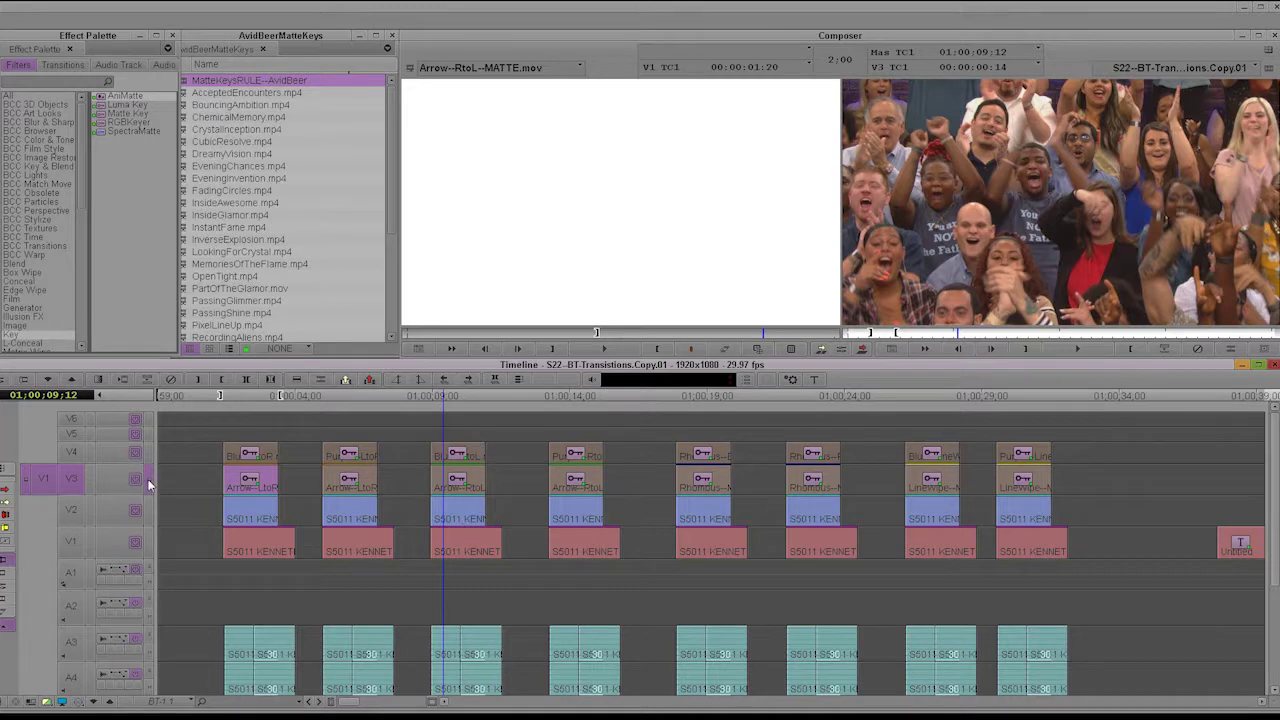
left_click(435, 542)
key("space")
Browse the AvidBeerMatteKeys bin and preview the mattes EveningChances.mp4 and CrystalInception.mp4
left_click(391, 176)
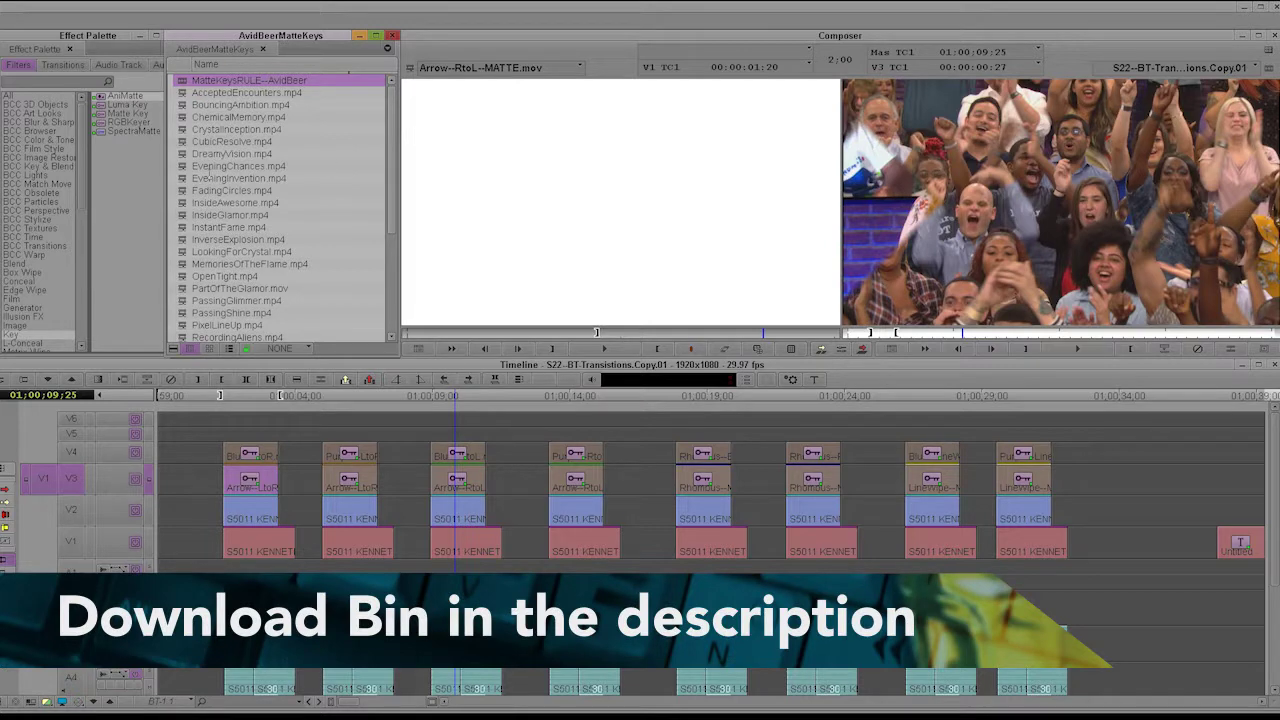
double_click(184, 179)
double_click(184, 167)
left_click_drag(509, 333, 720, 335)
left_click_drag(392, 170, 398, 299)
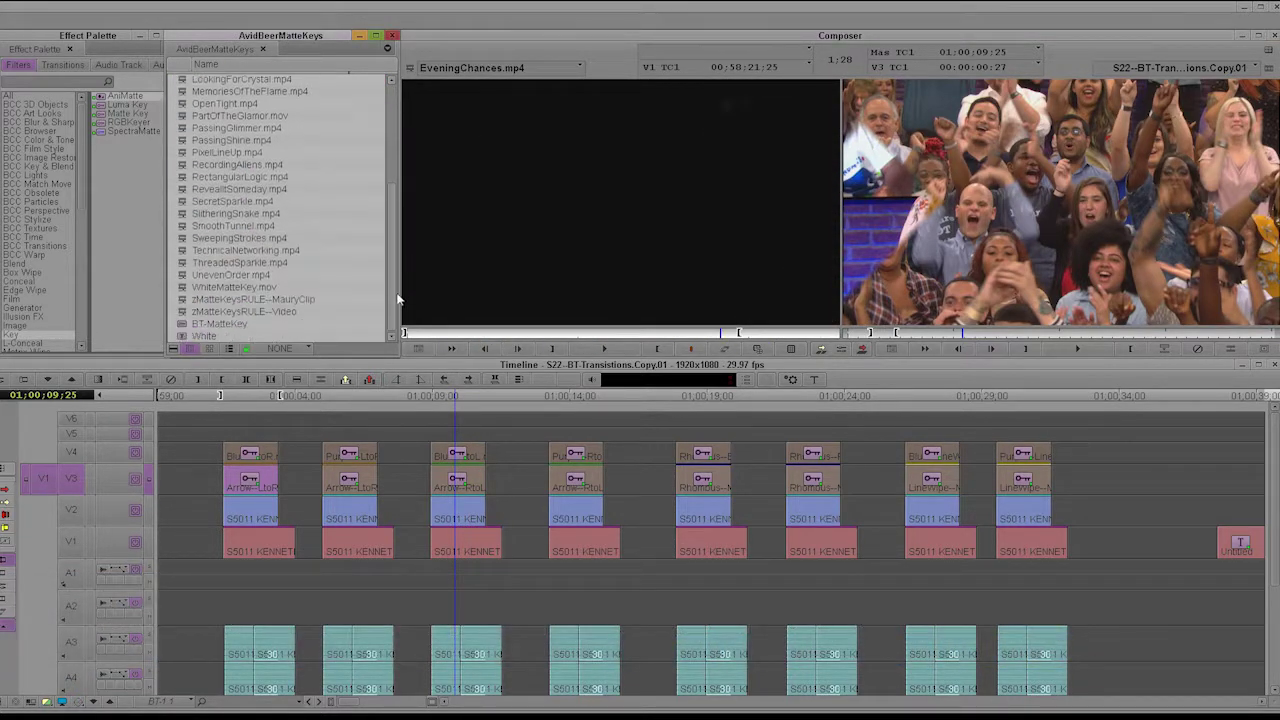
scroll(388, 283, "up", 5)
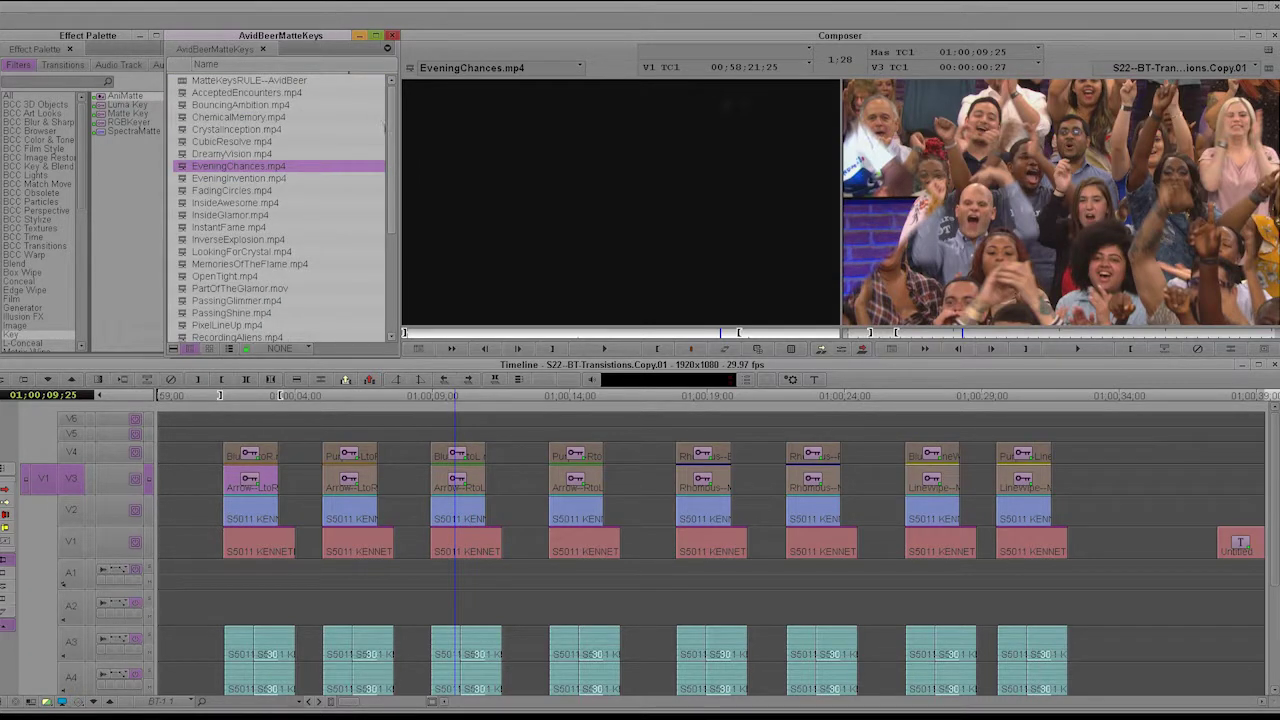
left_click_drag(390, 121, 395, 83)
double_click(185, 130)
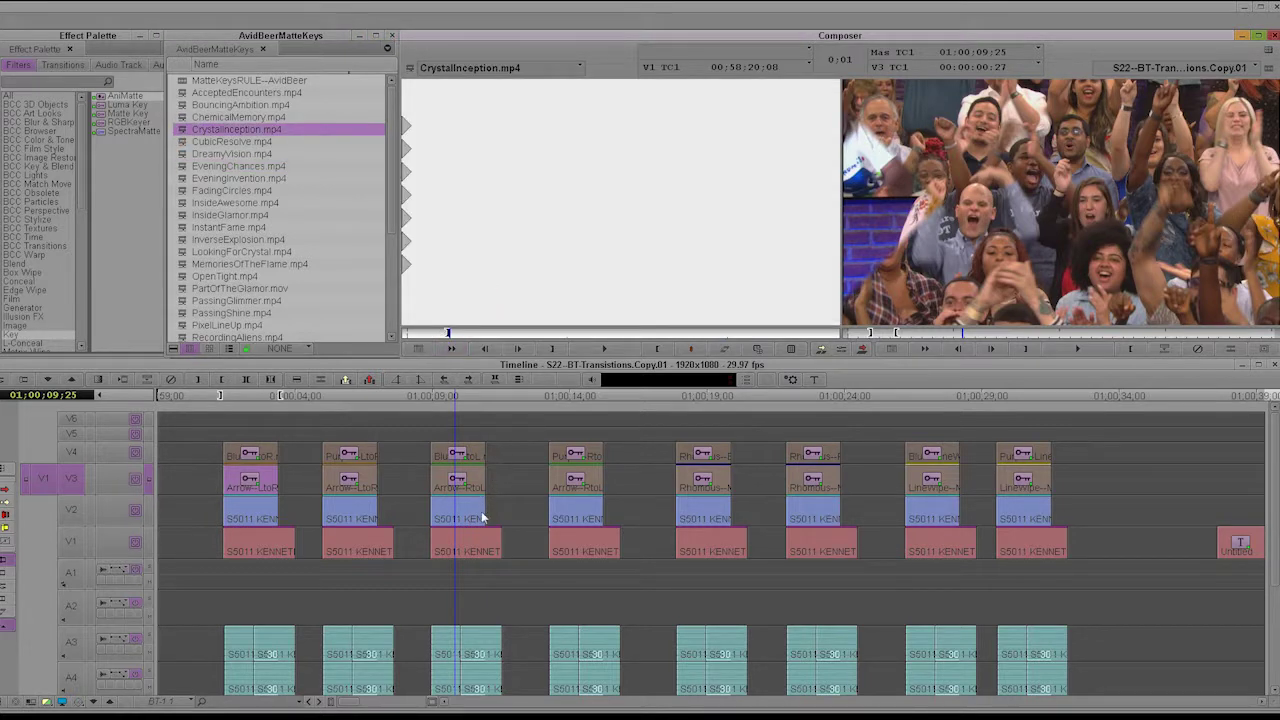
View the third transition's footage on V1 and V2 separately, and set the track monitor back to V3
left_click(439, 543)
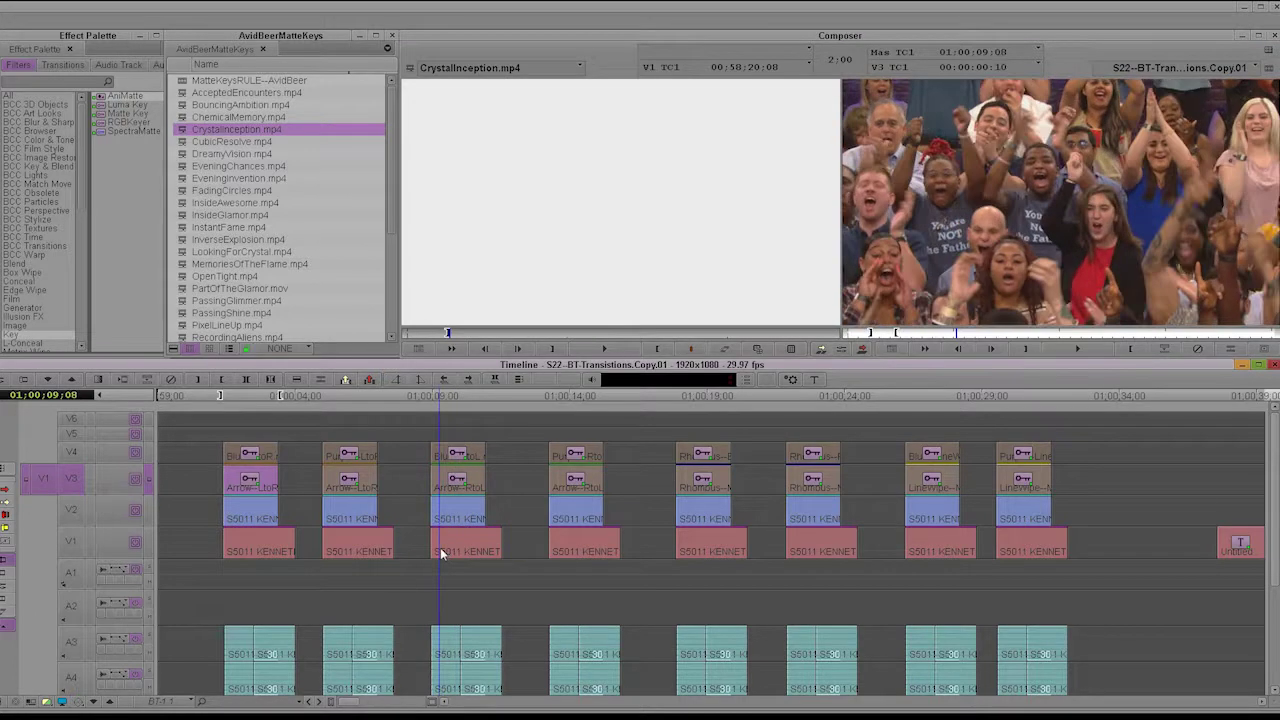
left_click_drag(463, 559, 430, 565)
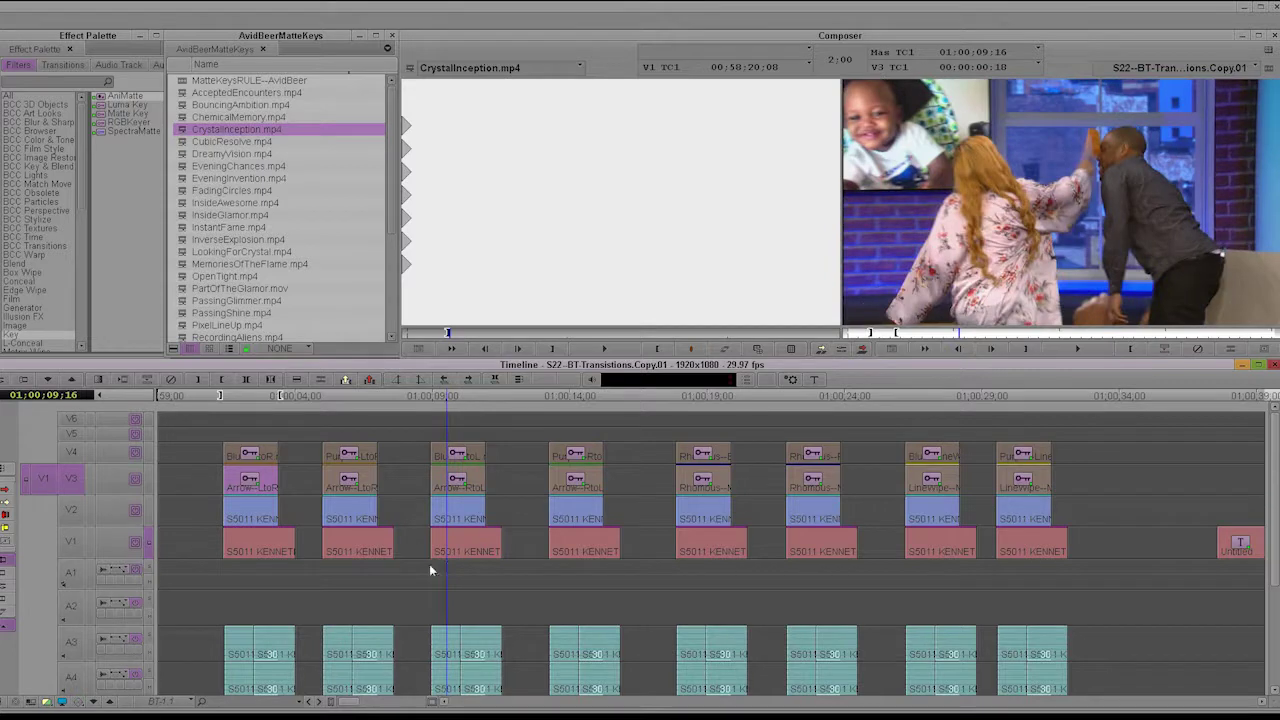
left_click(151, 524)
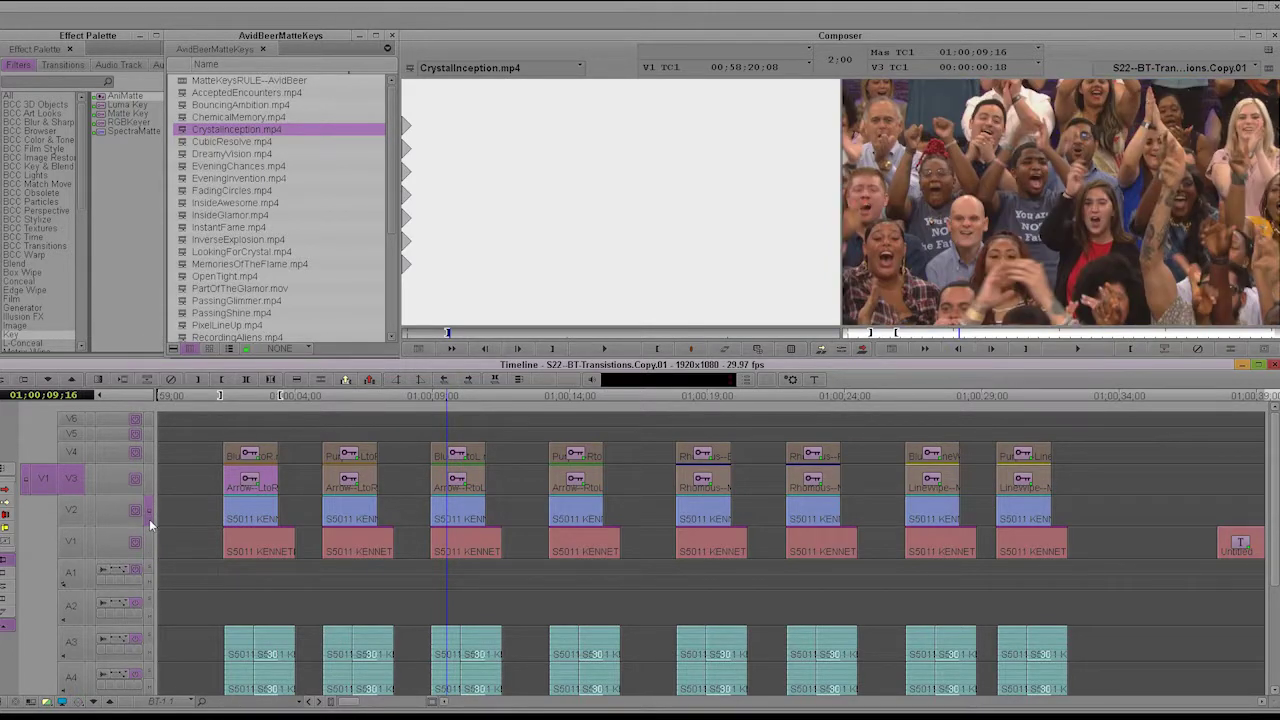
left_click(151, 486)
Mark the third transition's arrow matte clip on V3, match-frame it from its in point, and scrub through the source
key("t")
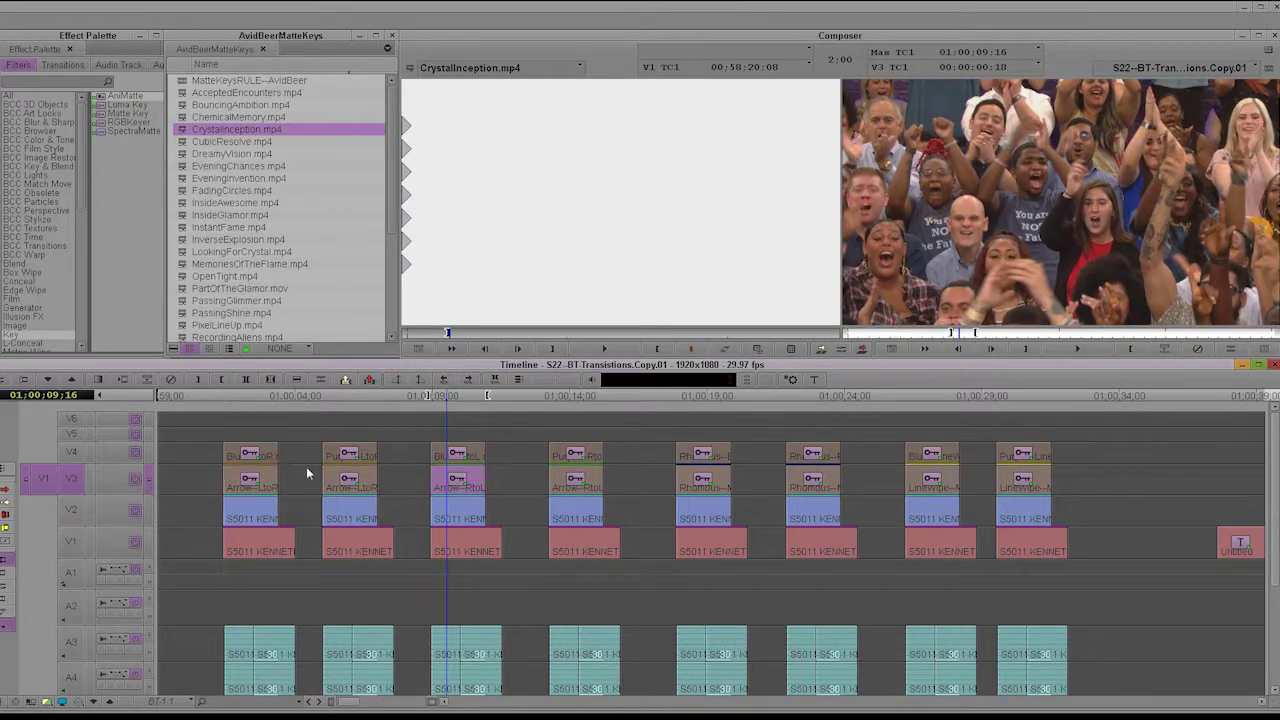
key("q")
key("n")
left_click_drag(438, 337, 564, 347)
left_click_drag(481, 336, 741, 343)
Apply the Matte Key effect from the Key category to the third transition's arrow matte on V3
left_click(33, 338)
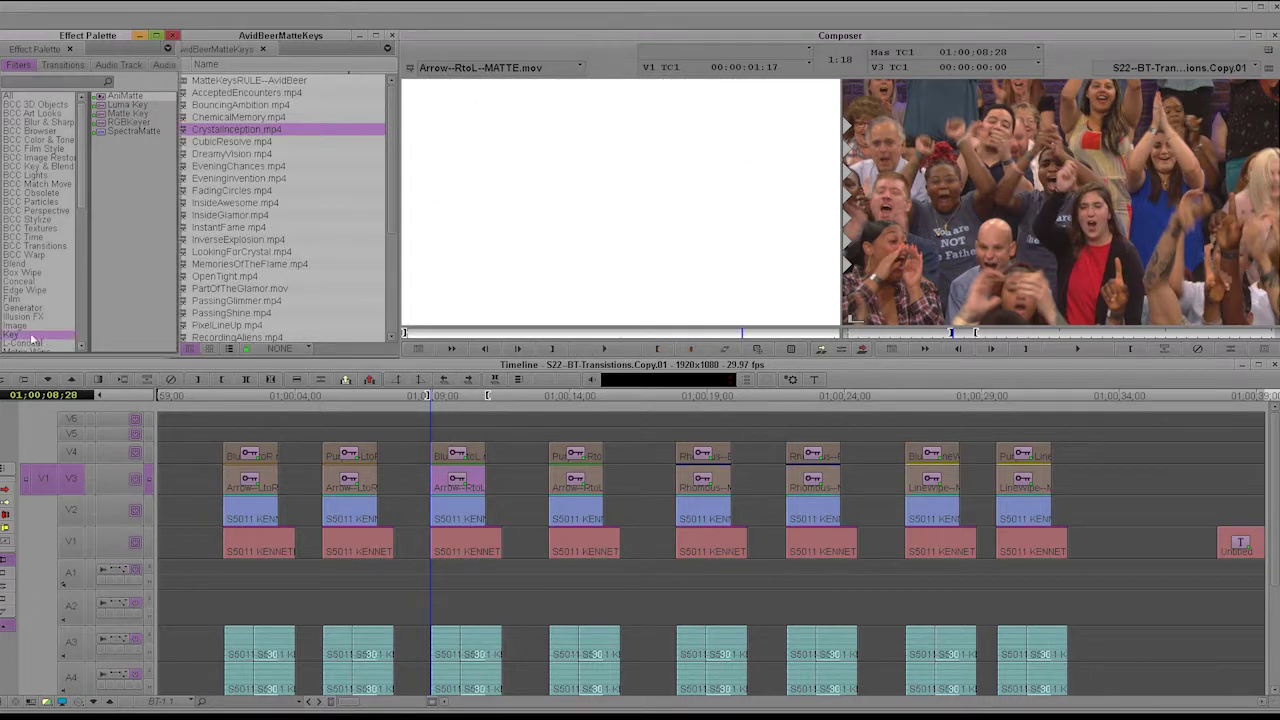
left_click(106, 114)
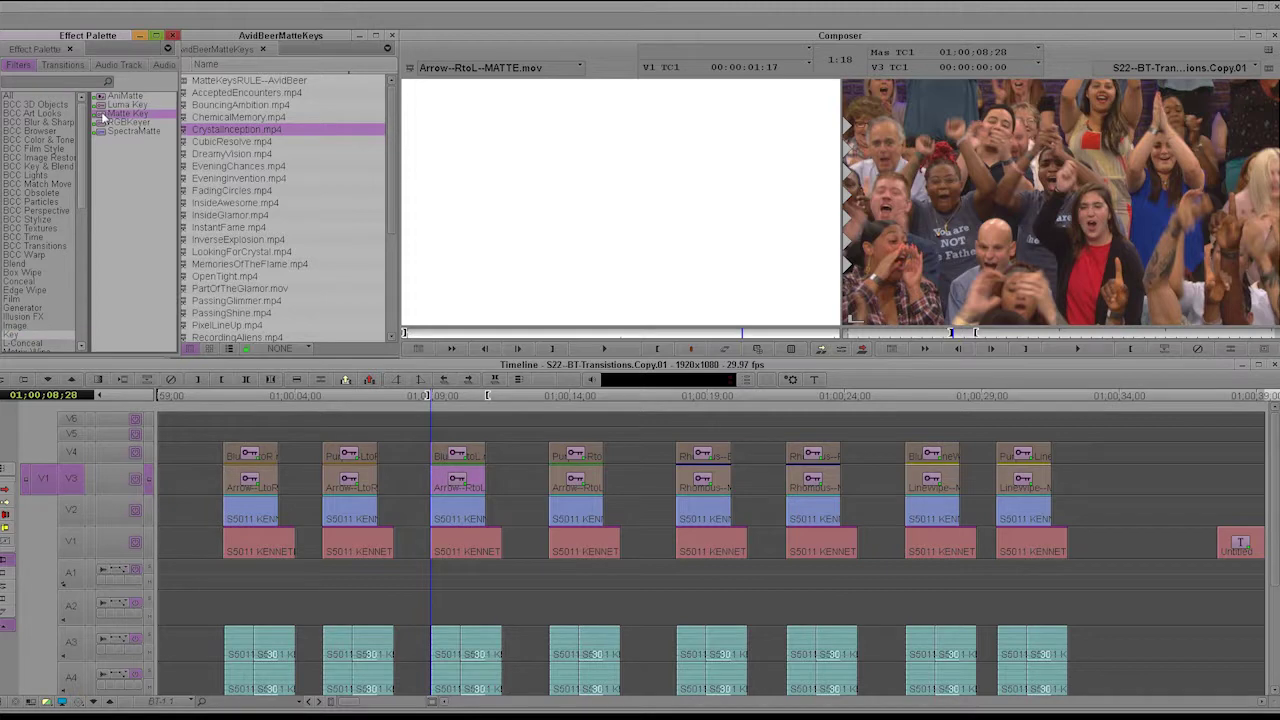
left_click_drag(106, 117, 462, 510)
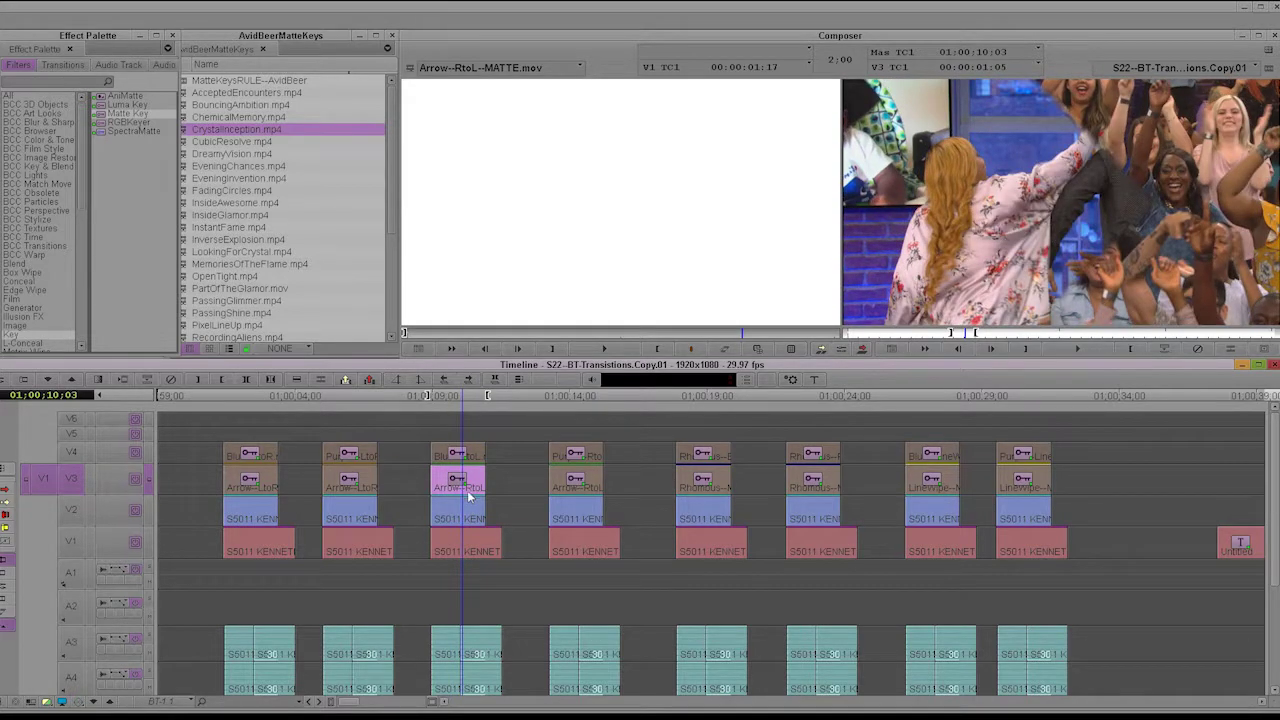
Compare the arrow matte's white and black areas with the keyed picture midway through the third transition
left_click_drag(467, 490, 459, 505)
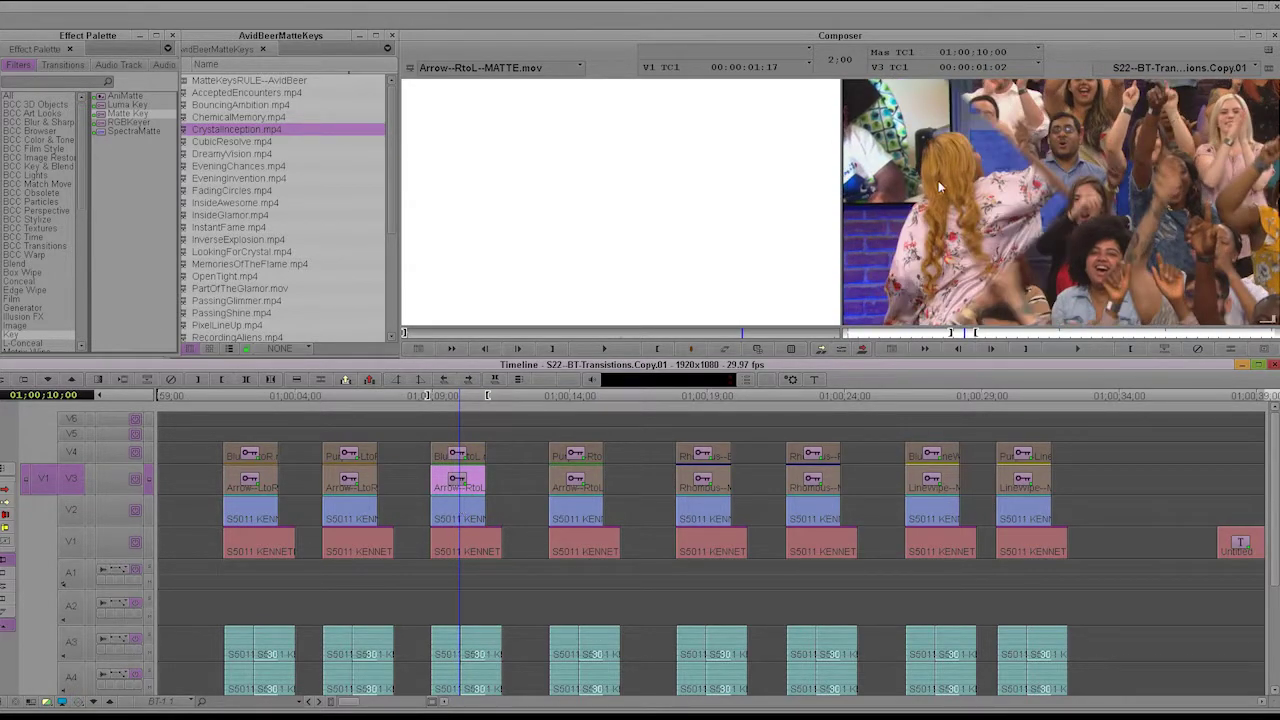
left_click_drag(727, 340, 652, 343)
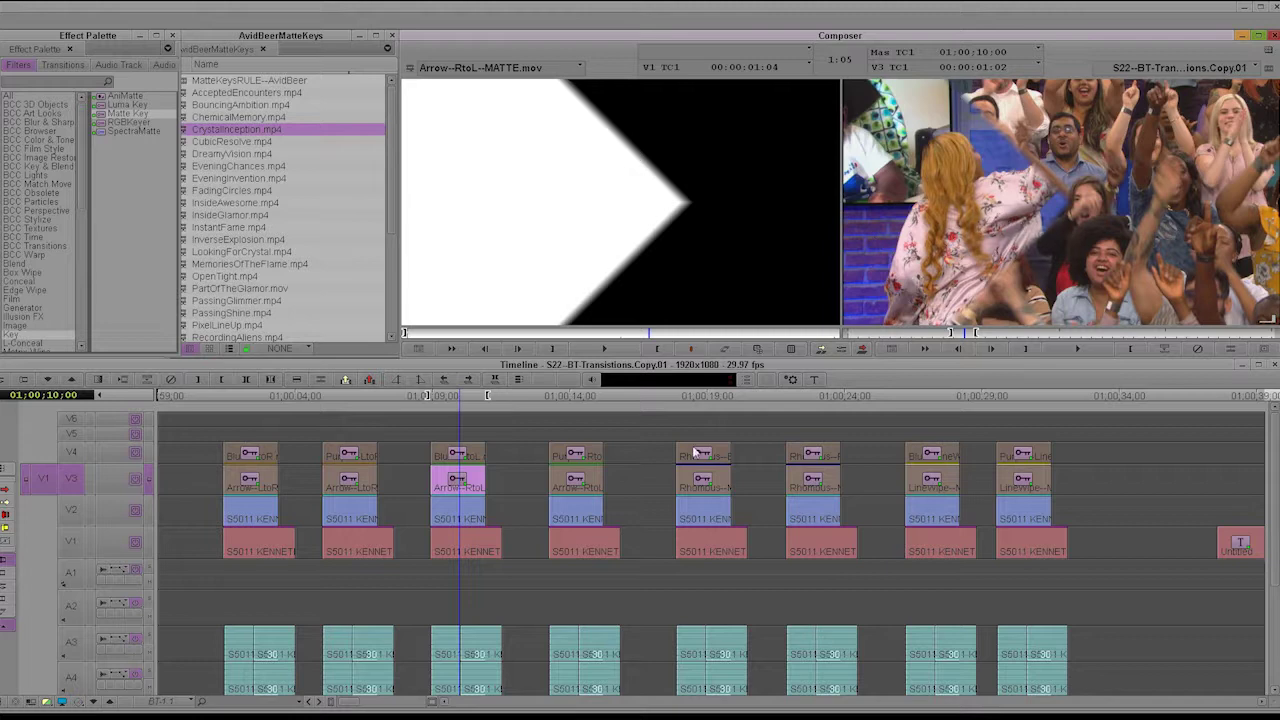
mouse_move(452, 530)
left_mouse_down()
mouse_move(473, 525)
mouse_move(450, 525)
mouse_move(462, 521)
left_mouse_up()
left_click(784, 211)
left_click(913, 186)
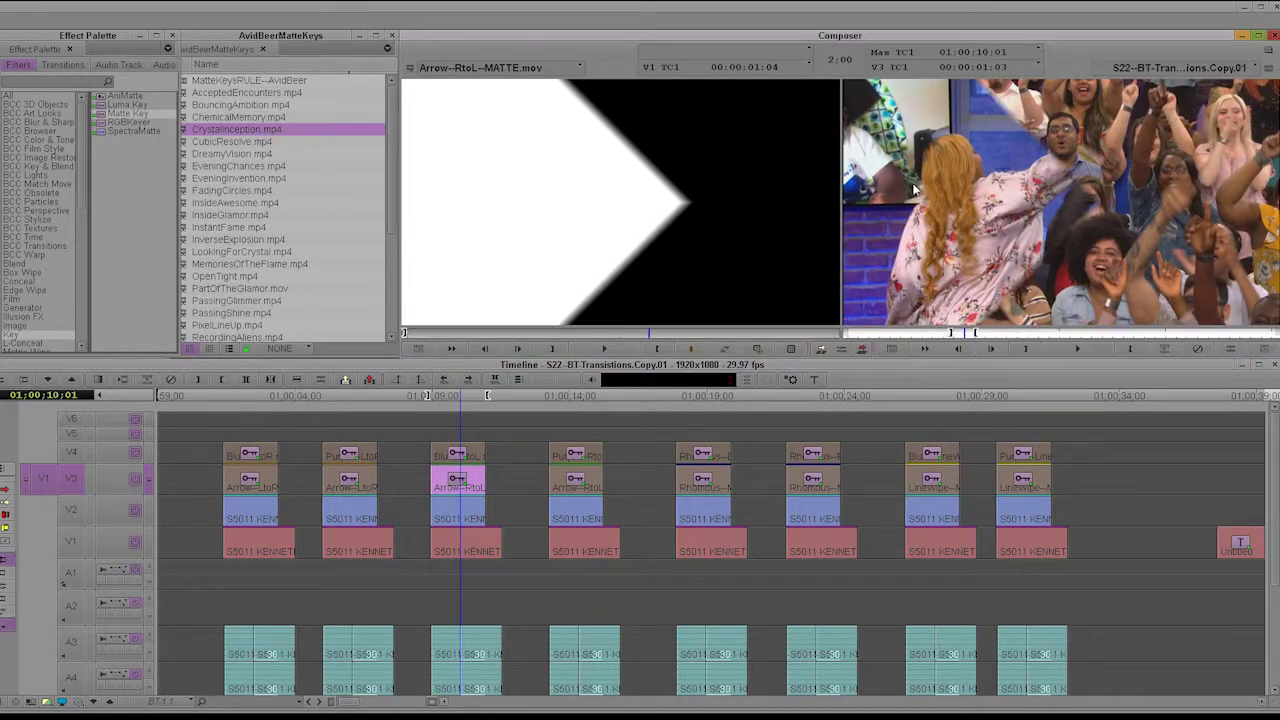
left_click(806, 217)
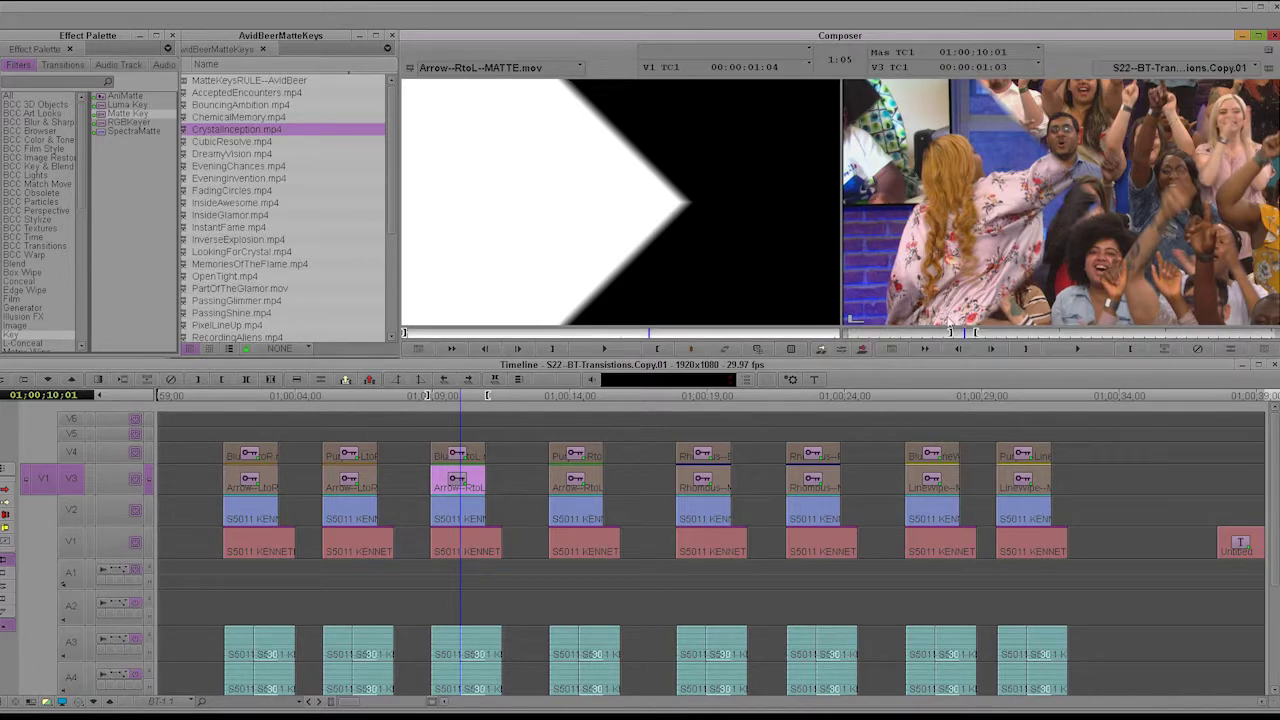
Select the V1, V2 and V3 tracks and compare the background footage with the keyed result monitored on V3
mouse_move(463, 518)
left_mouse_down()
mouse_move(447, 525)
mouse_move(463, 522)
left_mouse_up()
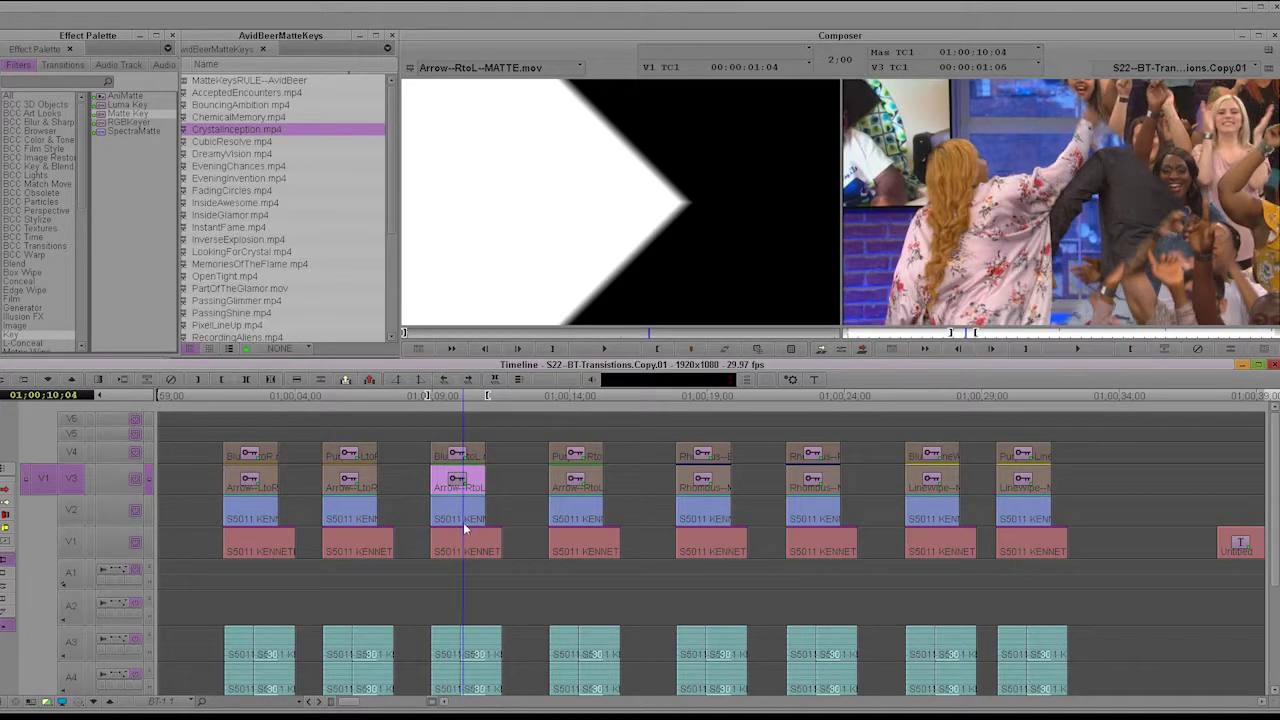
left_click(70, 512)
left_click(73, 482)
left_click(75, 539)
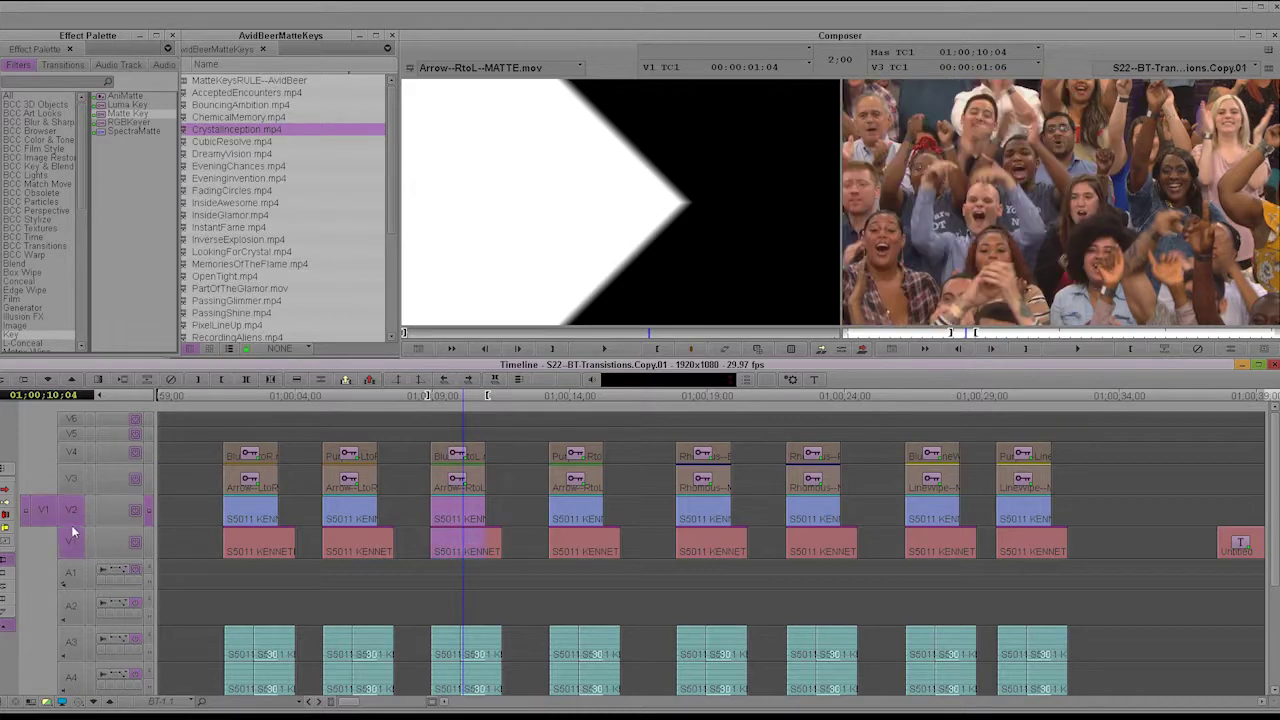
left_click(86, 476)
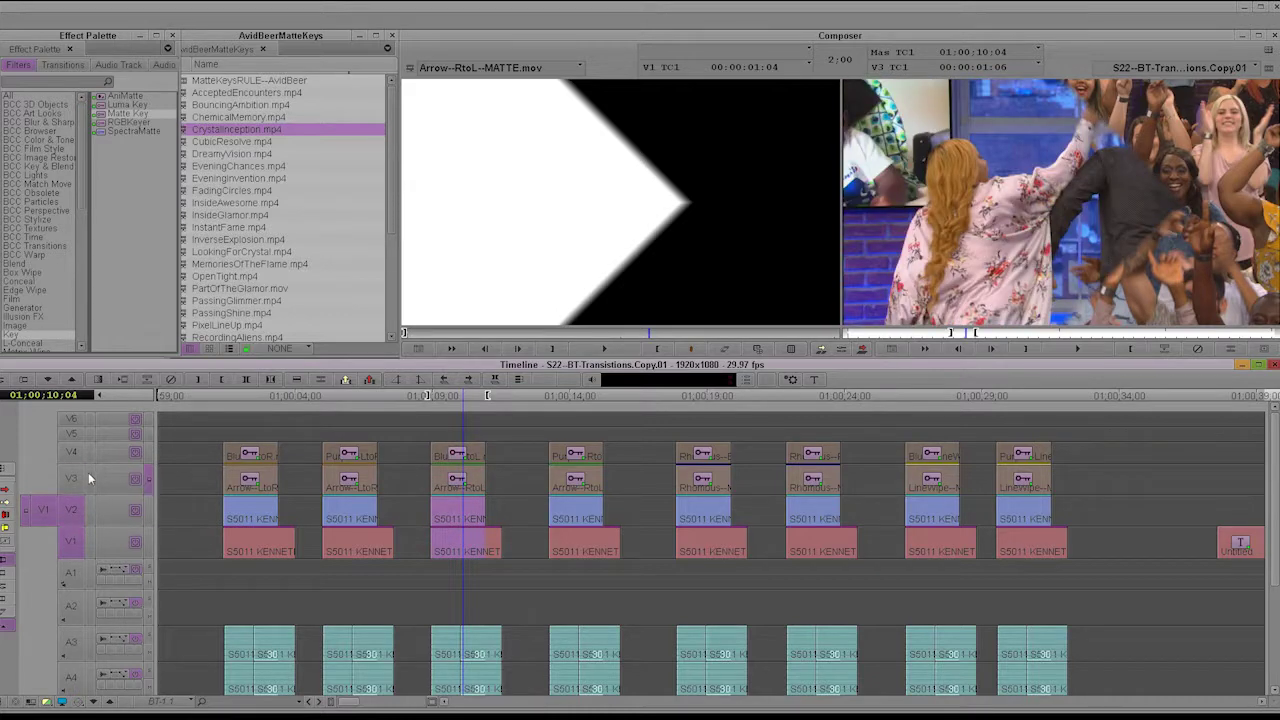
mouse_move(460, 515)
left_mouse_down()
mouse_move(444, 520)
mouse_move(460, 522)
left_mouse_up()
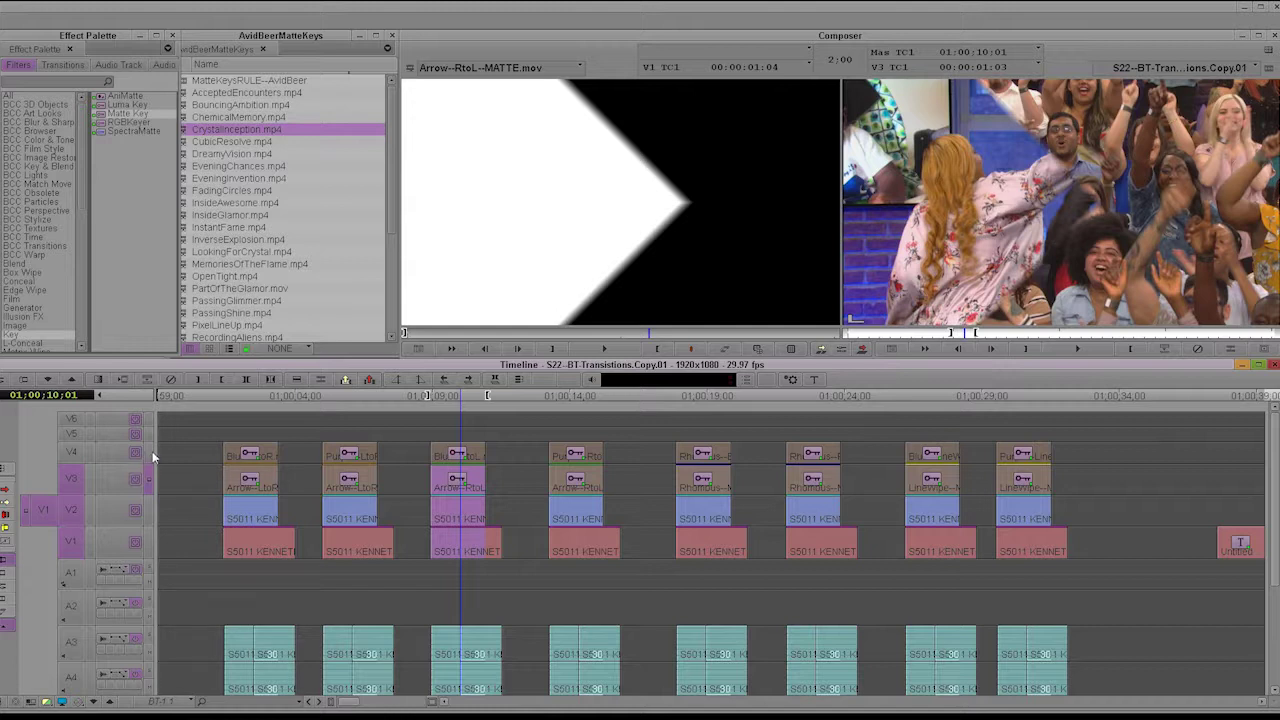
Preview the InsideGlamor.mp4 matte and view the third transition with V4 monitored
left_click(181, 216)
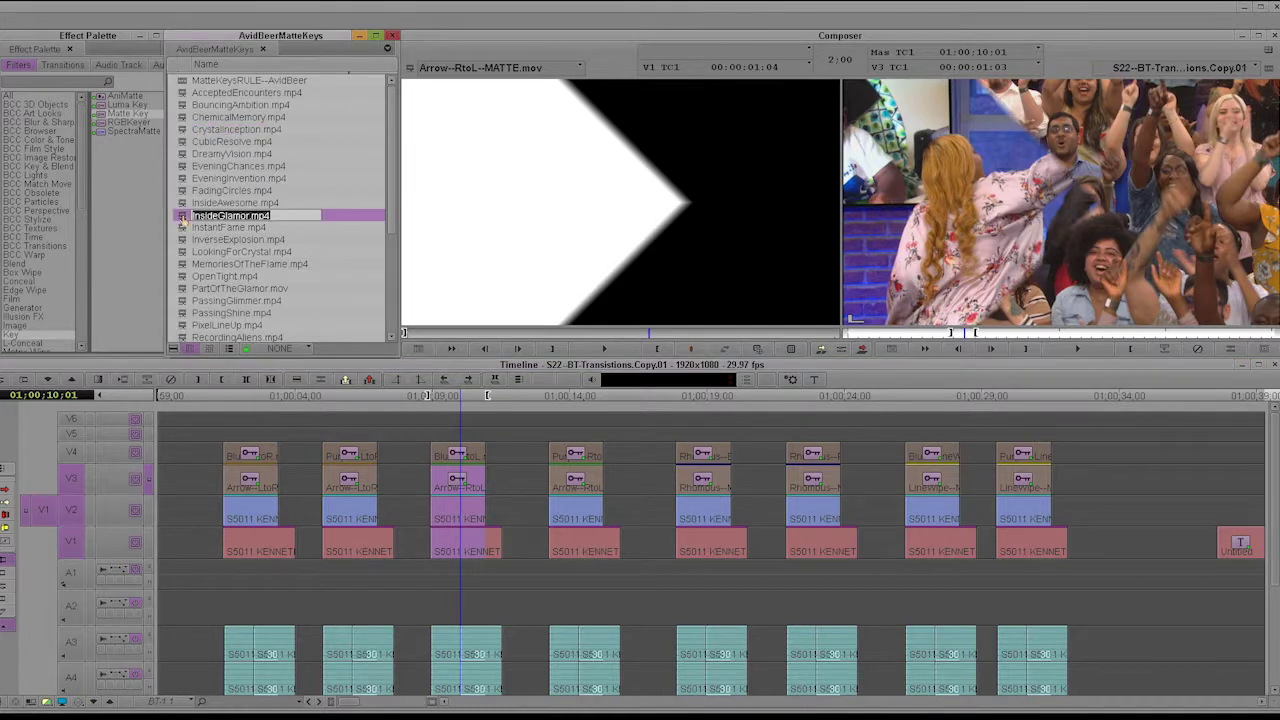
double_click(182, 219)
left_click_drag(511, 333, 572, 333)
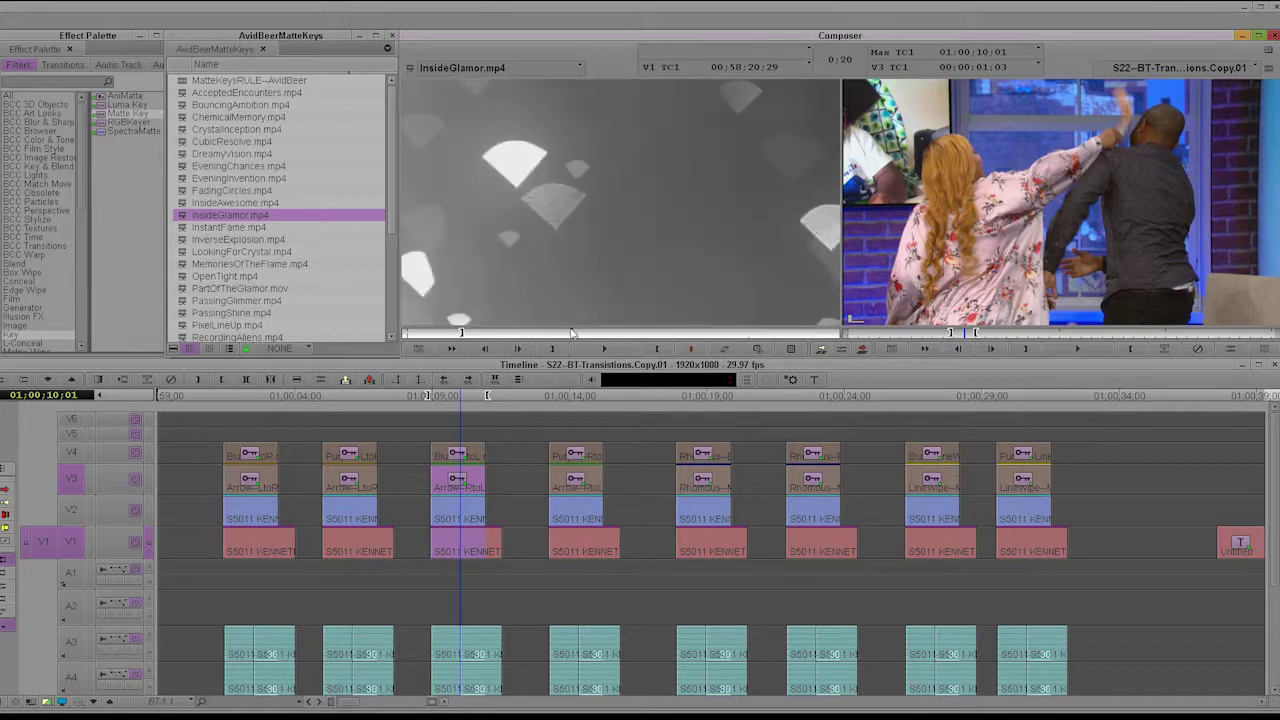
left_click(149, 452)
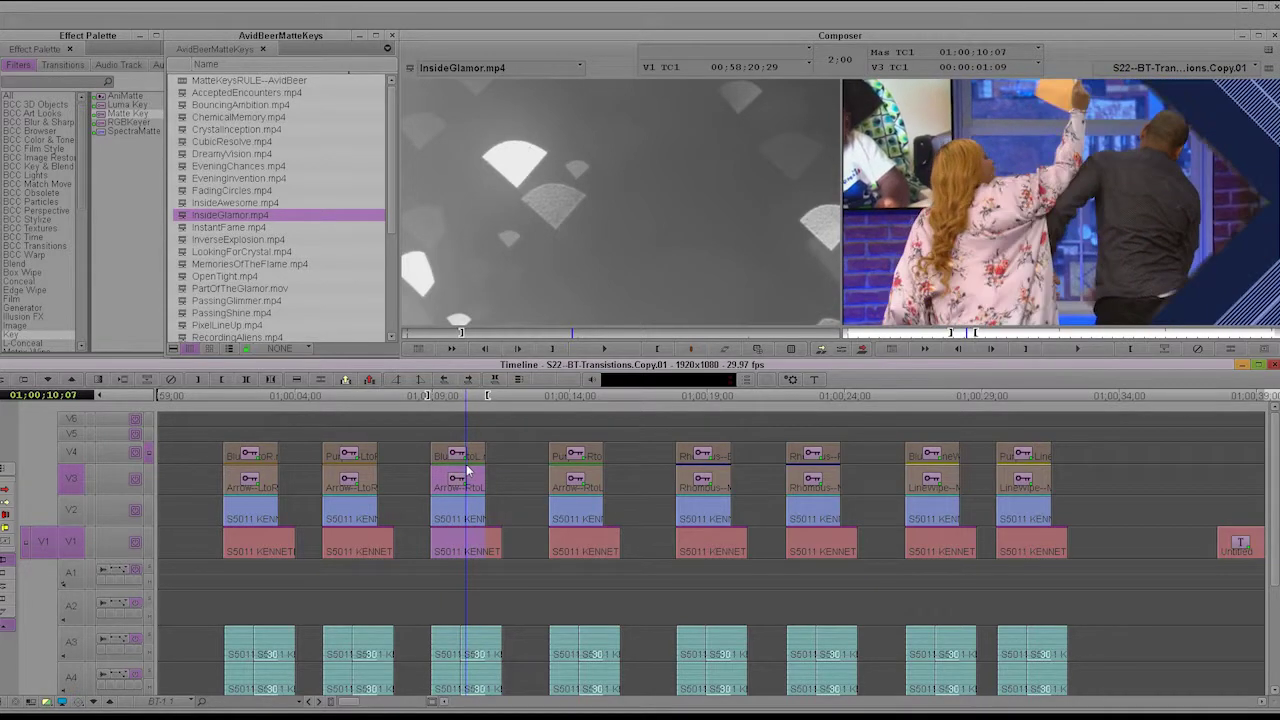
Match-frame the third transition's V3 clip into the source monitor again and scrub the arrow matte from black to full white
left_click(66, 538)
left_click_drag(420, 487, 446, 483)
key("a")
key("n")
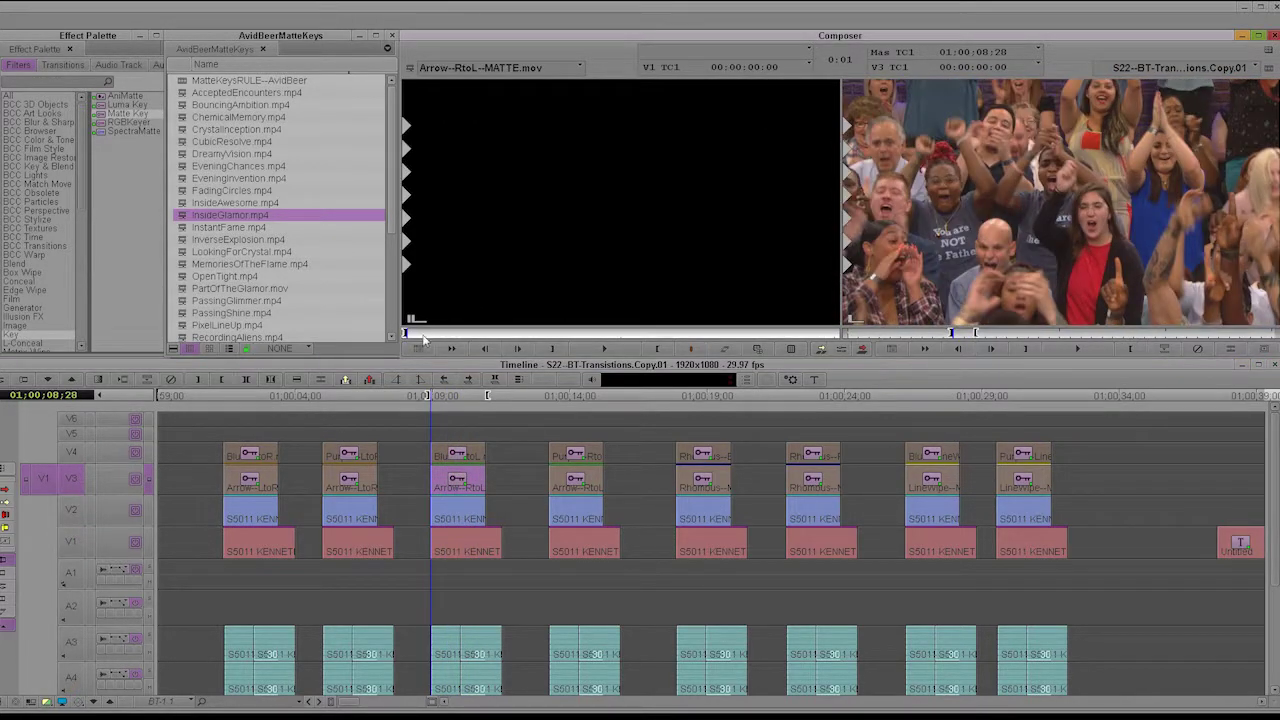
left_click(448, 348)
mouse_move(456, 338)
left_mouse_down()
mouse_move(788, 336)
mouse_move(565, 336)
mouse_move(633, 336)
mouse_move(613, 336)
left_mouse_up()
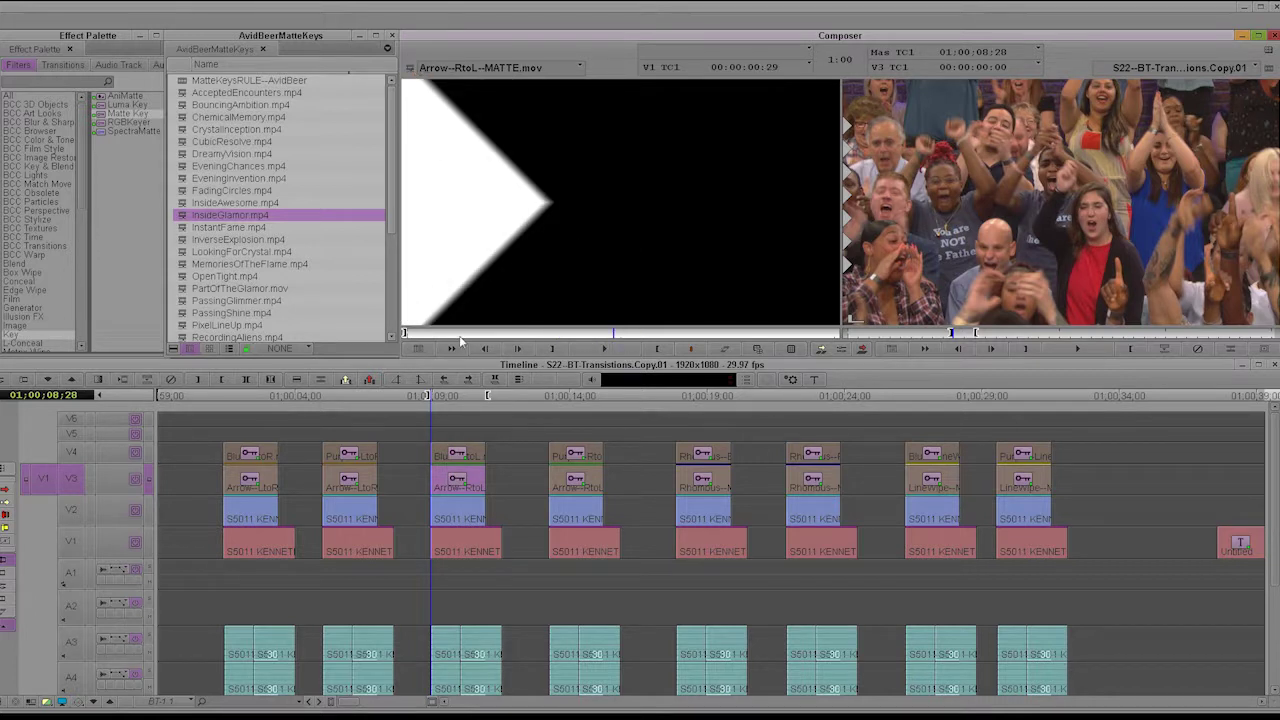
left_click_drag(460, 341, 798, 335)
Scrub through the third transition, including the arrow graphic layer on V4
left_click(440, 514)
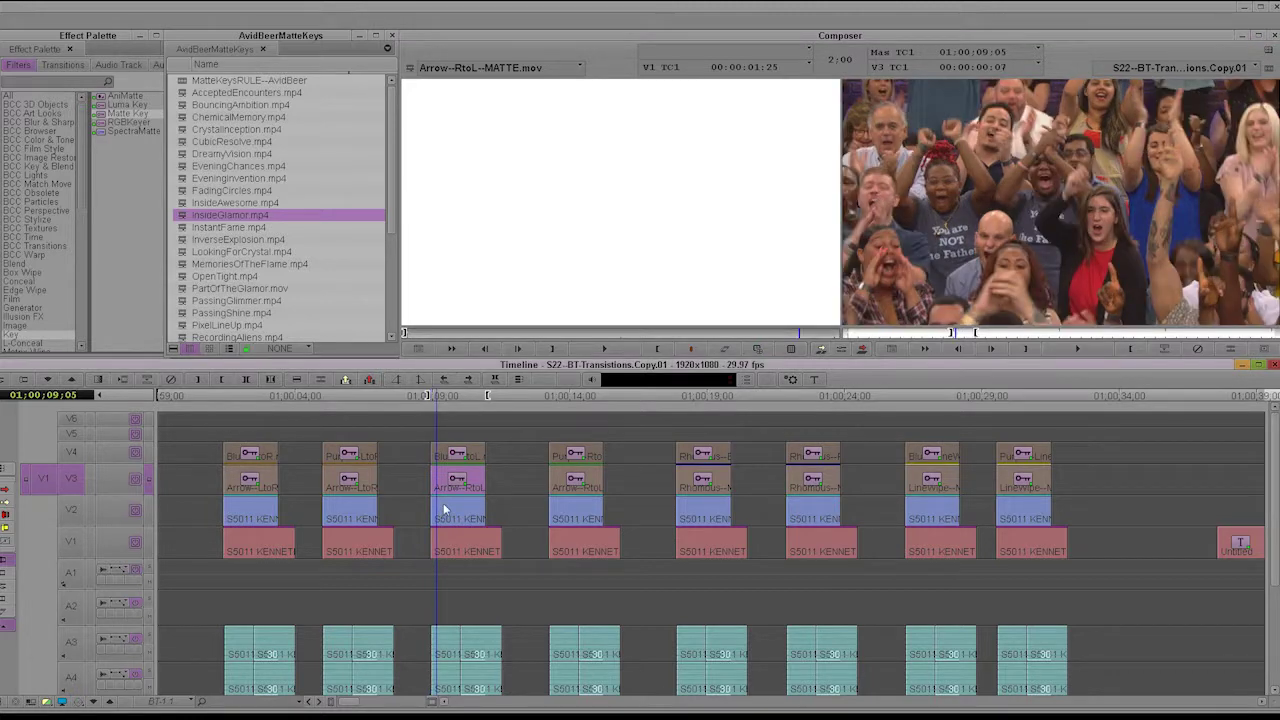
left_click_drag(445, 510, 449, 552)
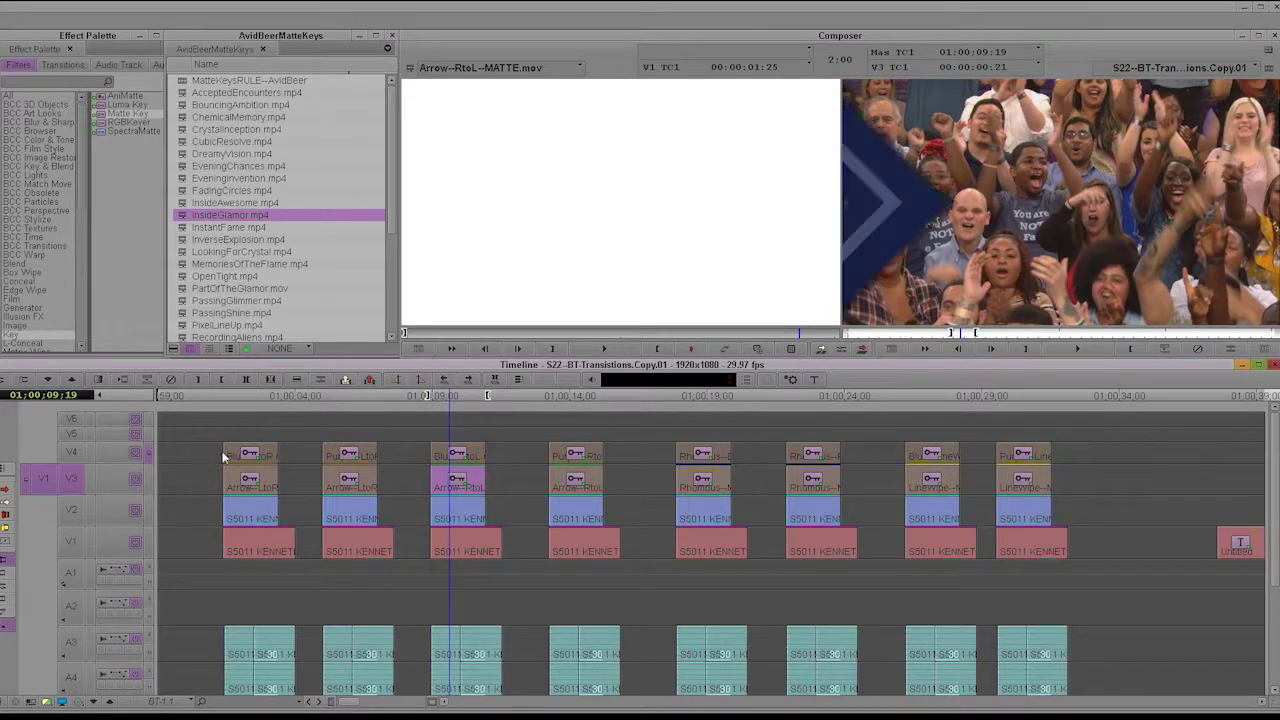
mouse_move(463, 502)
left_mouse_down()
mouse_move(452, 498)
mouse_move(470, 492)
left_mouse_up()
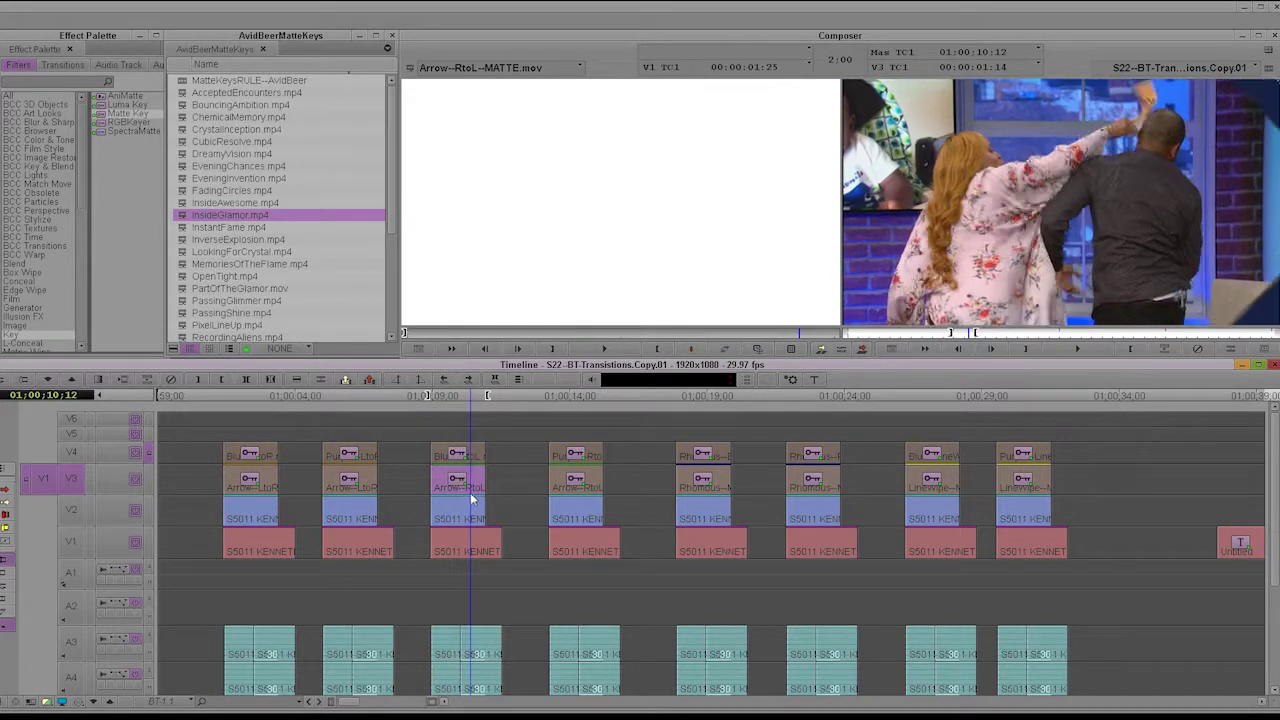
Browse further down the matte bin and preview SecretSparkle.mp4 and ThreadedSparkle.mp4 in the source monitor
left_click(390, 180)
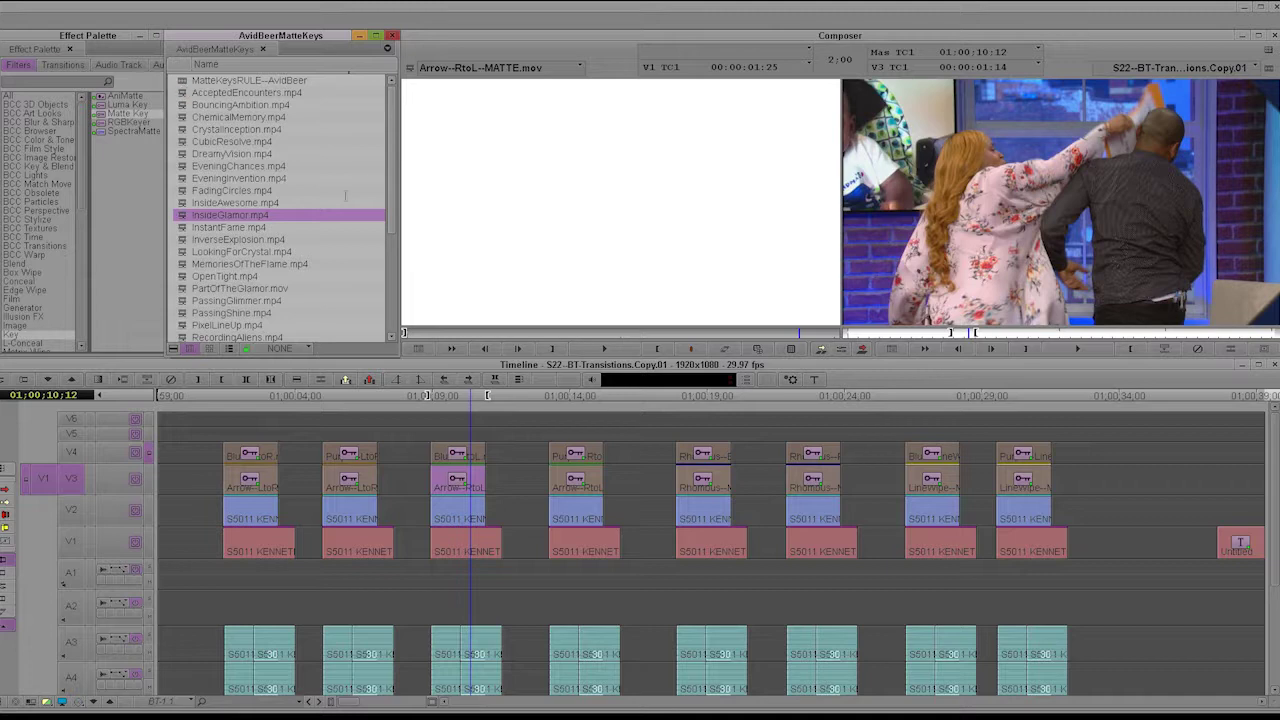
left_click_drag(396, 190, 396, 297)
double_click(185, 202)
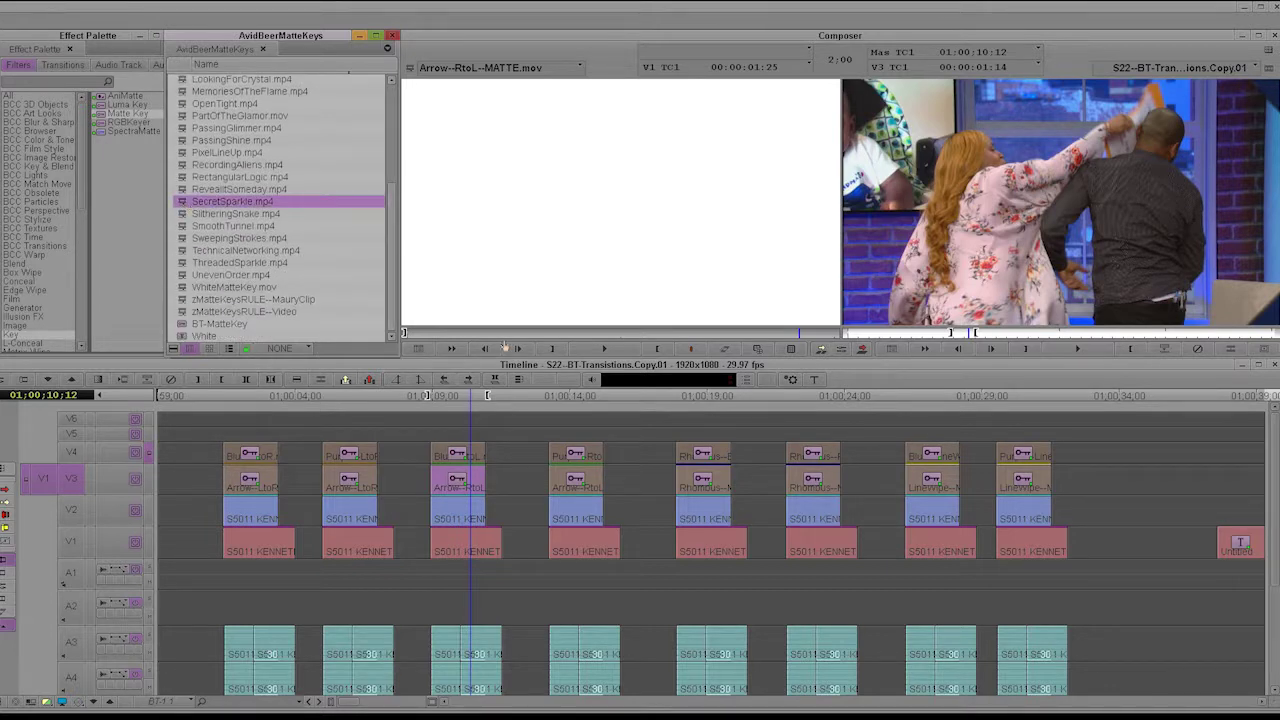
left_click(546, 336)
left_click_drag(550, 340, 752, 352)
left_click(181, 267)
double_click(182, 265)
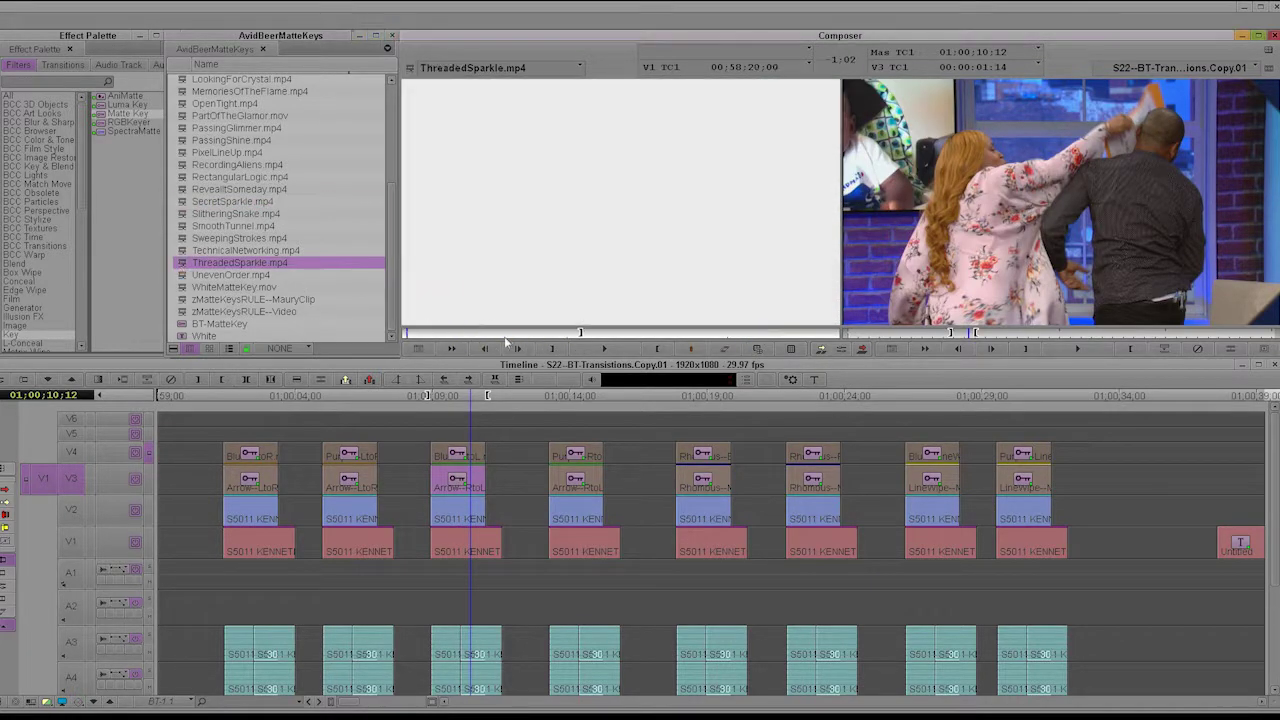
key("space")
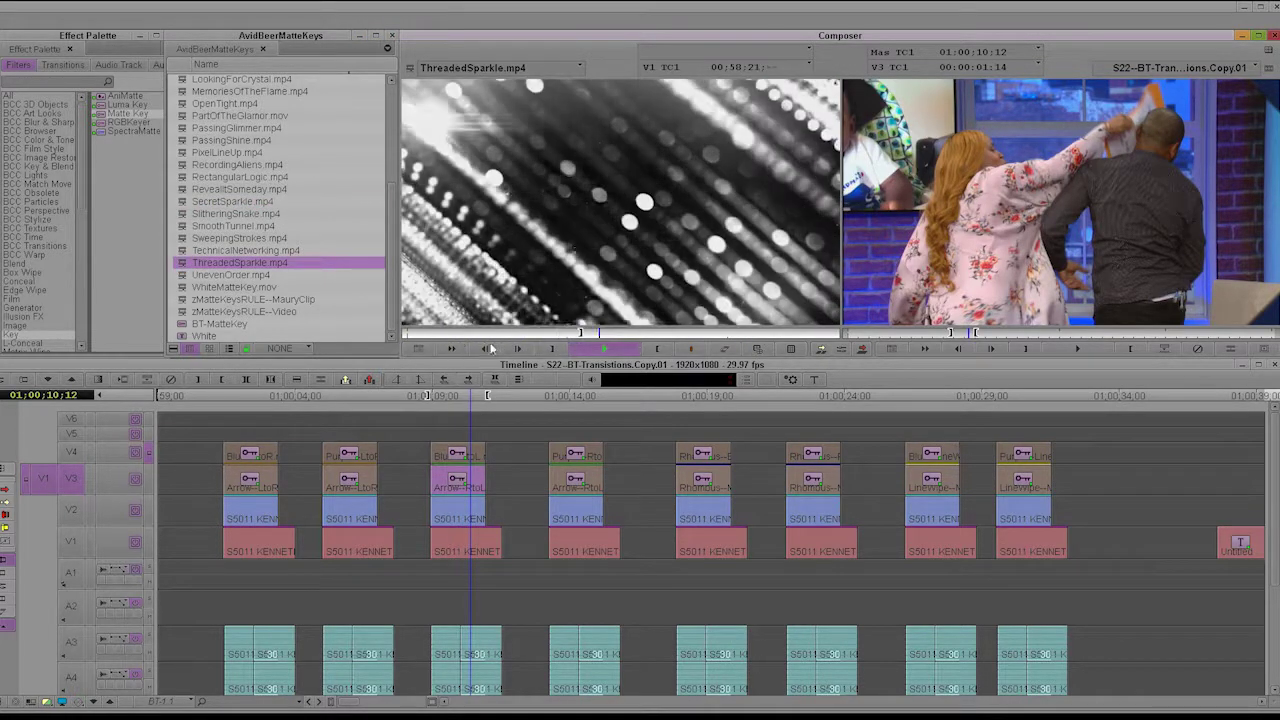
left_click(450, 339)
left_click_drag(450, 340, 642, 338)
left_click(626, 334)
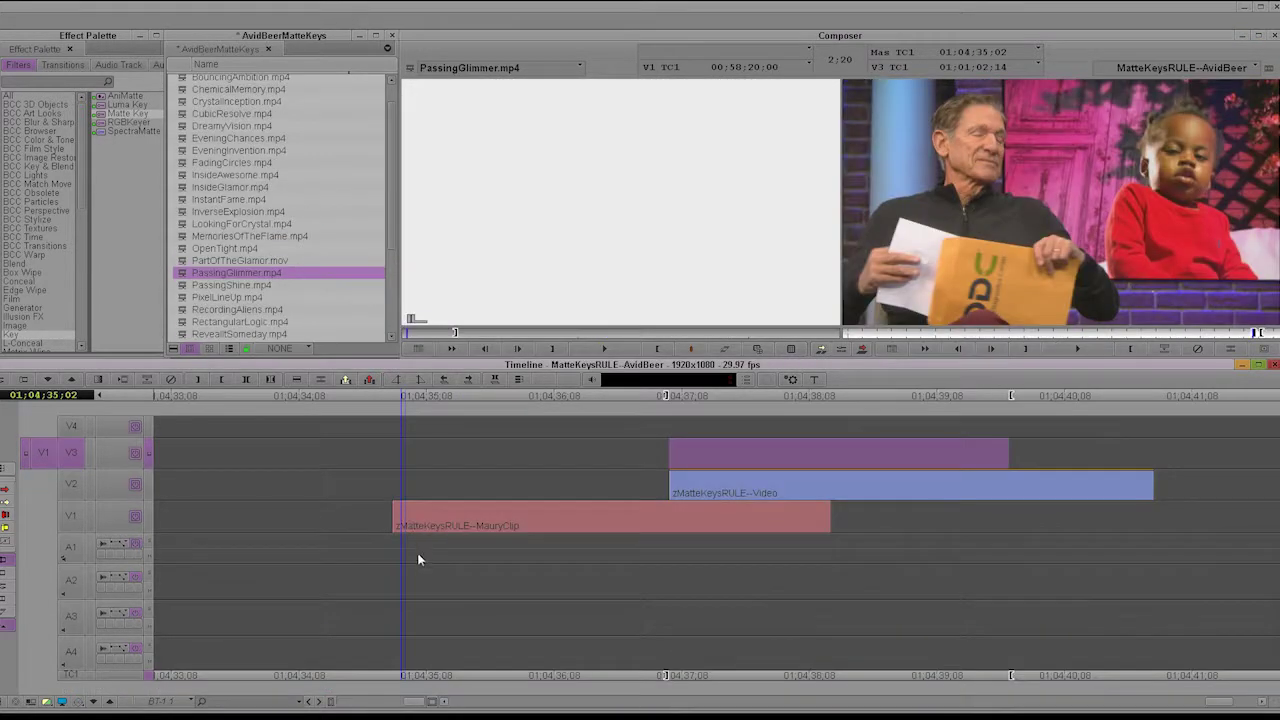
Park at the start of the zMatteKeysRULE--Video clip, preview the SweepingStrokes.mp4 matte and load SlitheringSnake.mp4 into the source monitor
left_click_drag(417, 557, 675, 527)
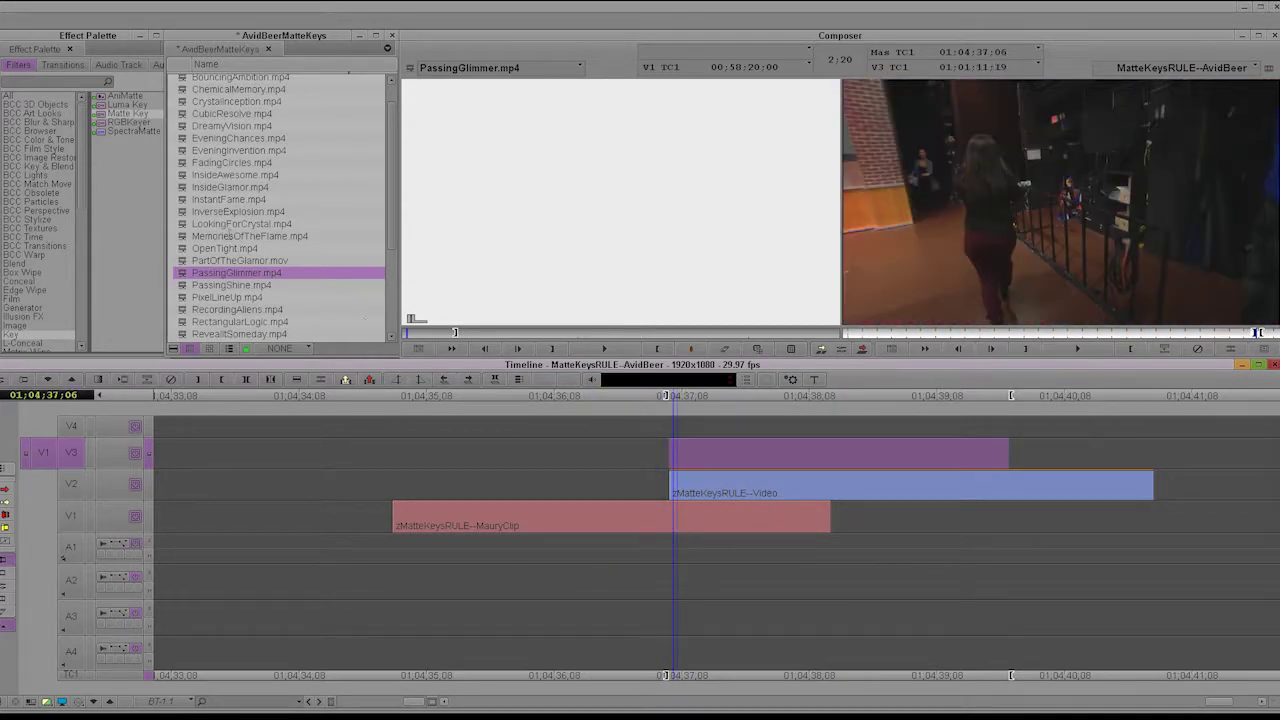
left_click_drag(396, 241, 381, 162)
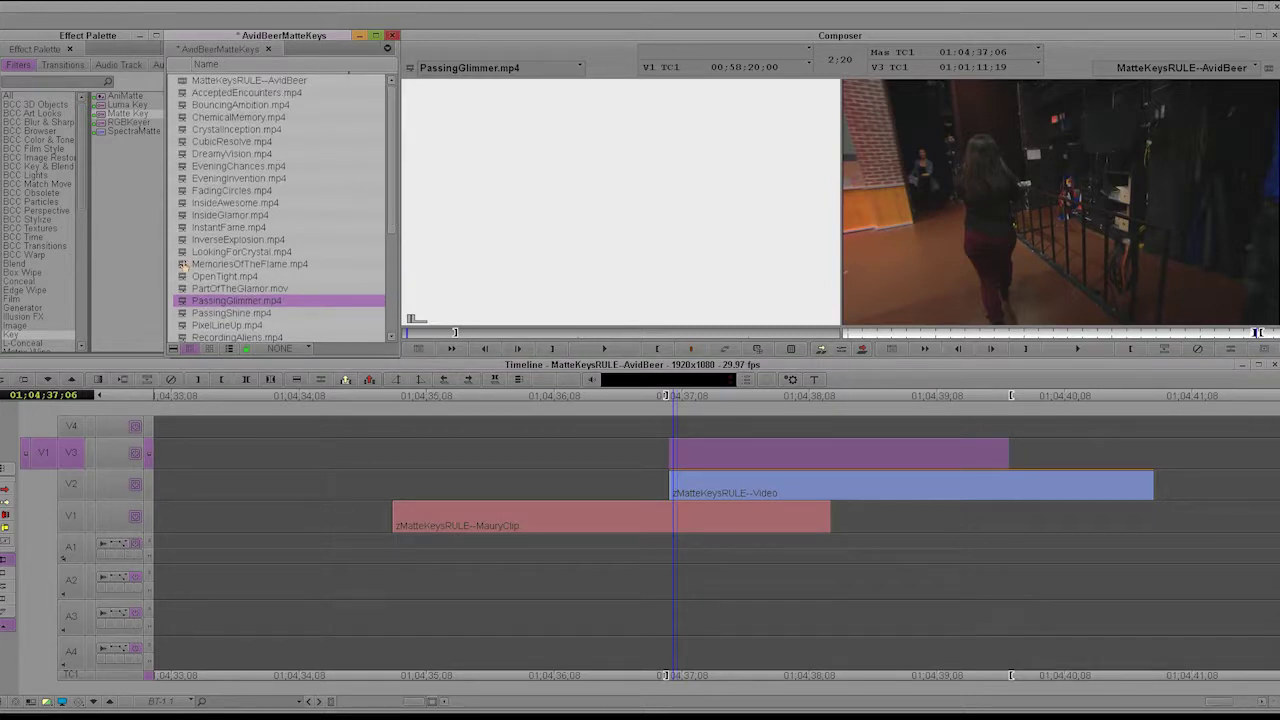
scroll(184, 266, "down", 5)
double_click(187, 240)
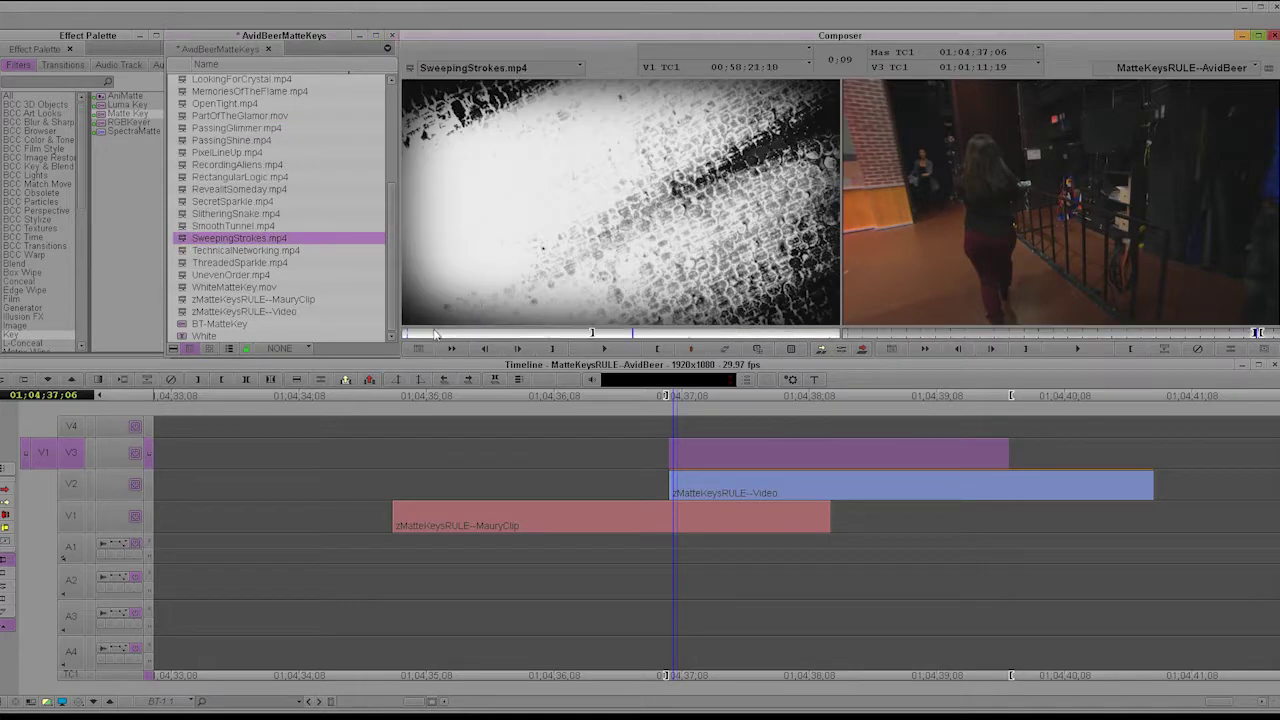
double_click(183, 214)
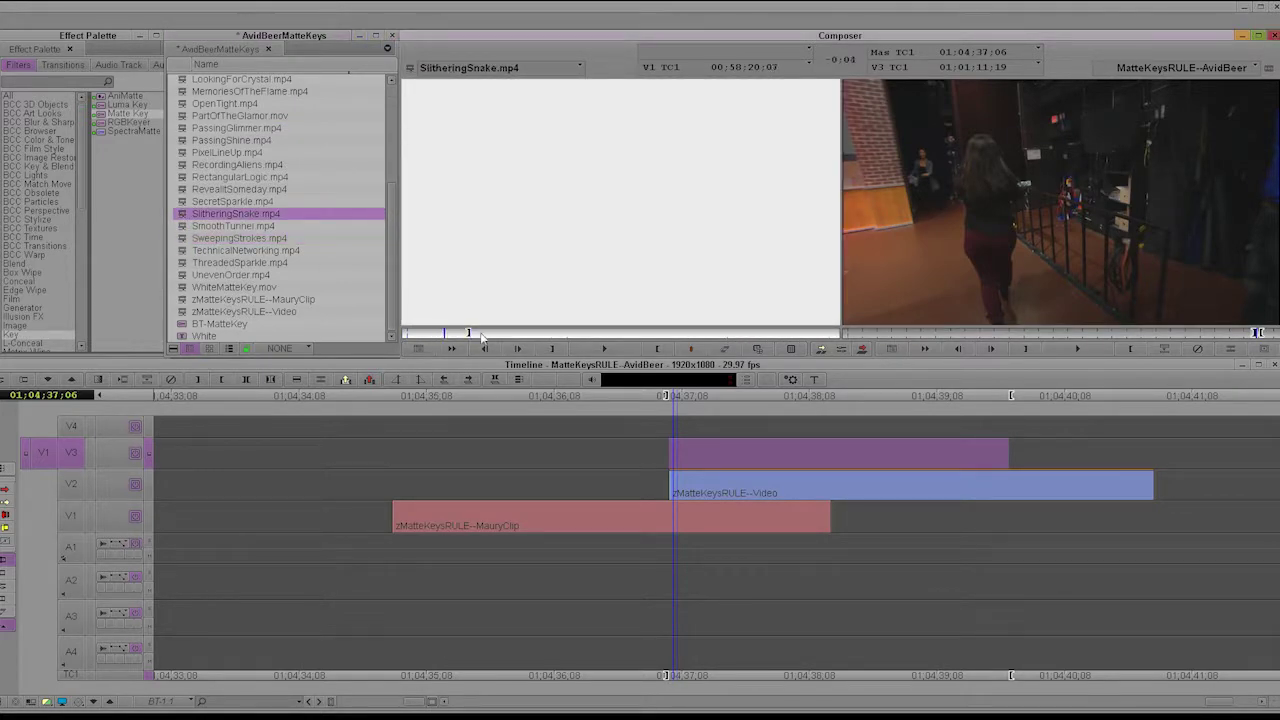
Scrub through SlitheringSnake.mp4 and mark the range in which the matte goes from full white to full black
left_click_drag(632, 325, 447, 348)
left_click(470, 333)
mouse_move(471, 336)
left_mouse_down()
mouse_move(502, 339)
mouse_move(487, 336)
left_mouse_up()
key("o")
key("i")
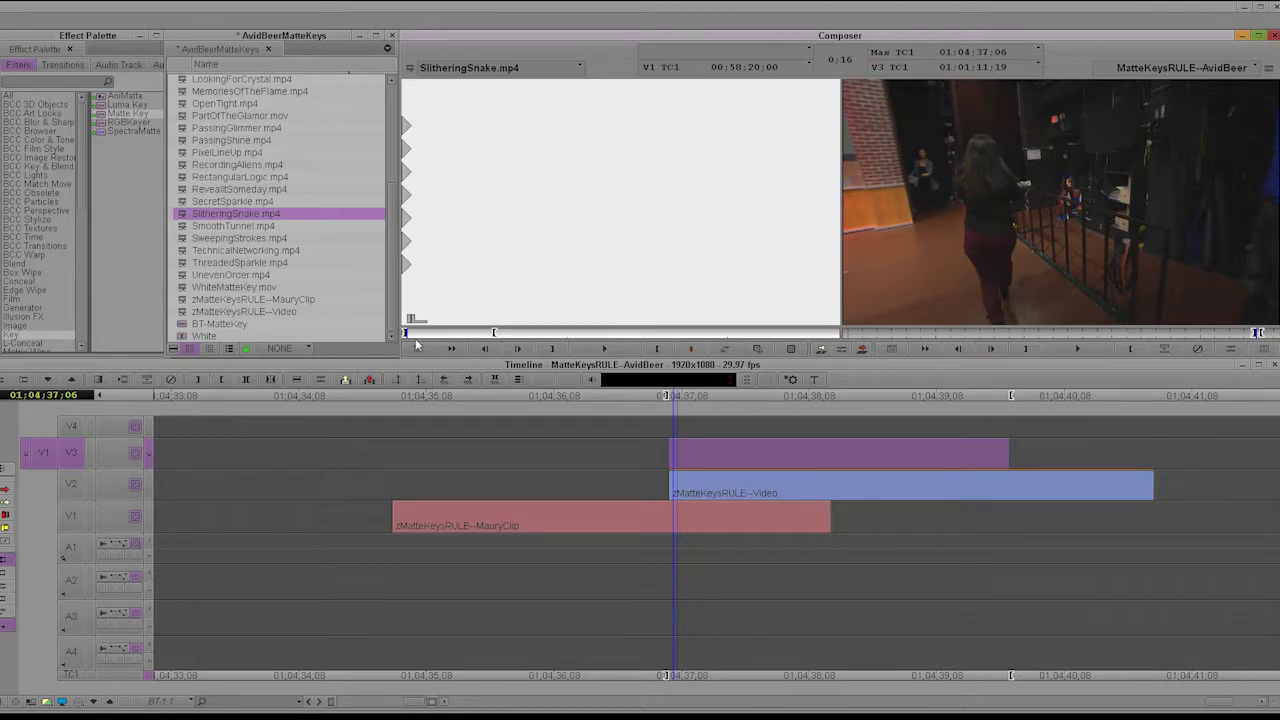
mouse_move(415, 339)
left_mouse_down()
mouse_move(492, 334)
mouse_move(458, 338)
left_mouse_up()
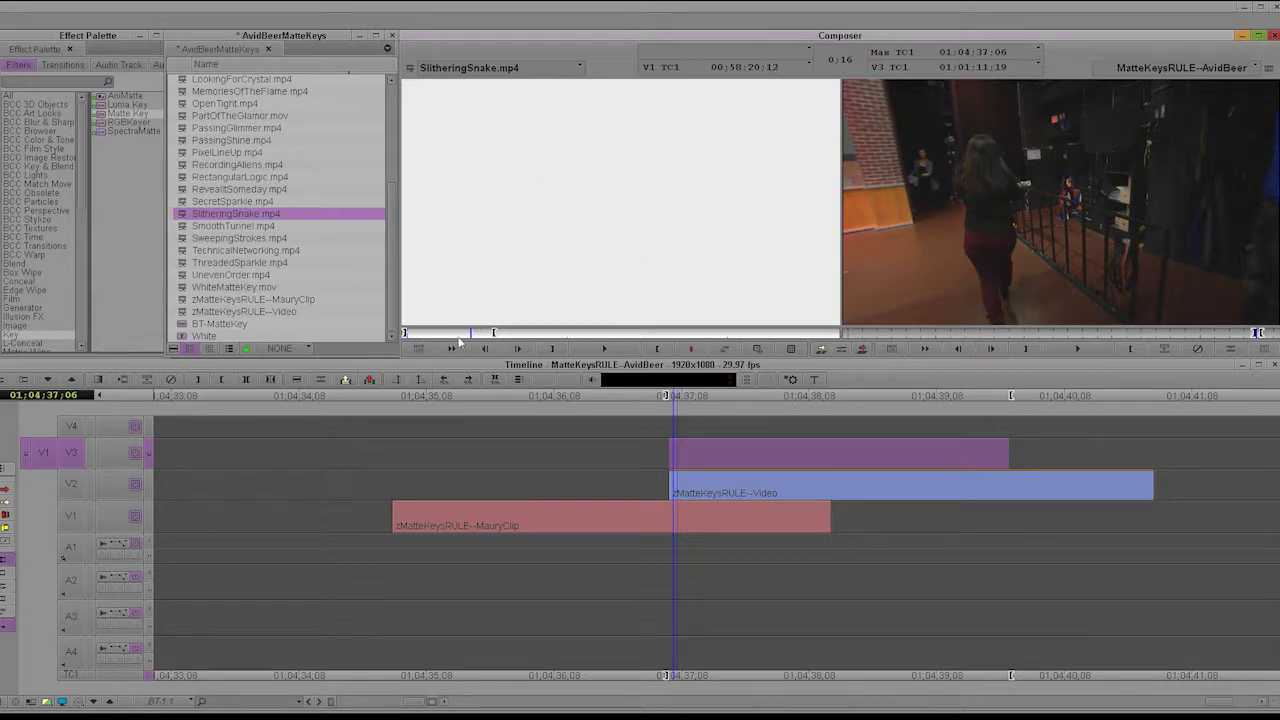
left_click(489, 332)
left_click(556, 333)
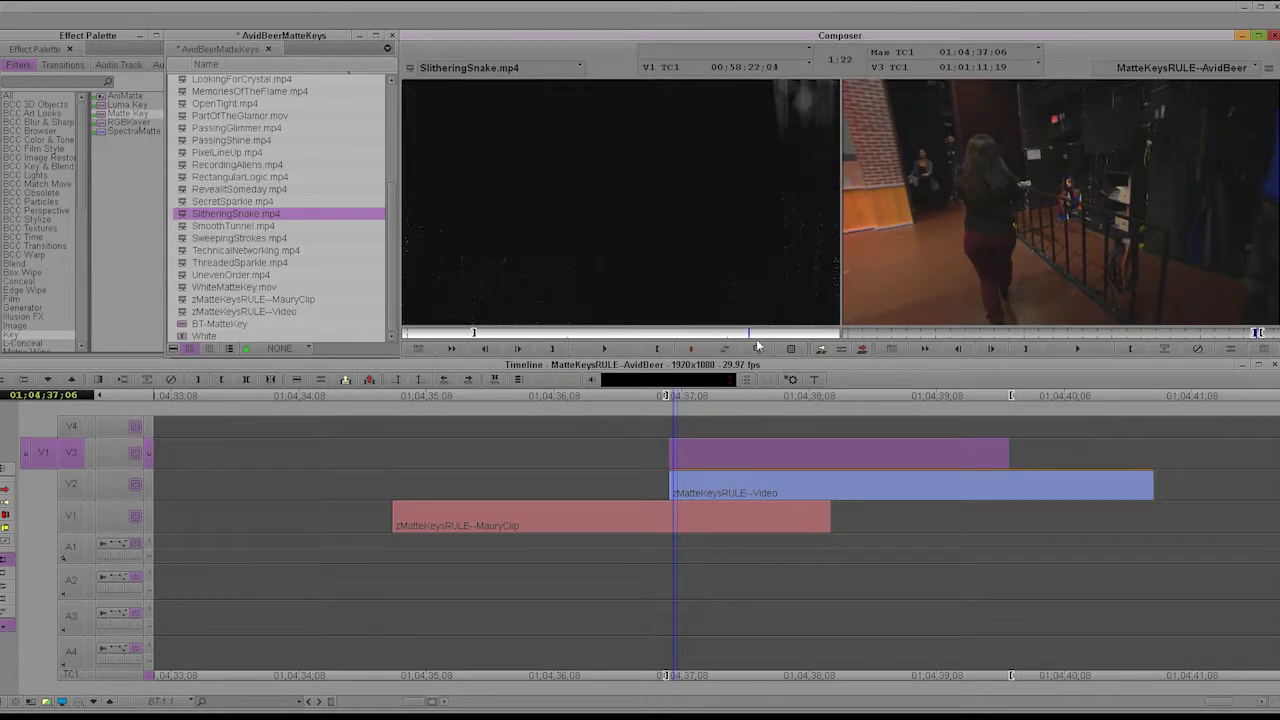
left_click(757, 347)
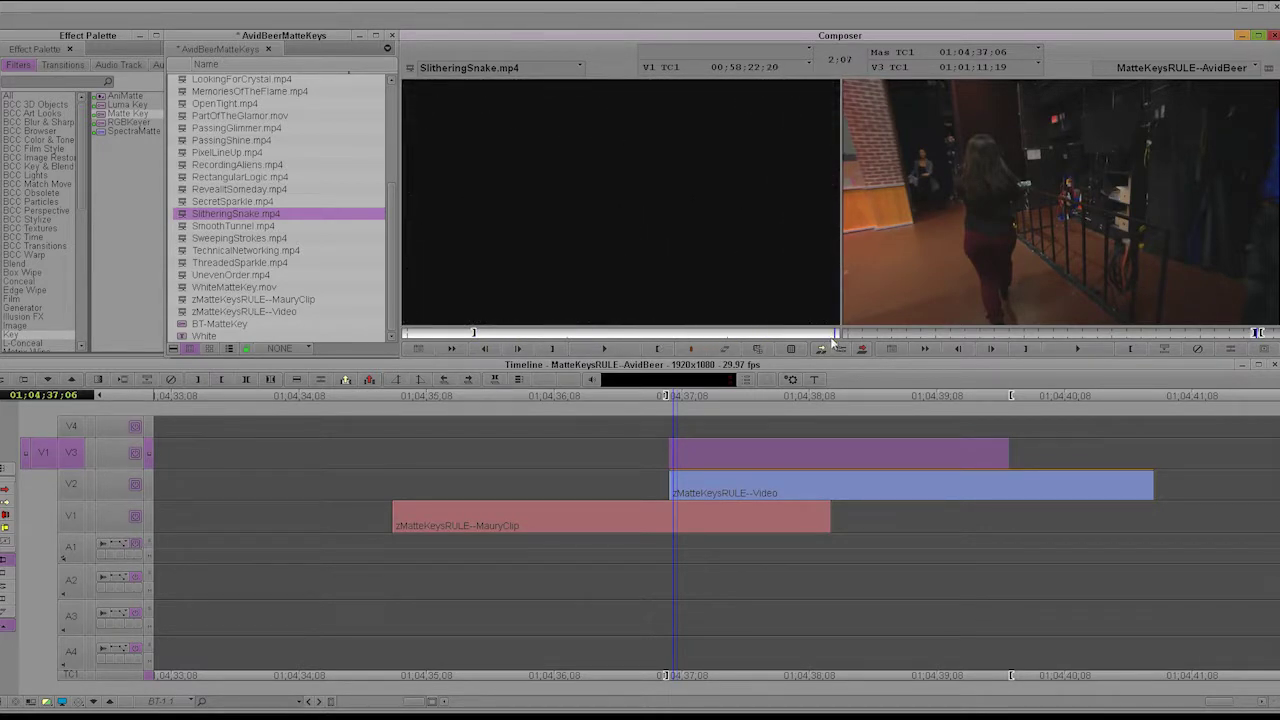
Overwrite the marked SlitheringSnake.mp4 matte onto V3, starting at the beginning of the zMatteKeysRULE--Video clip on V2
left_click(671, 488)
key("i")
key("b")
key("t")
key("z")
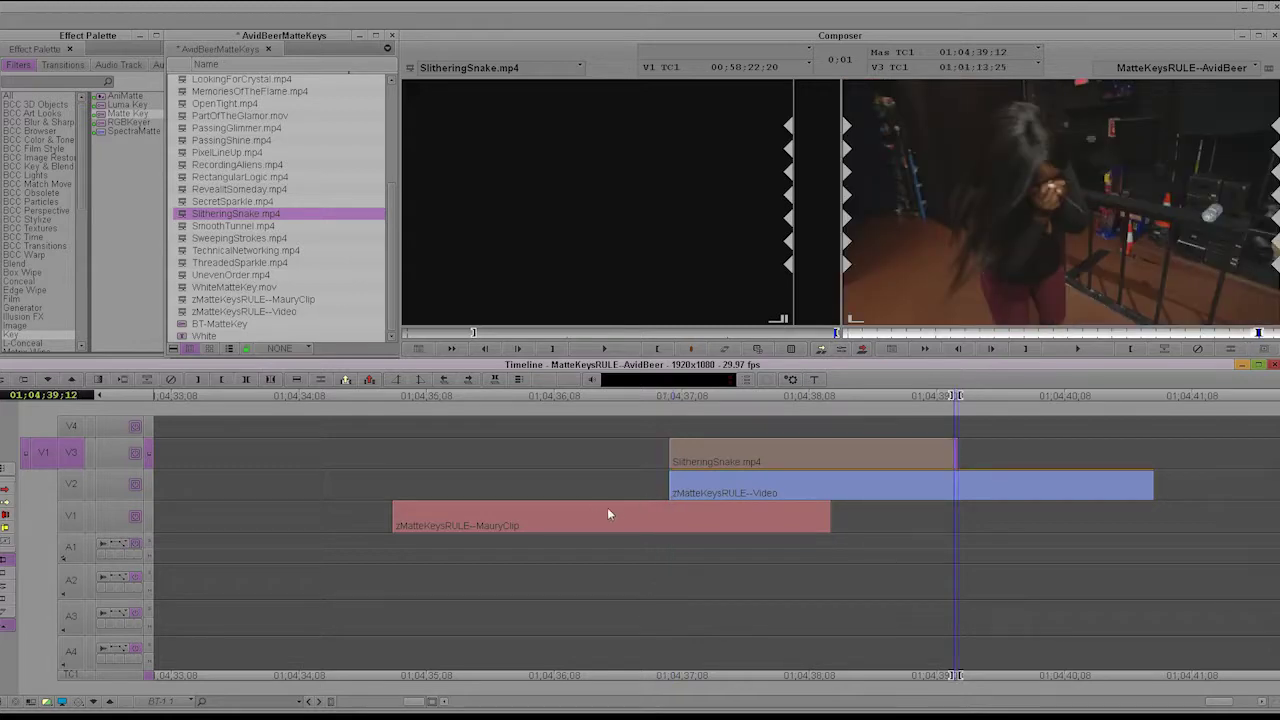
Apply the Matte Key effect to the SlitheringSnake.mp4 clip on V3
left_click_drag(670, 512, 738, 511)
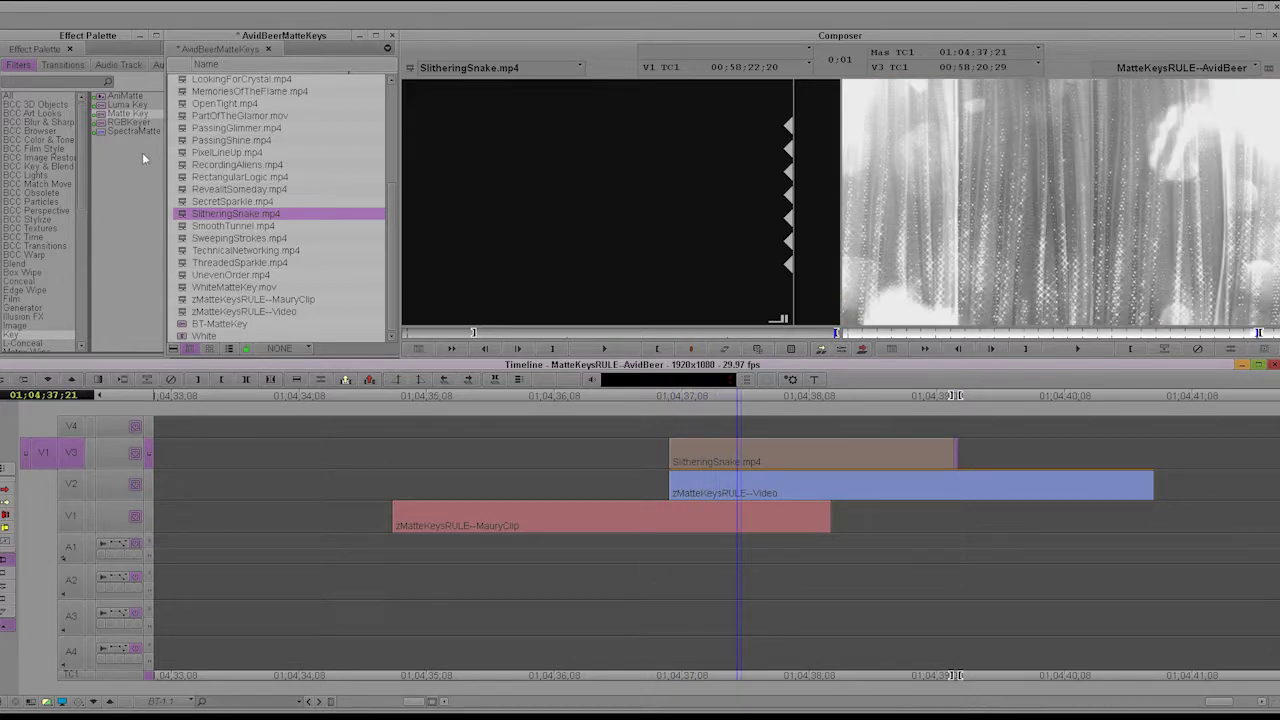
left_click(46, 333)
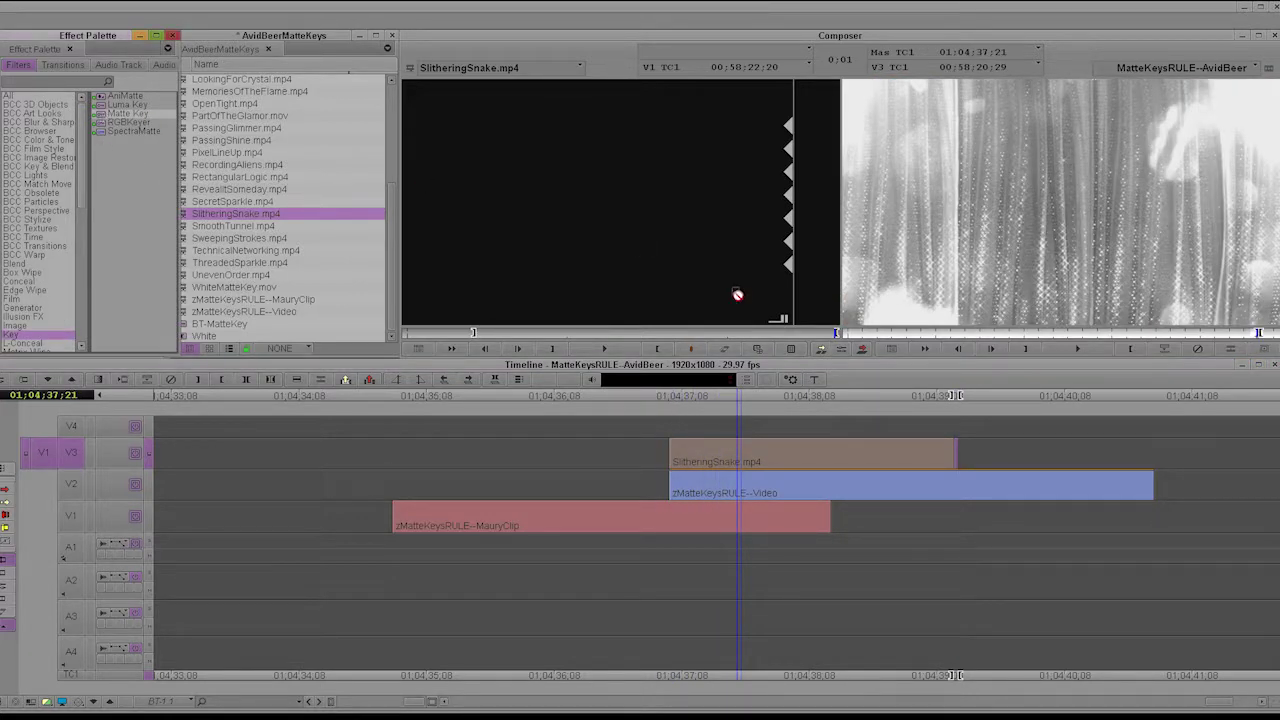
left_click_drag(737, 294, 742, 455)
Play and scrub the SlitheringSnake.mp4 transition between the V1 and V2 clips, with neighbouring transitions shown in the timeline
left_click_drag(711, 498, 586, 552)
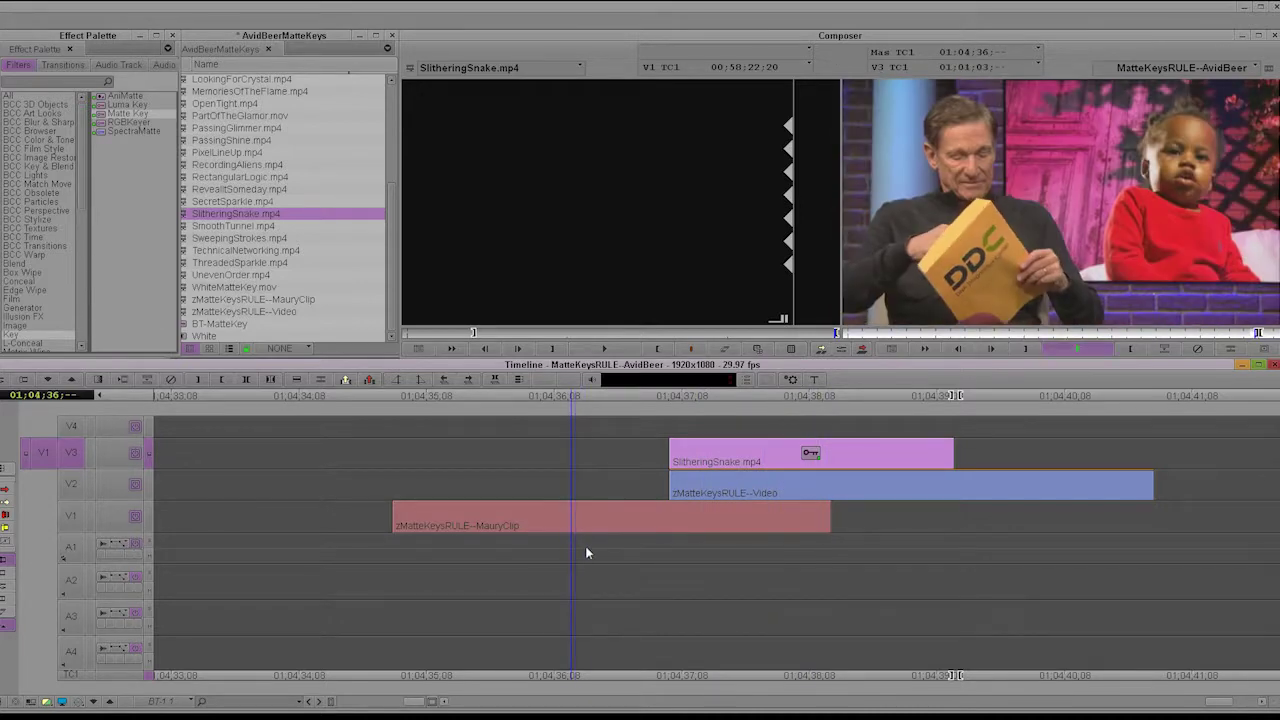
key("space")
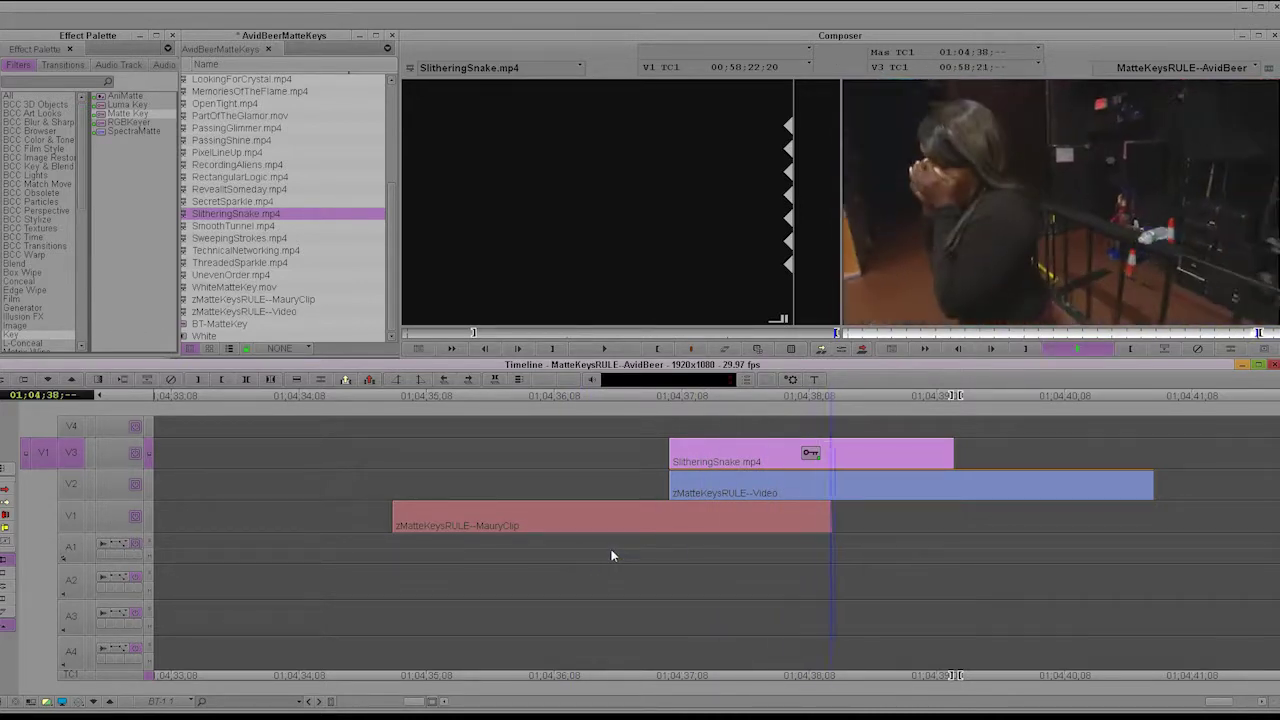
left_click_drag(686, 540, 755, 502)
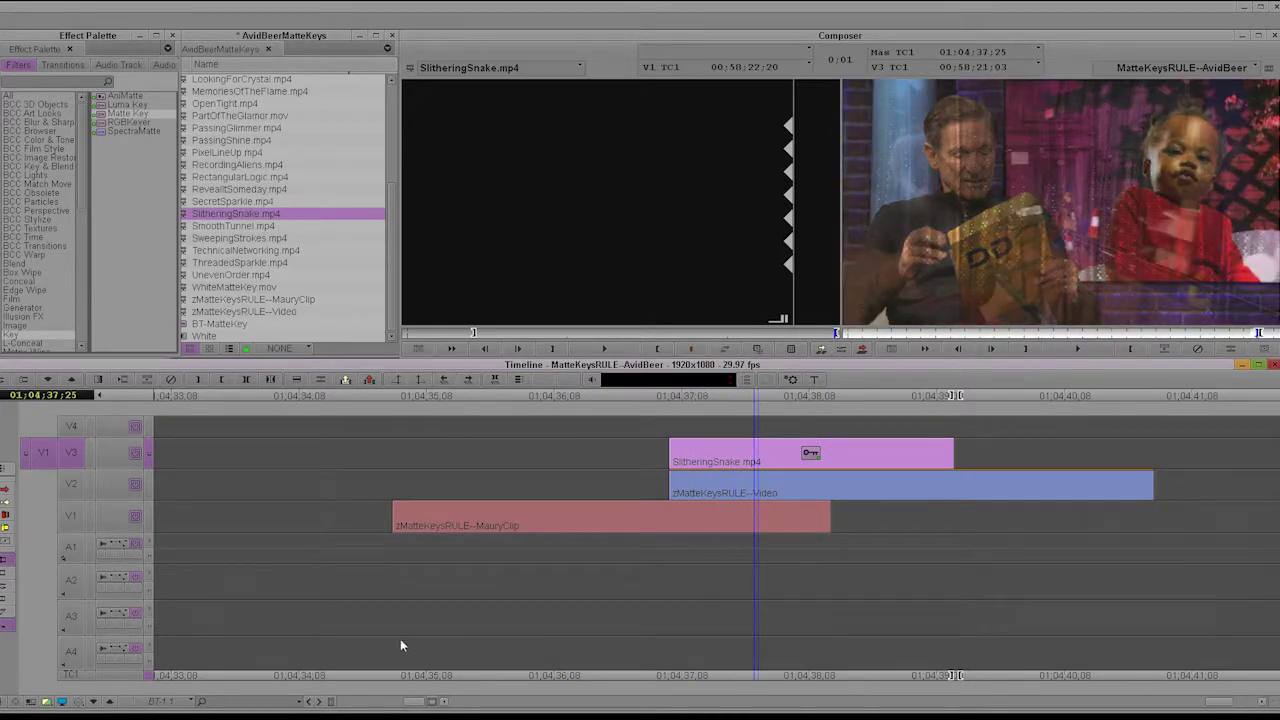
left_click_drag(412, 704, 397, 702)
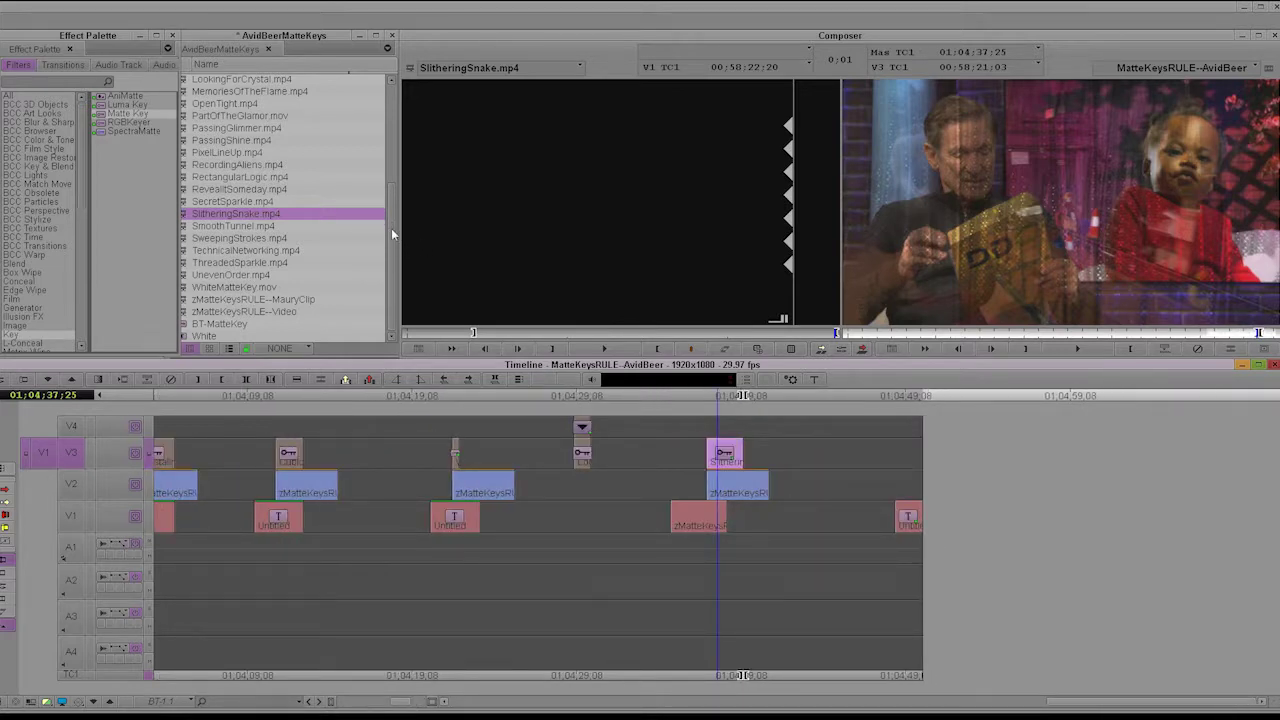
mouse_move(720, 497)
left_mouse_down()
mouse_move(709, 497)
mouse_move(721, 497)
left_mouse_up()
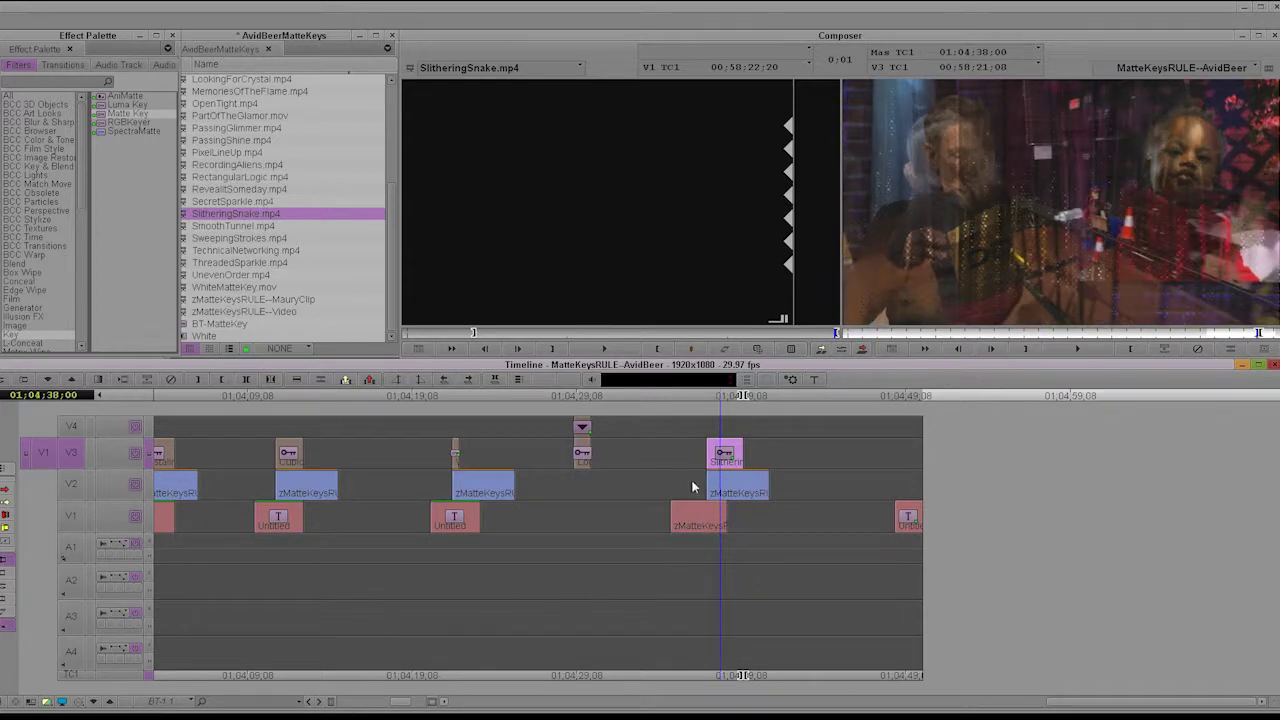
mouse_move(706, 521)
left_mouse_down()
mouse_move(725, 511)
mouse_move(707, 528)
mouse_move(720, 522)
left_mouse_up()
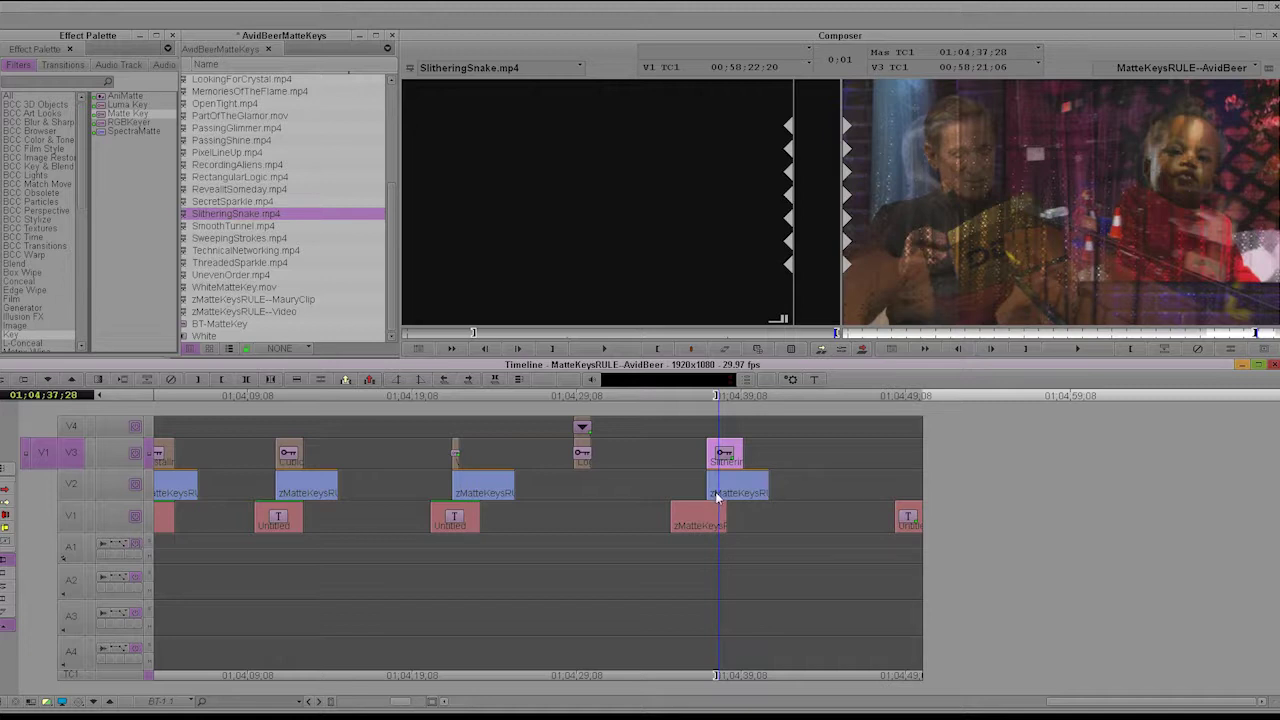
Create a title with a full-frame white background in the Title Tool and save it as white
left_click(715, 492)
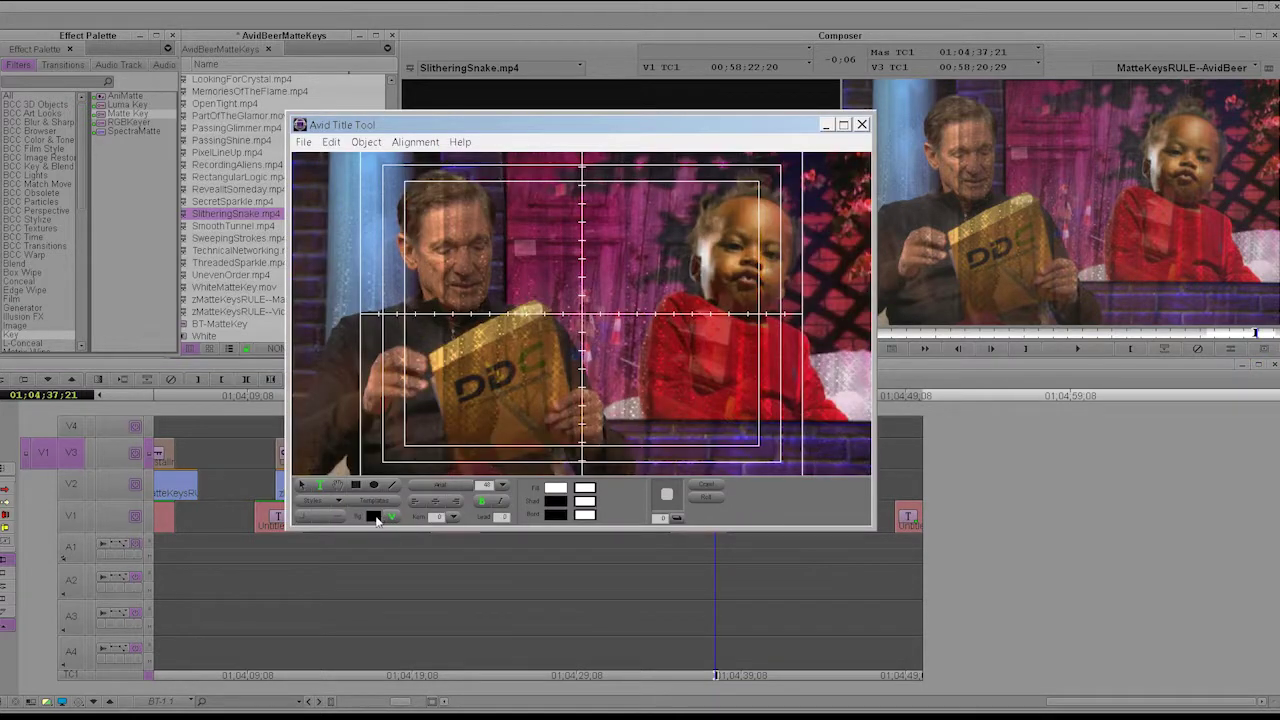
left_click(375, 517)
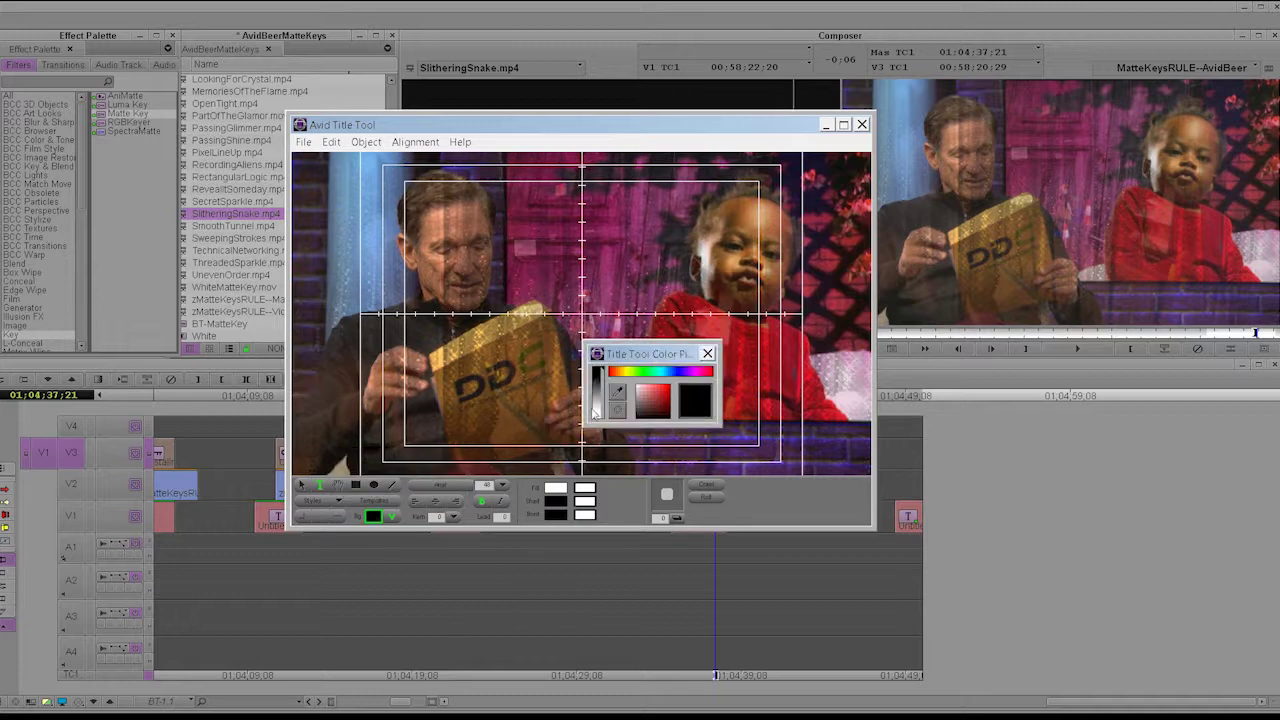
left_click(595, 413)
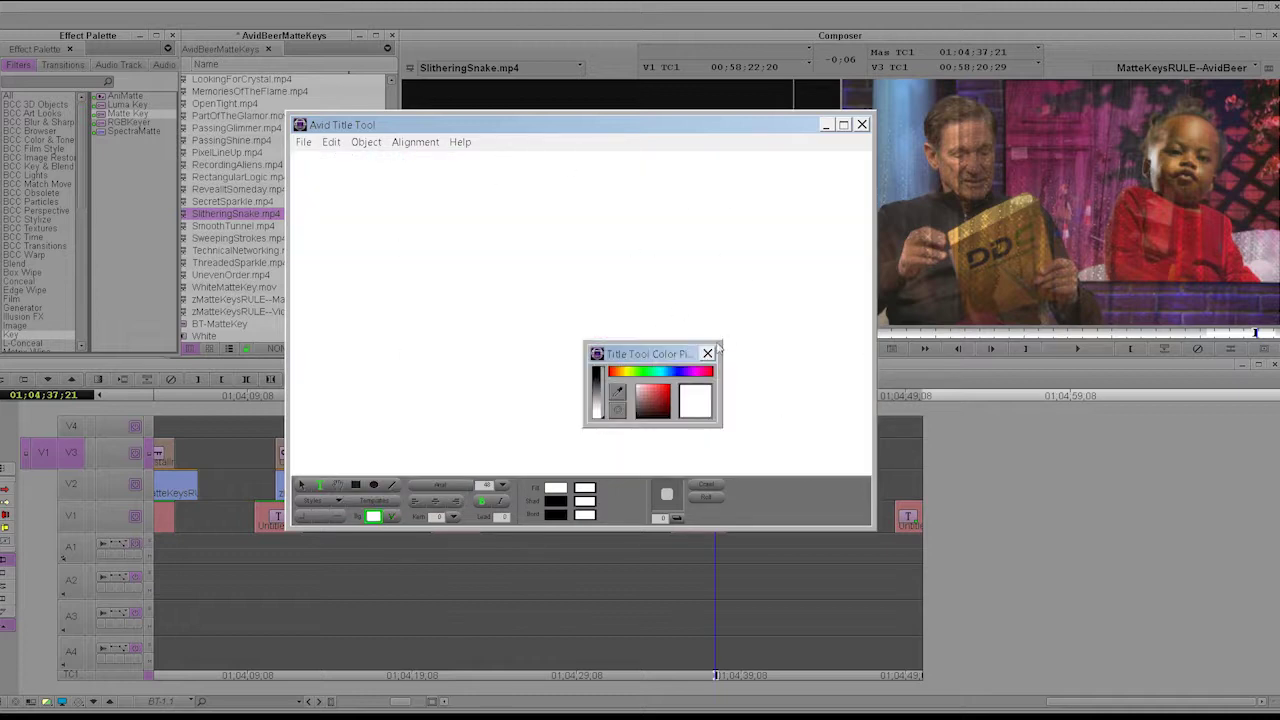
left_click(861, 126)
left_click(507, 390)
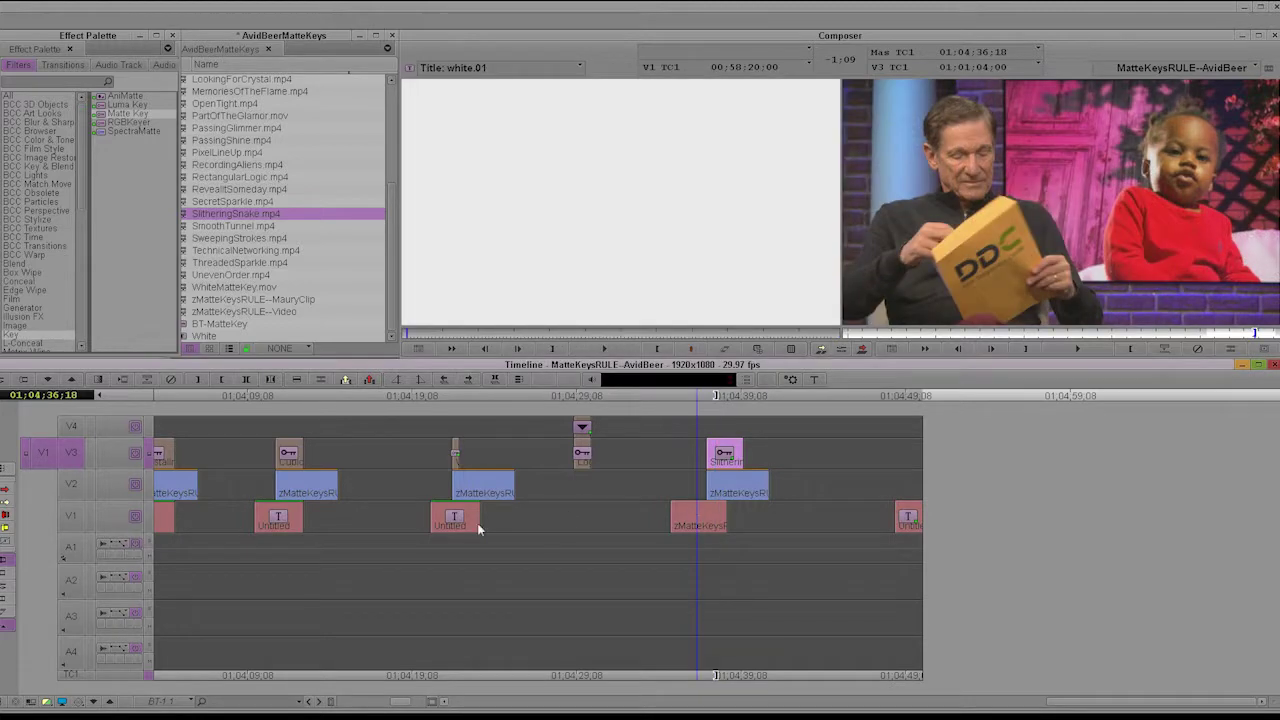
Overwrite the zMatteKeysRULE--MauryClip segment on V1 with the white title
left_click(43, 515)
key("b")
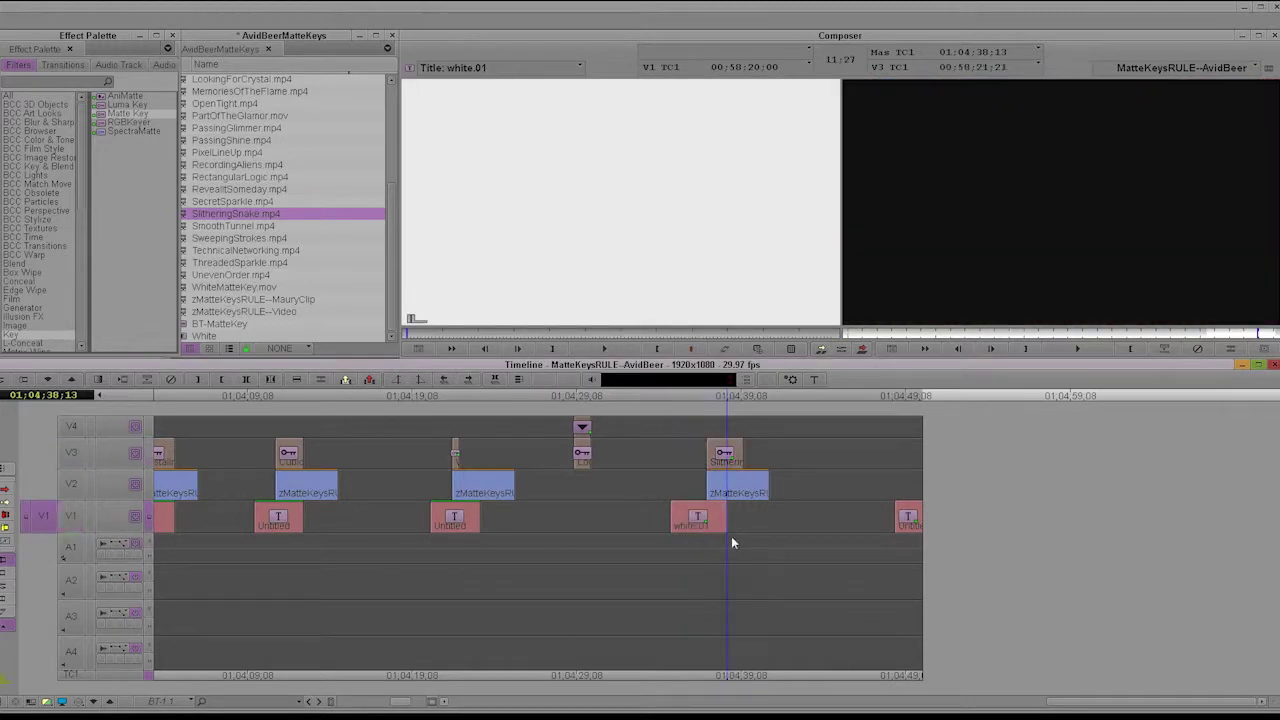
left_click(744, 527)
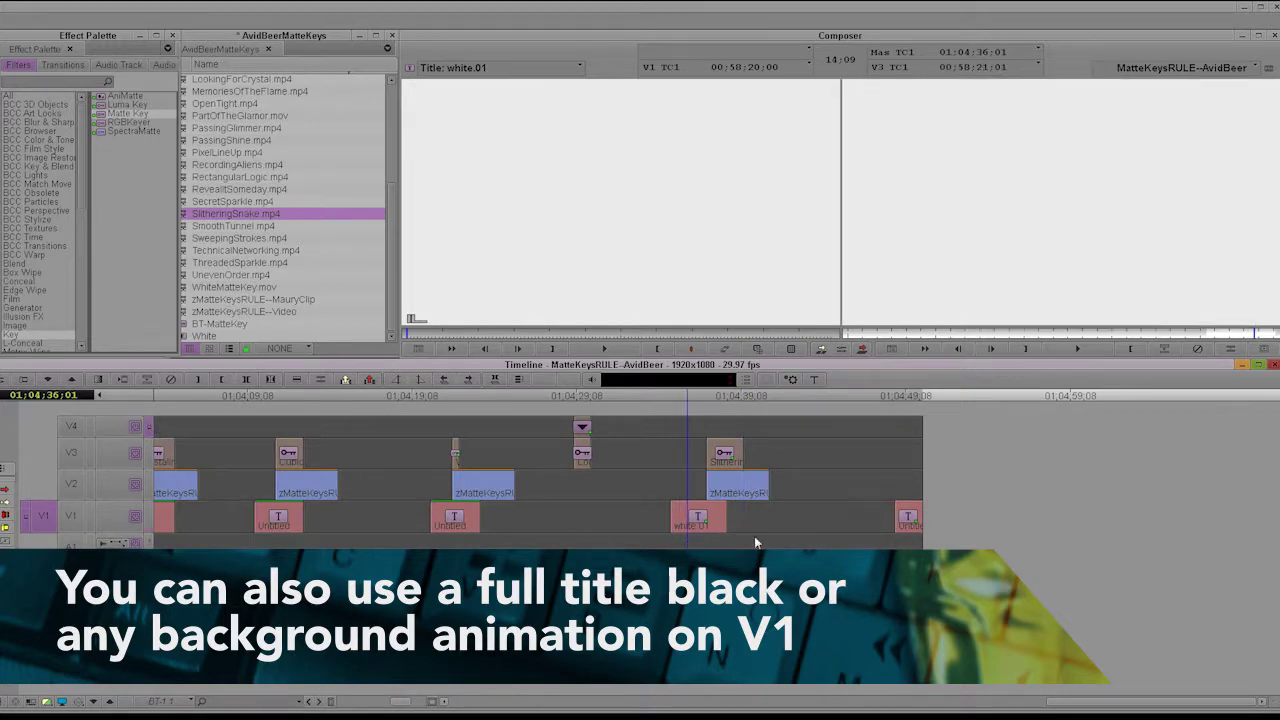
Extend the white title on V1 to the end of the SlitheringSnake.mp4 matte on V3
left_click(743, 527)
key("t")
key("ctrl+r")
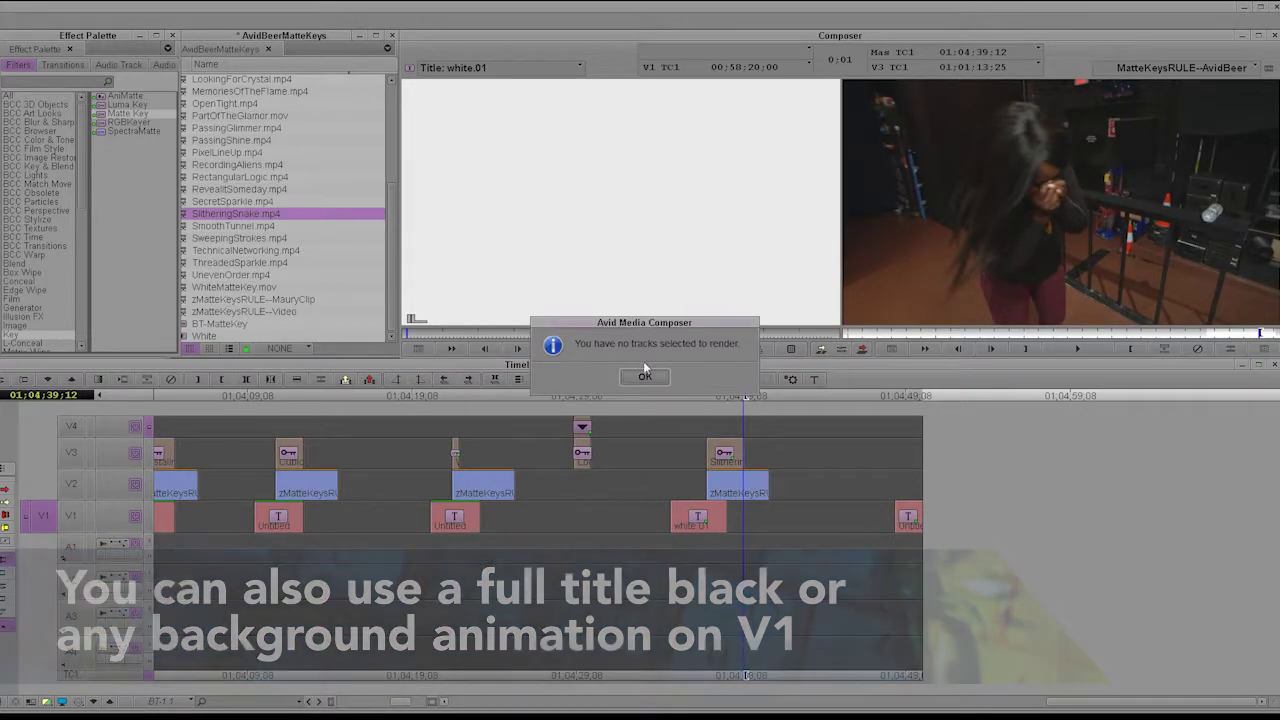
left_click(645, 375)
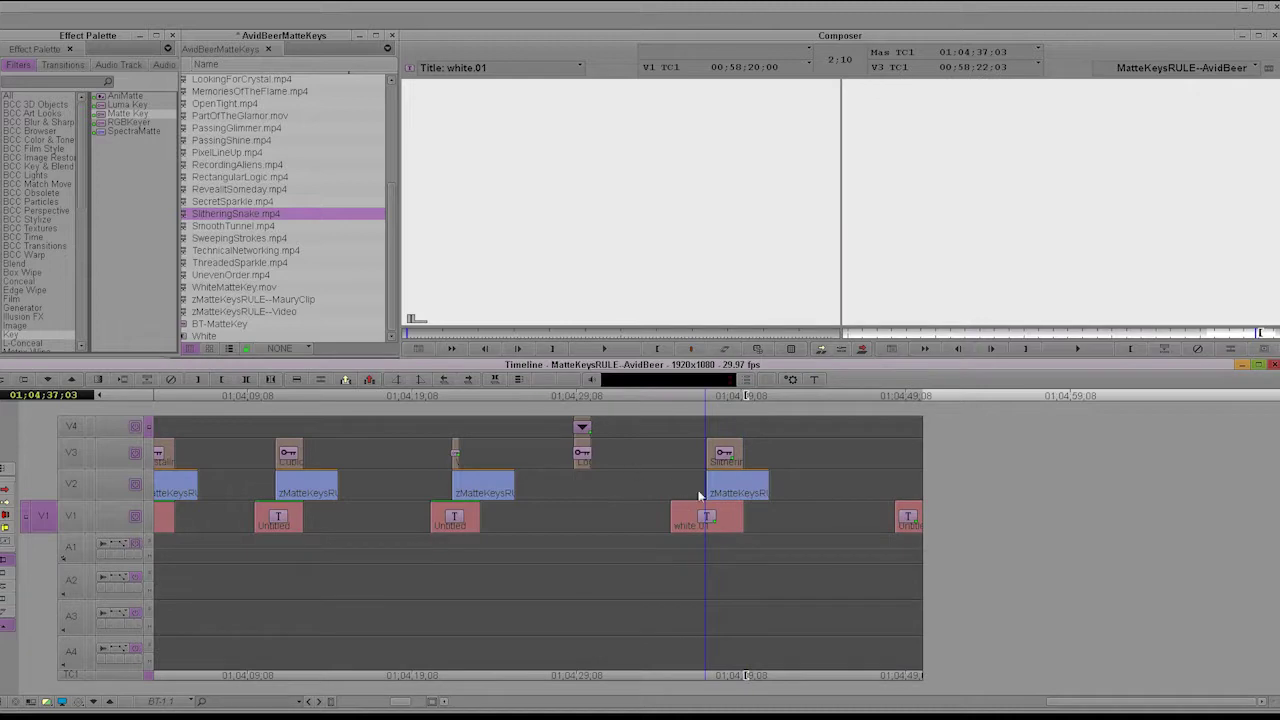
Play the SlitheringSnake.mp4 matte transition from the white background on V1 to the V2 clip
key("space")
left_click_drag(732, 494, 698, 549)
key("space")
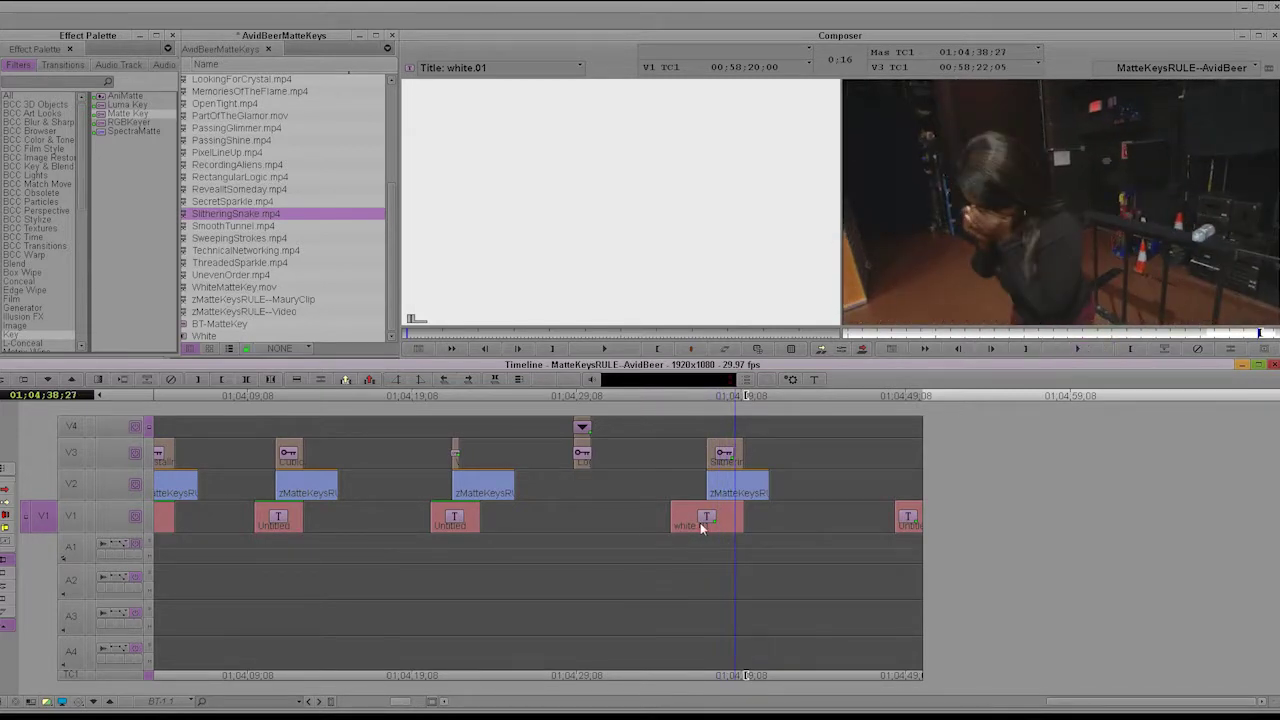
left_click(700, 523)
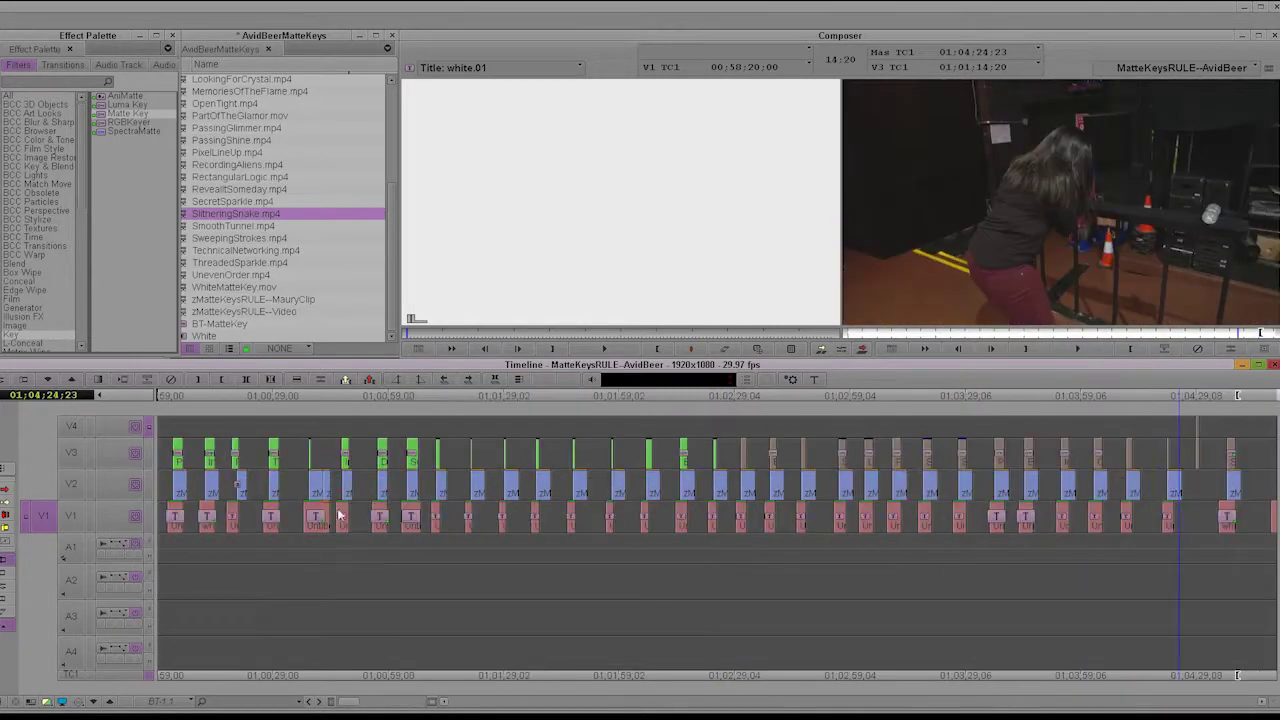
Browse the full list of matte clips in the bin and play the example transition around 01;01;03;00
left_click(408, 484)
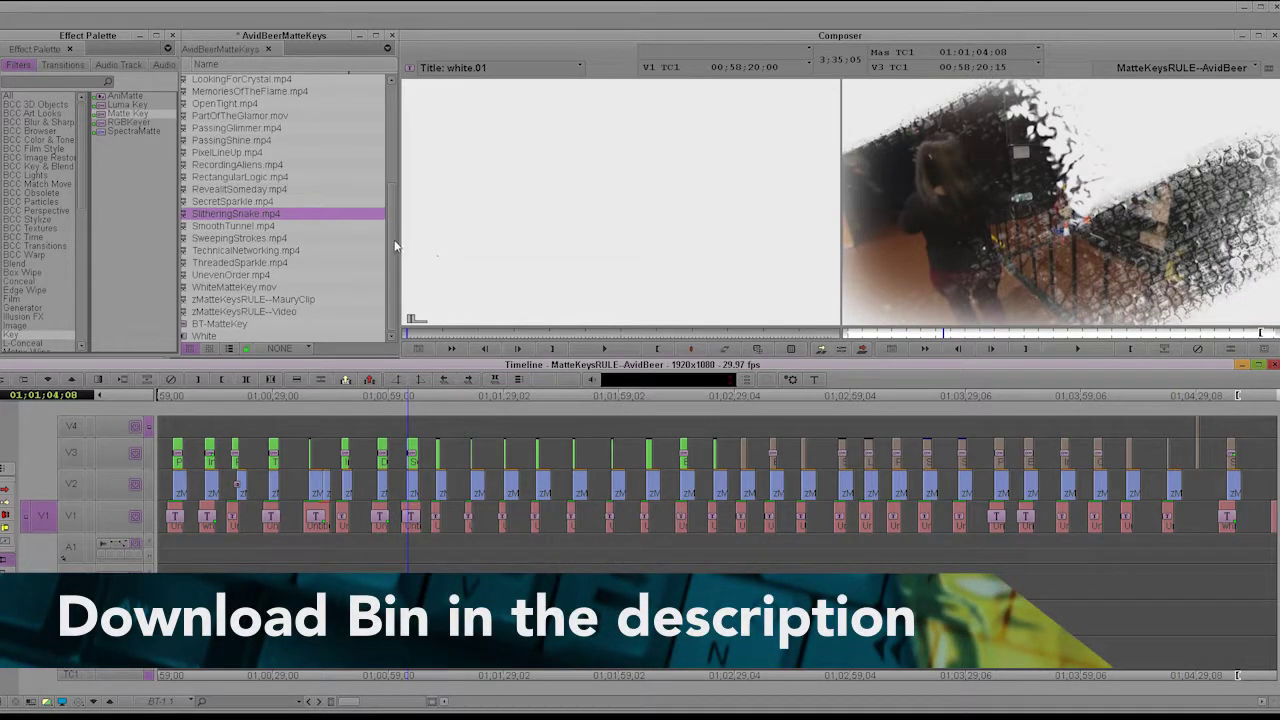
left_click_drag(395, 245, 393, 112)
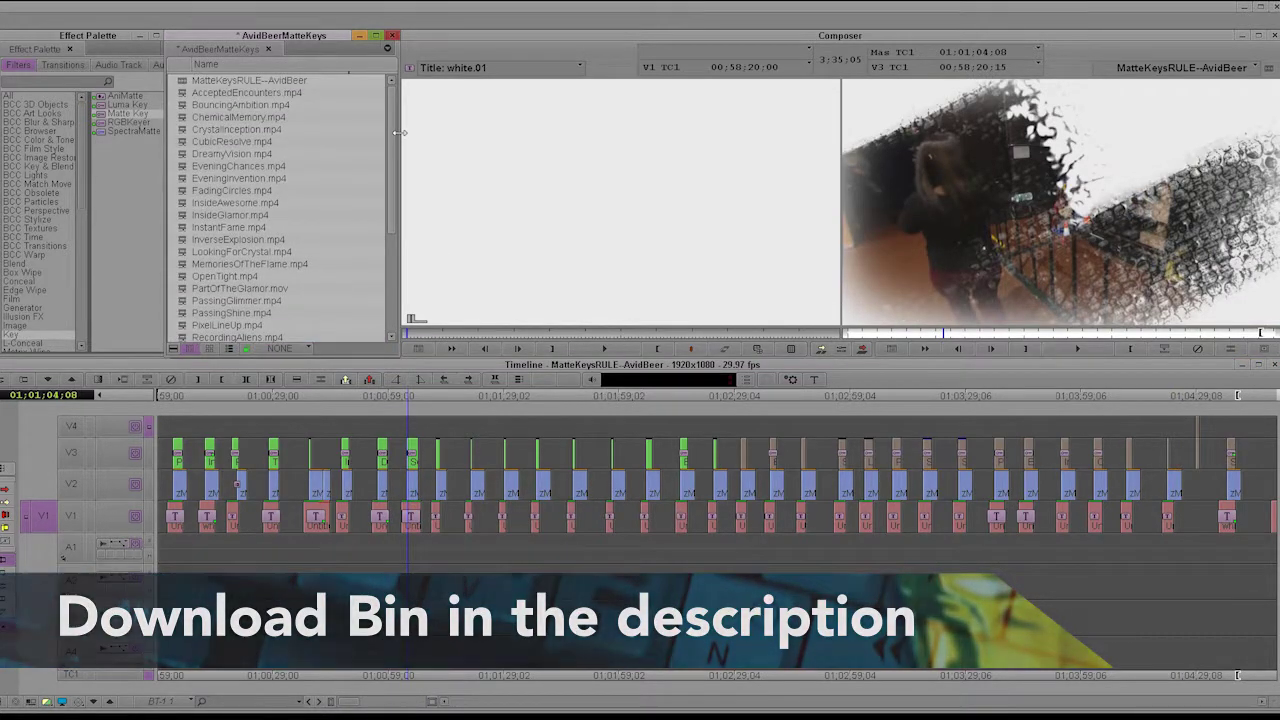
left_click_drag(388, 135, 392, 297)
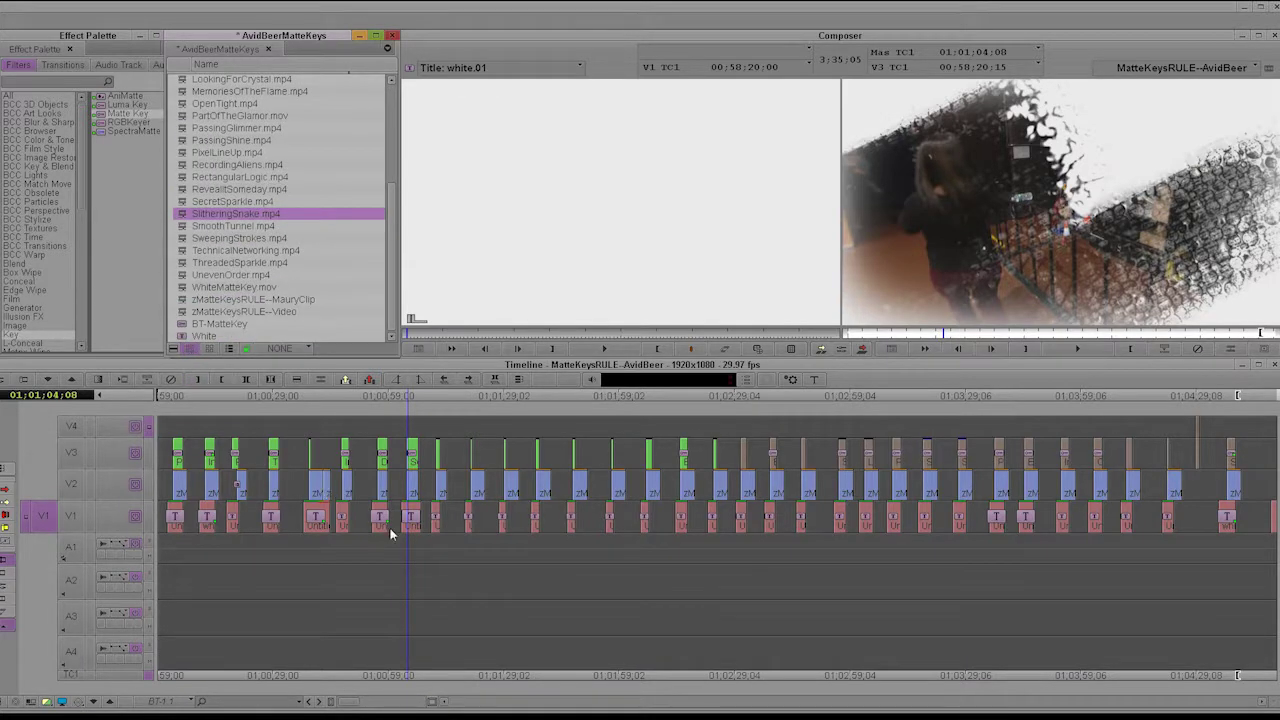
mouse_move(403, 541)
left_mouse_down()
mouse_move(415, 537)
mouse_move(406, 524)
left_mouse_up()
key("space")
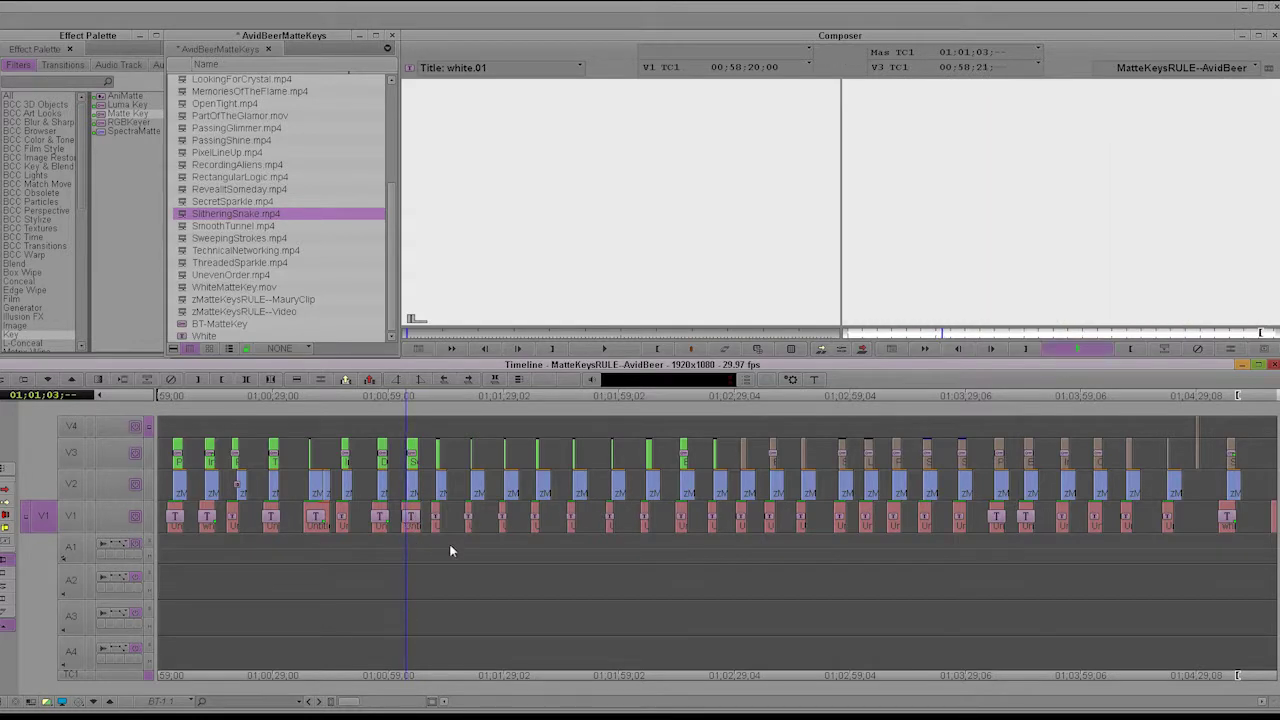
Review the earlier example transitions around 01;00;56;07, 01;00;47;00 and 01;00;27;18 in the sequence
left_click(379, 462)
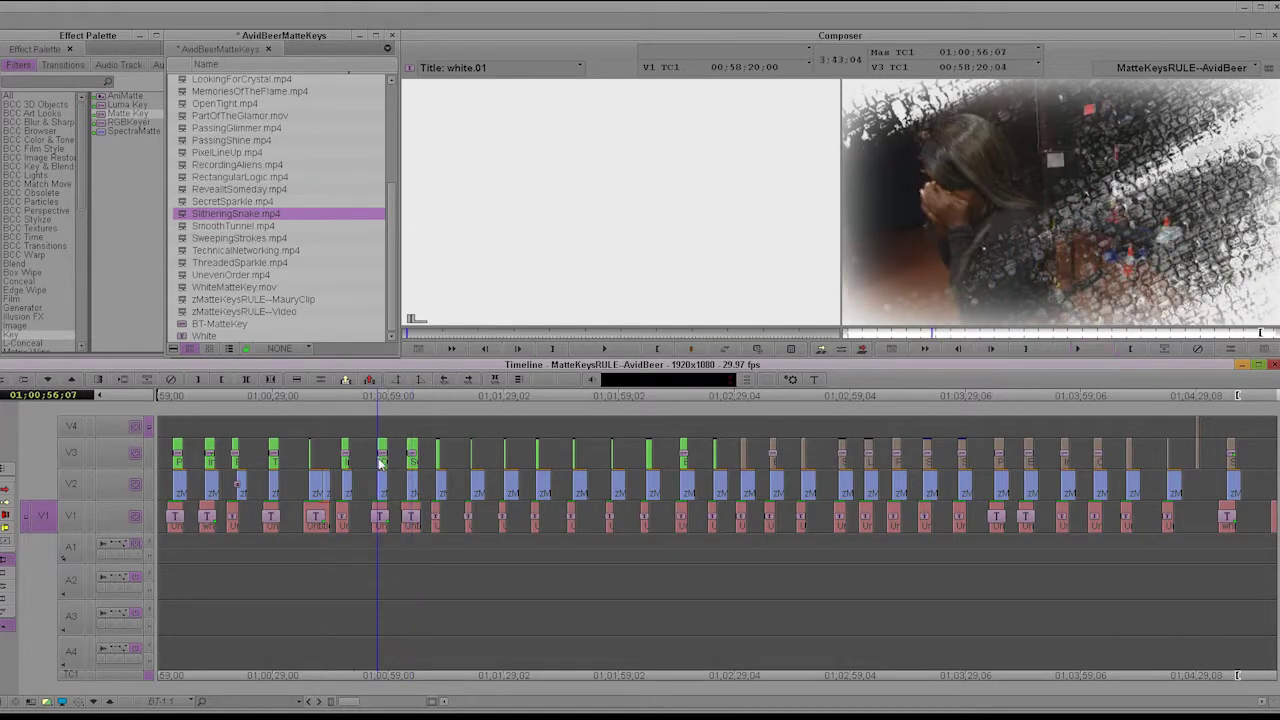
key("space")
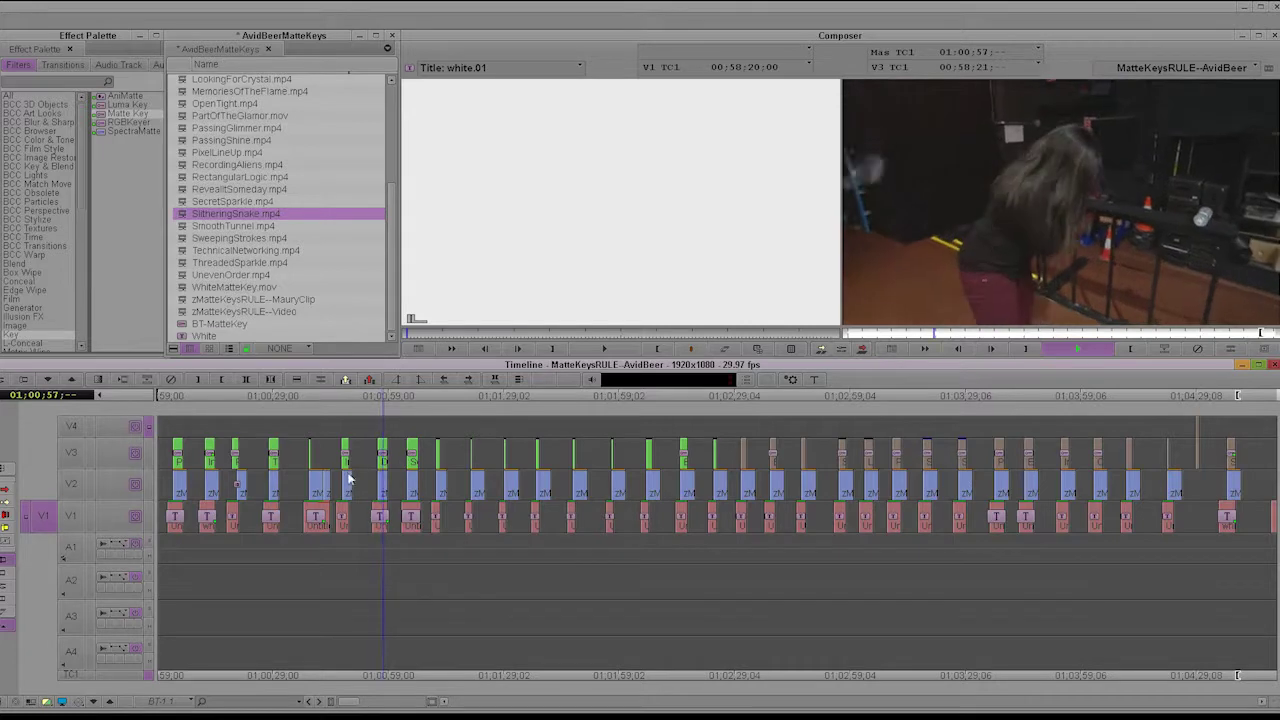
left_click(340, 472)
key("space")
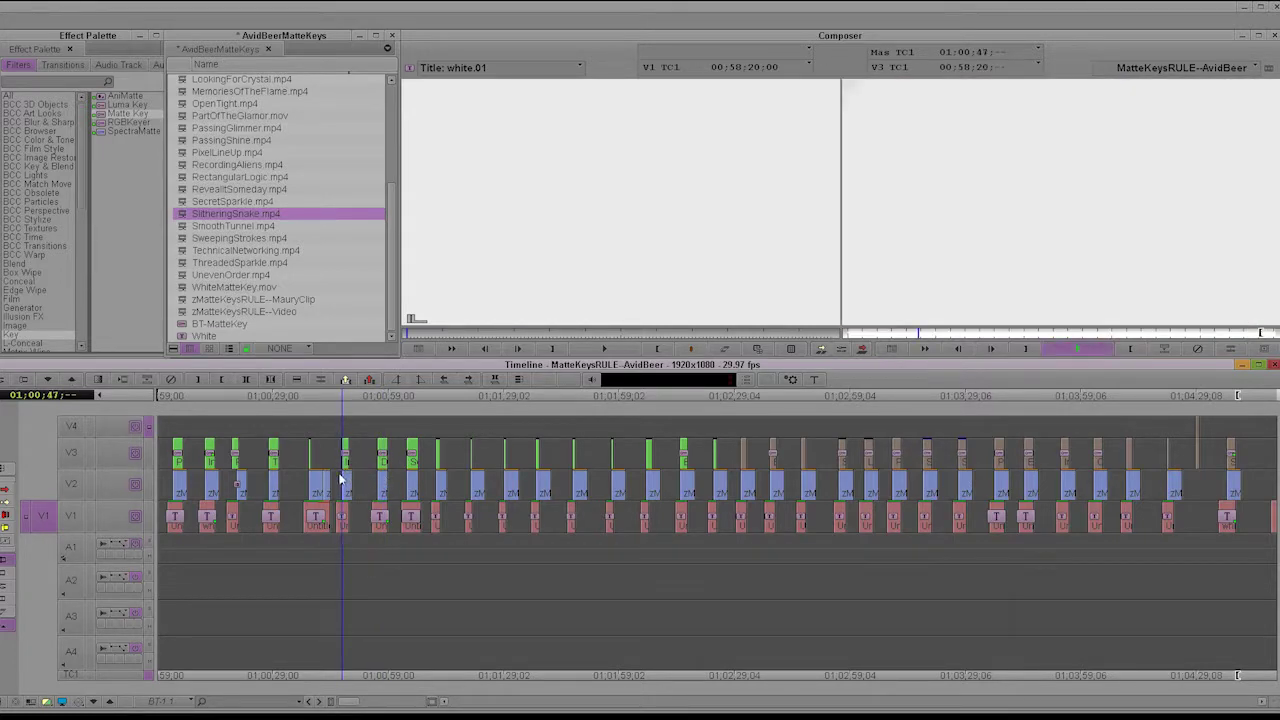
left_click(269, 482)
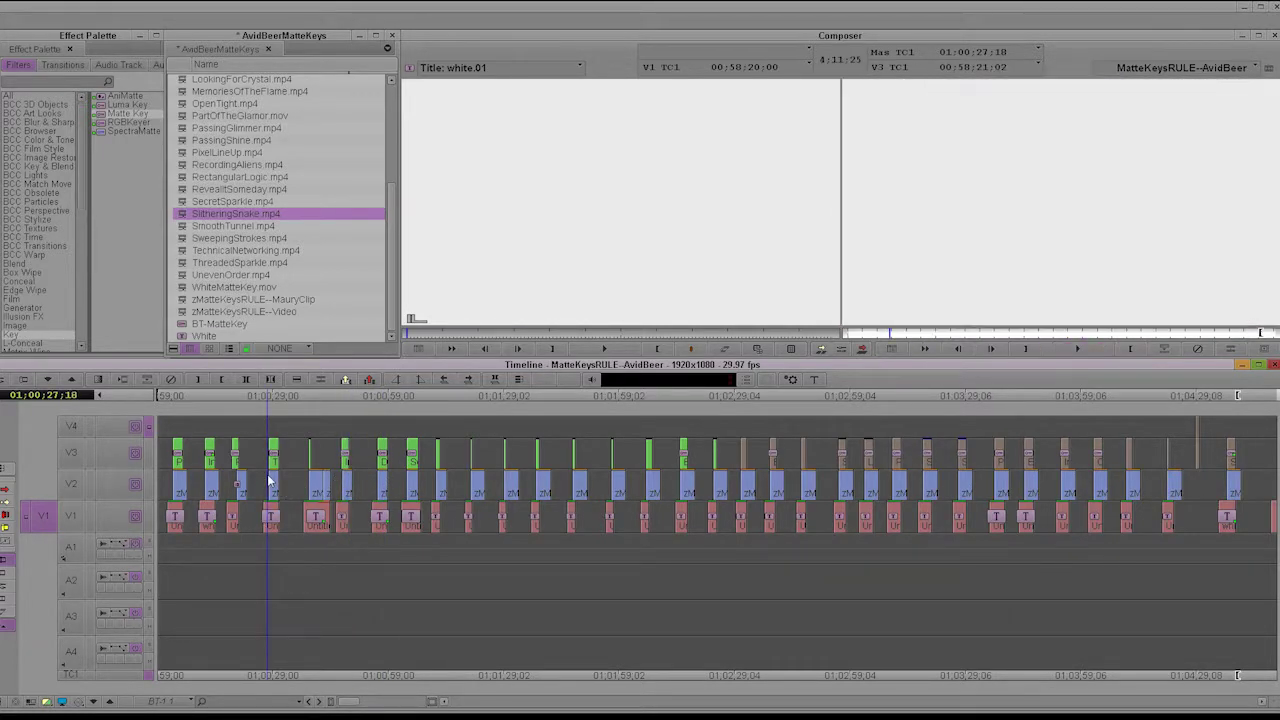
Play the example transitions around 01;00;27;18, 01;02;06;00 and 01;02;14;20 in the sequence
key("space")
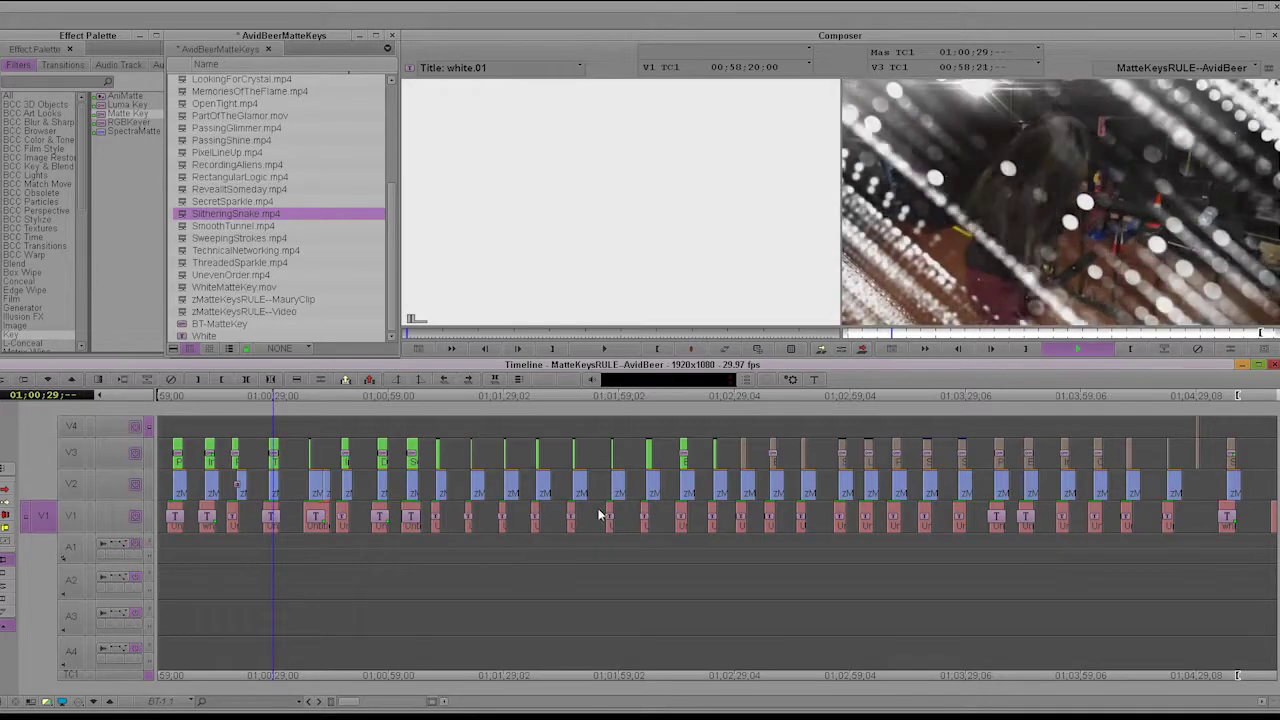
left_click(647, 483)
key("space")
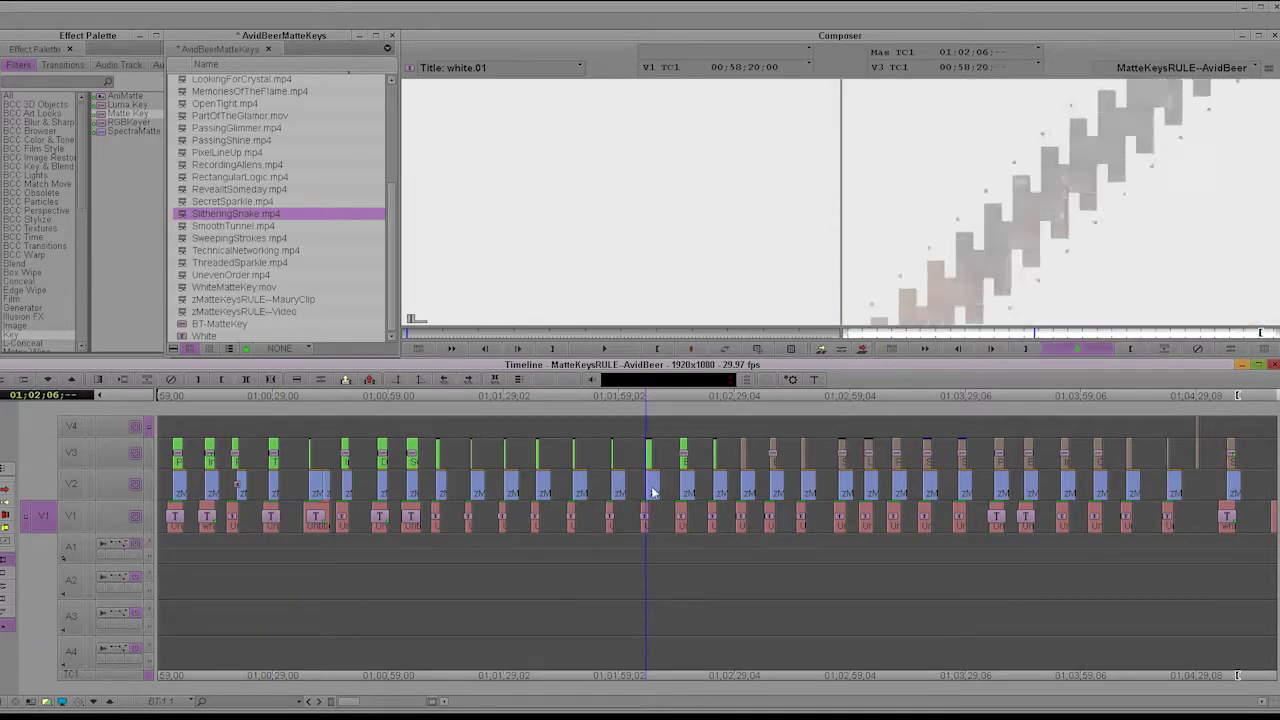
left_click(680, 484)
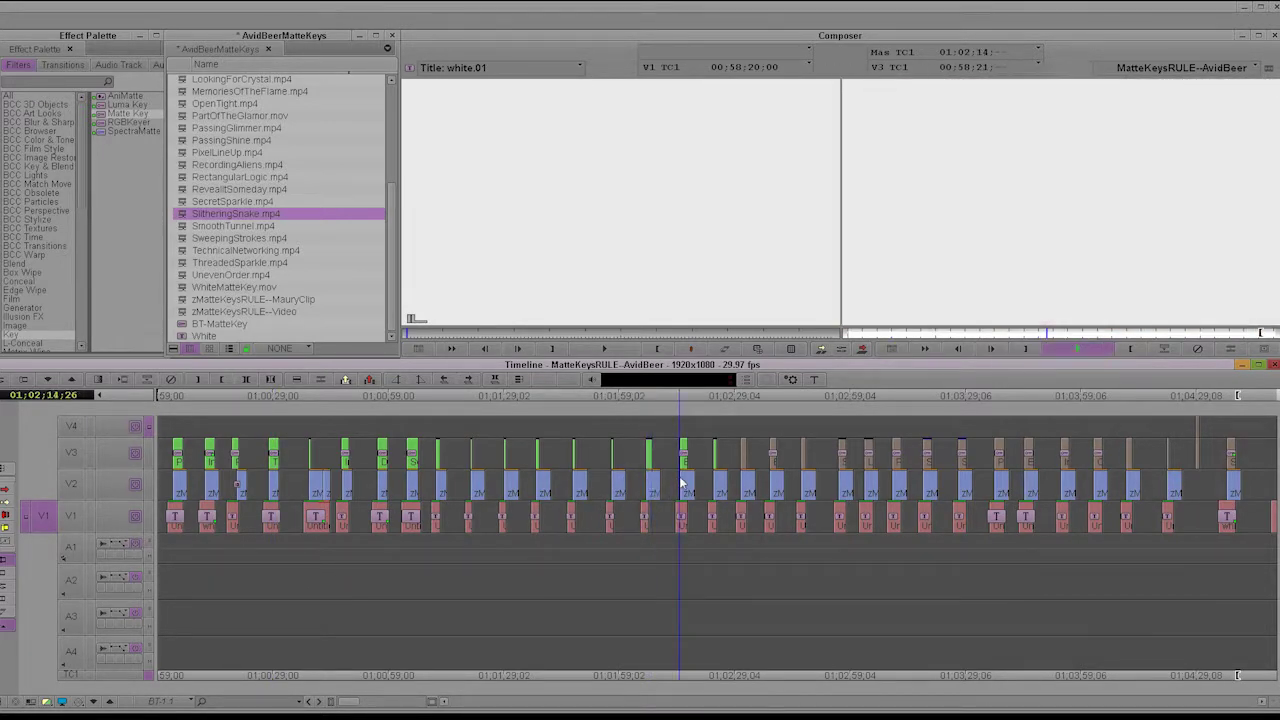
key("space")
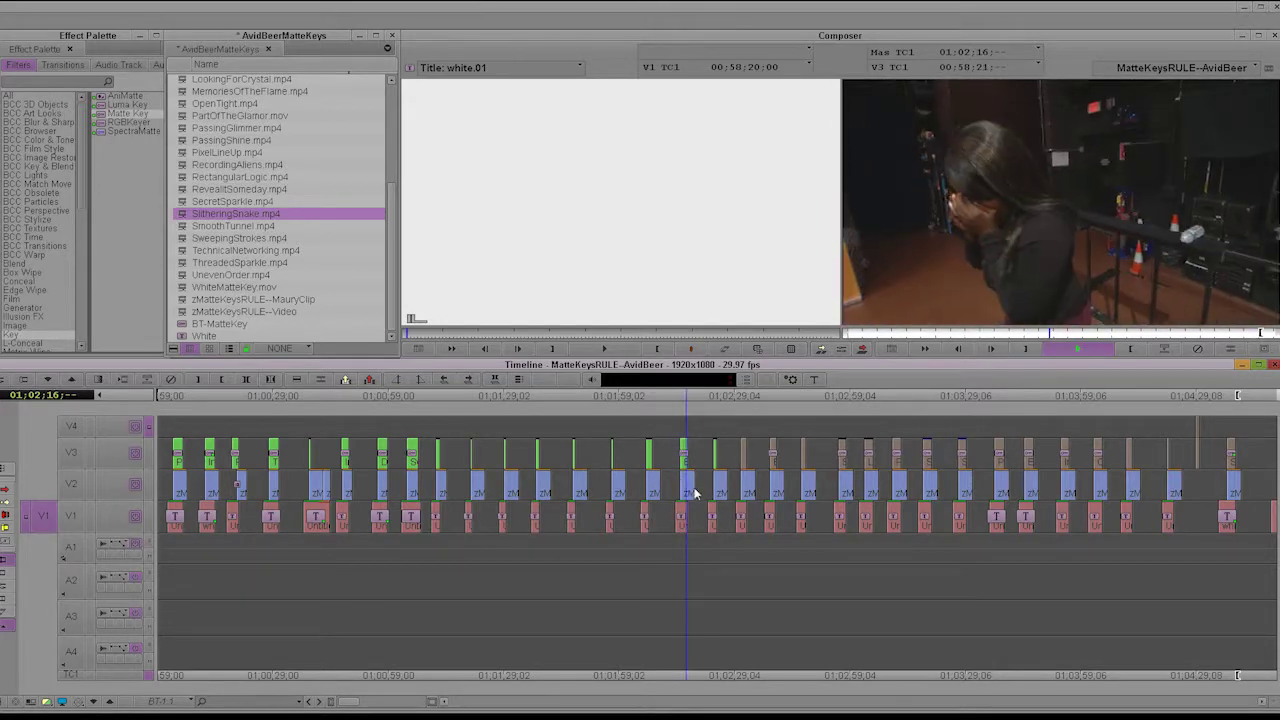
key("space")
left_click(676, 489)
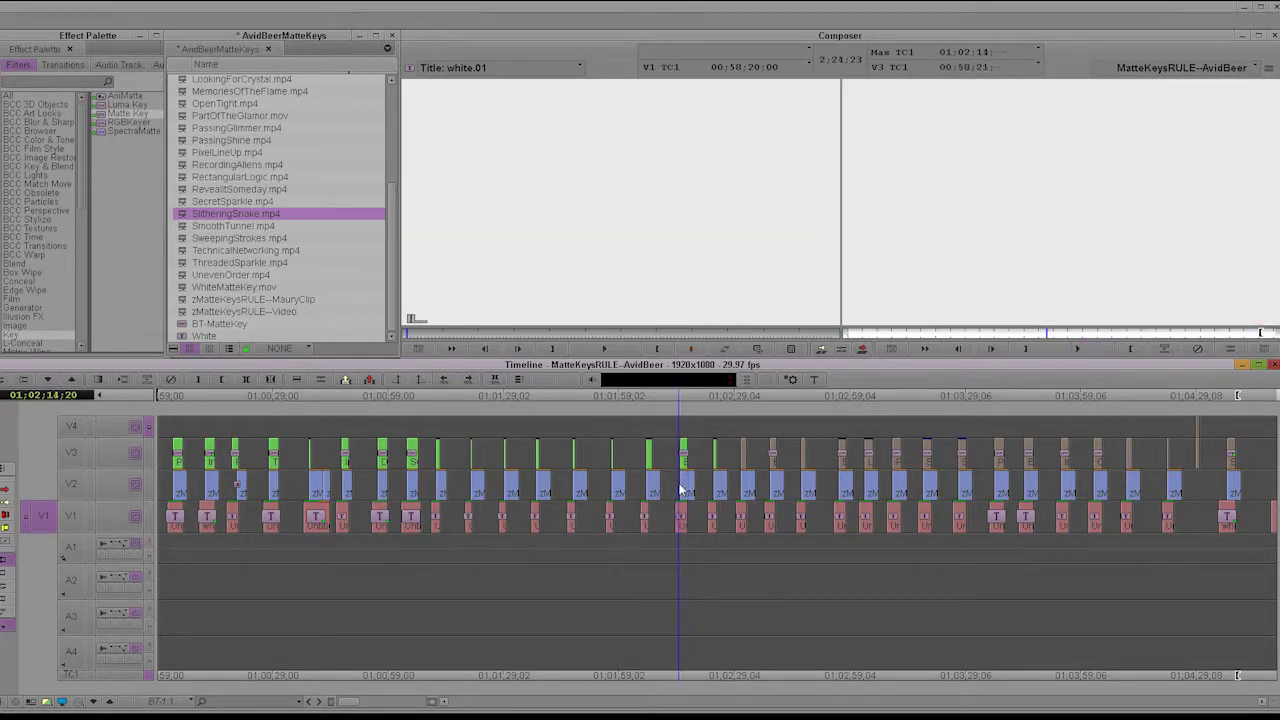
key("space")
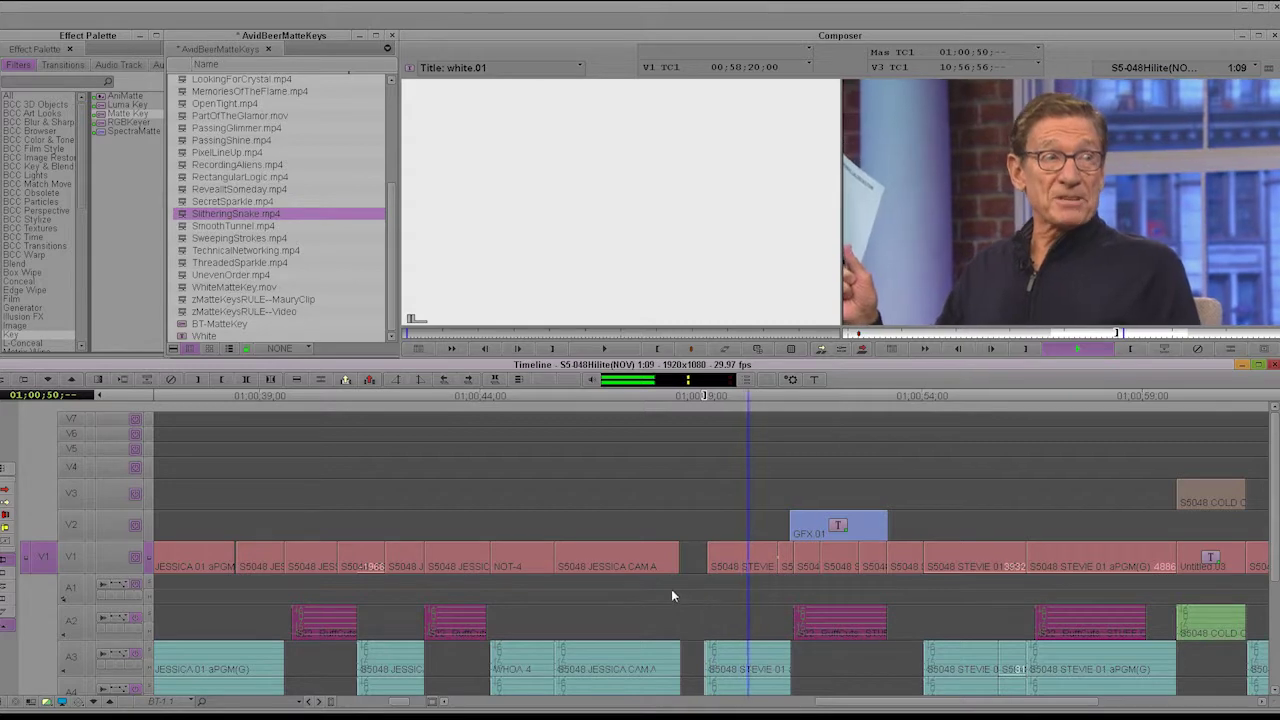
Review the V1 gap near 01;00;49;00 in the S5-048Hilite sequence and scrub through Logo Transition 6 in MariaTransitionsMASTER
left_click_drag(685, 591, 728, 585)
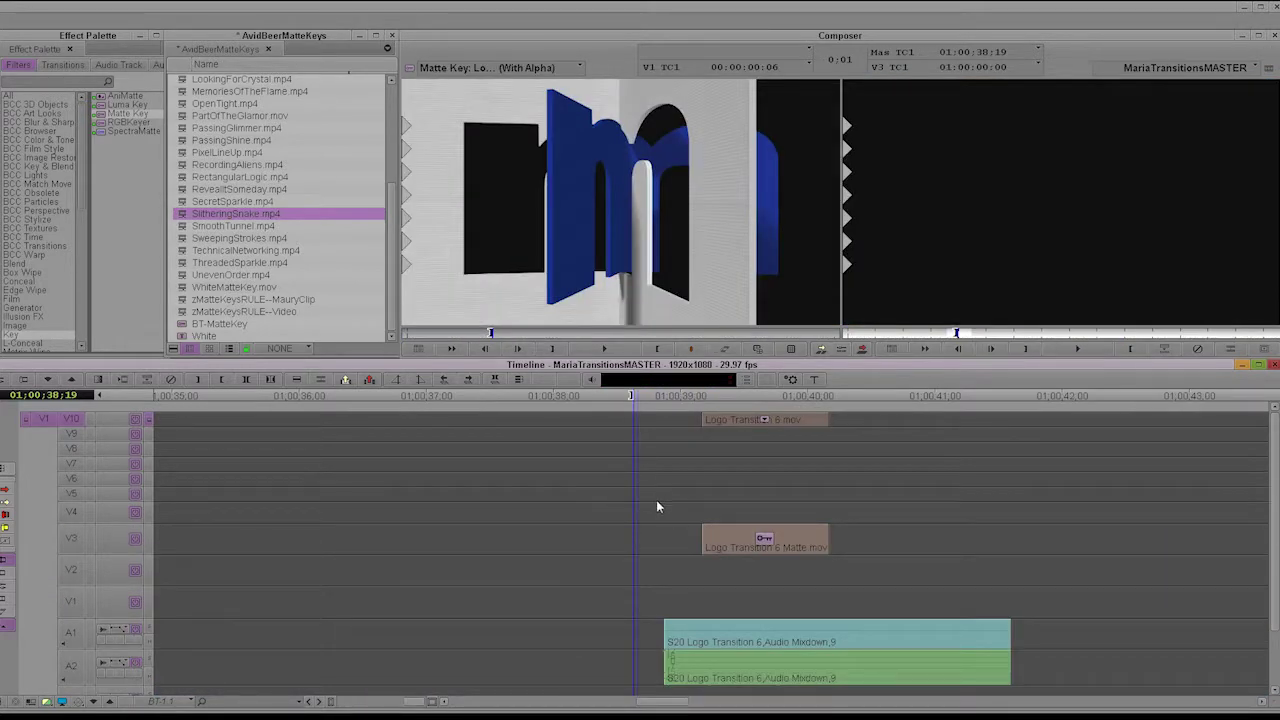
left_click_drag(680, 521, 762, 522)
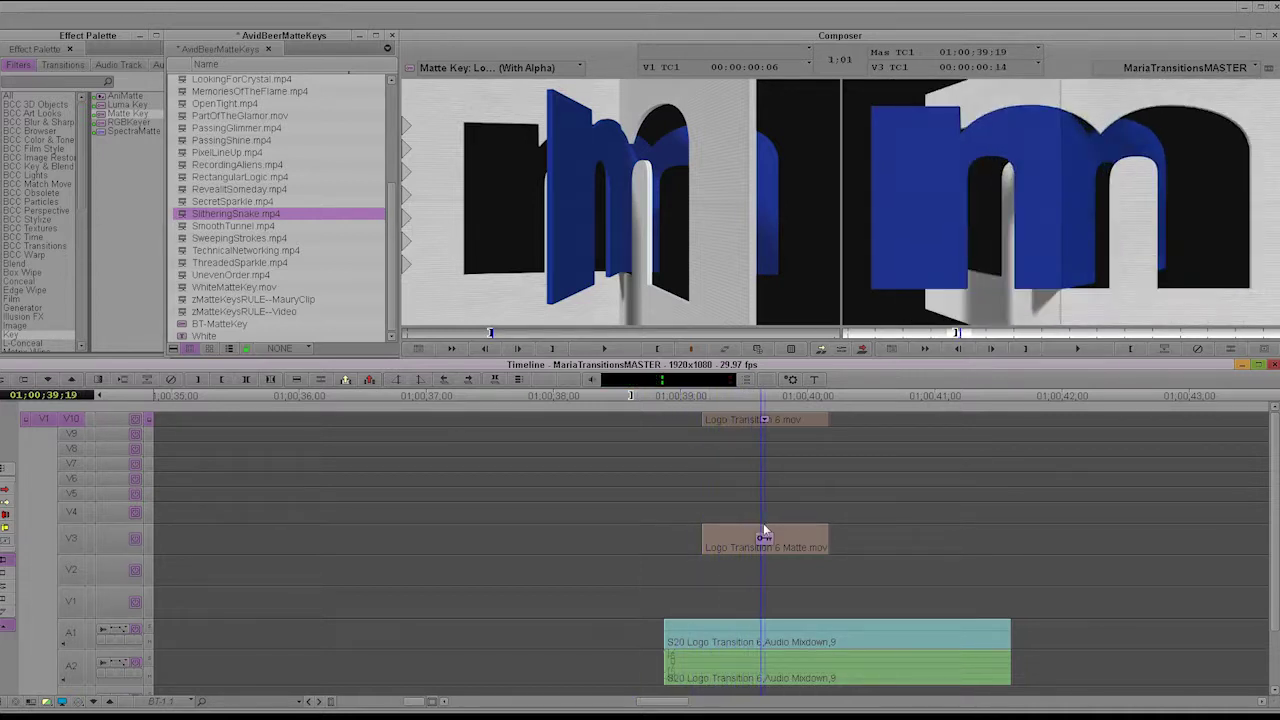
Mark the Logo Transition 6 Matte.mov clip on V3, load it as the source clip, and scrub through it
left_click(80, 540)
left_click(71, 420)
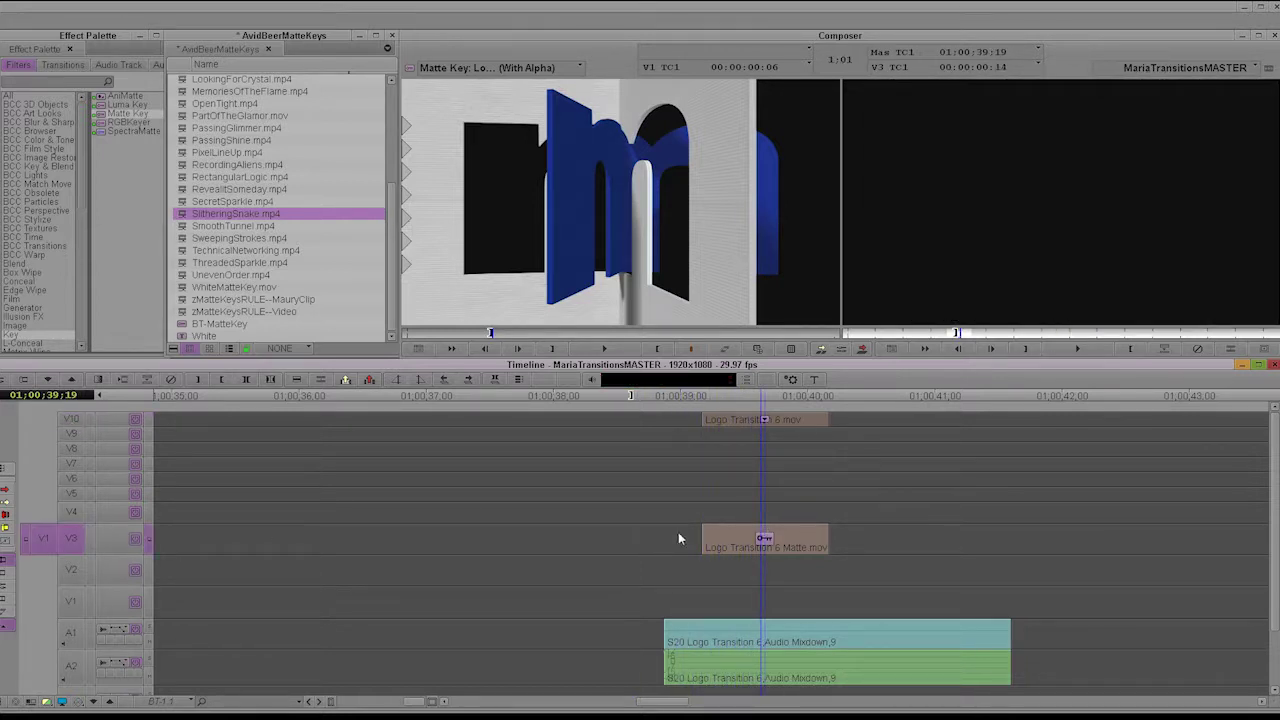
key("t")
key("q")
key("n")
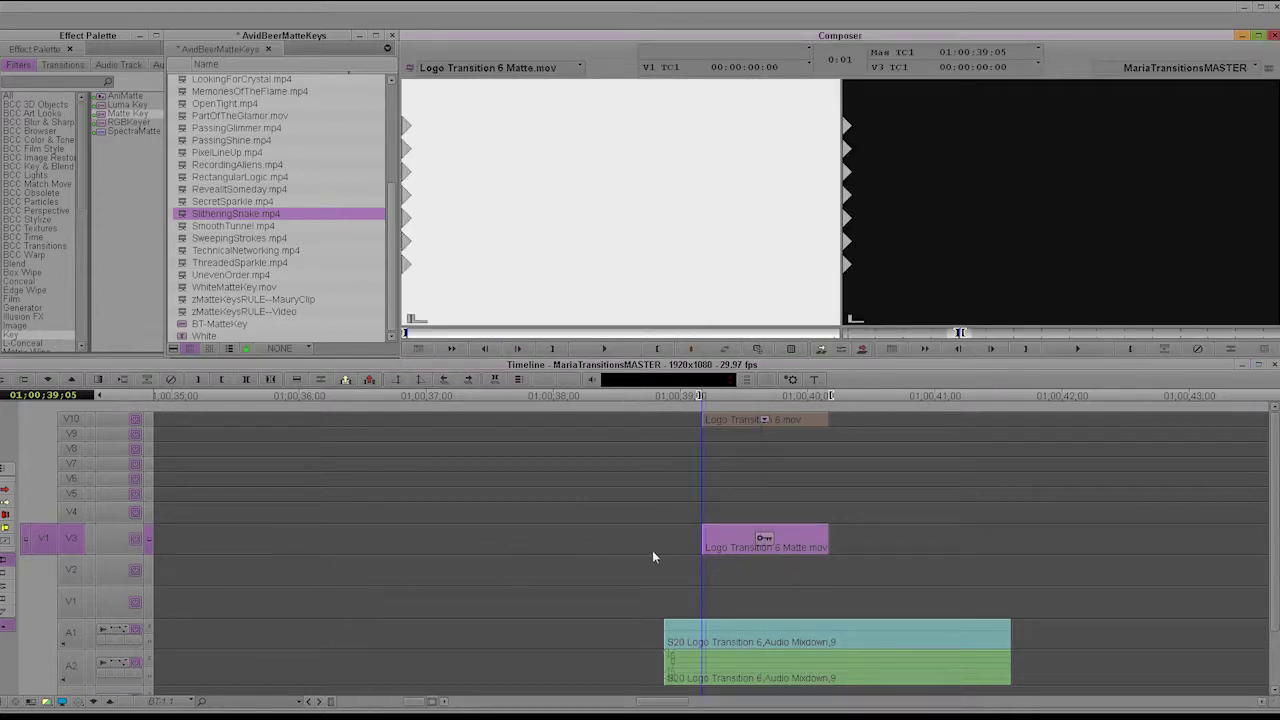
left_click_drag(423, 336, 801, 355)
Compare the Logo Transition 6.mov fill on V10 with its matte on V3 by scrubbing each as the source clip
left_click(77, 418)
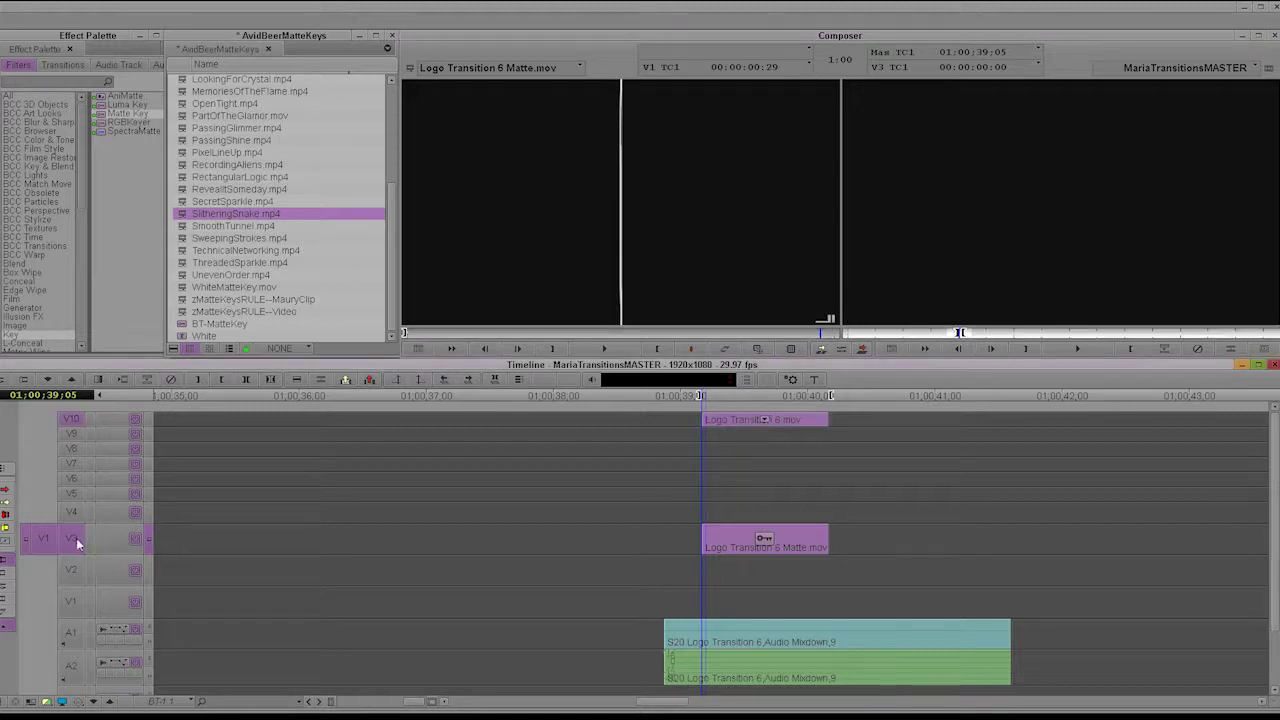
left_click(74, 538)
left_click_drag(421, 338, 775, 348)
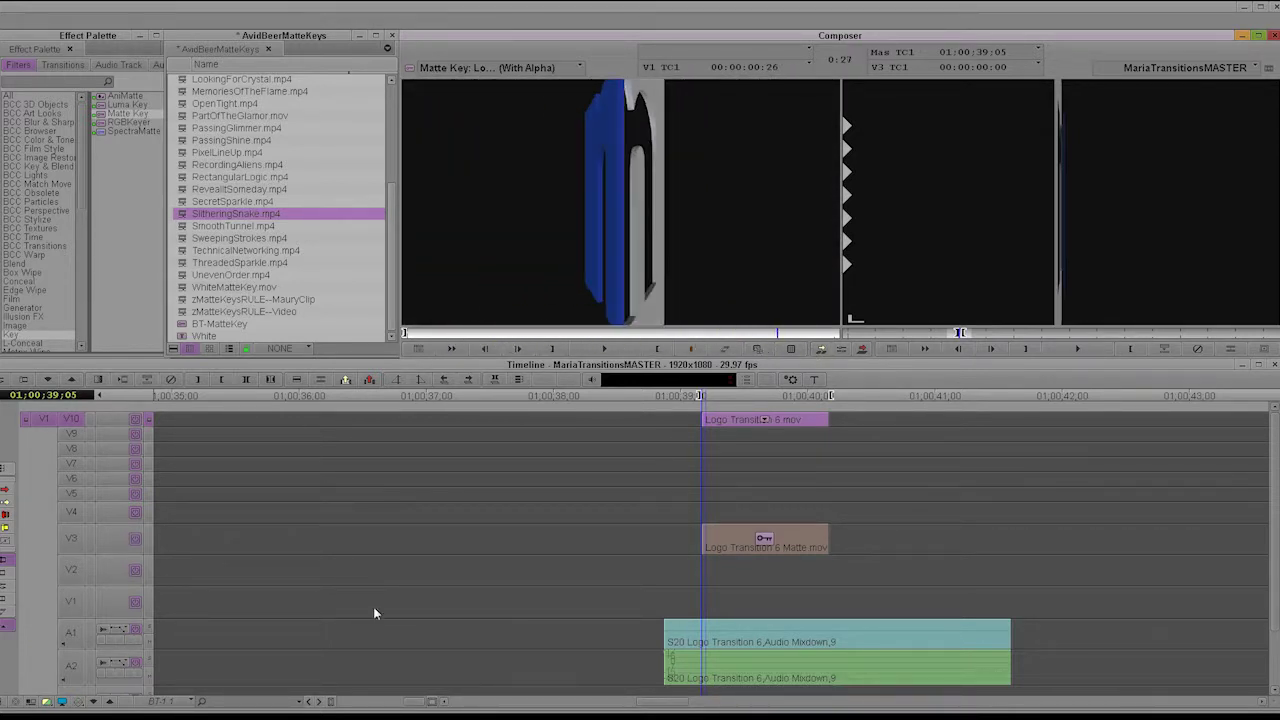
left_click(82, 546)
left_click(79, 425)
key("n")
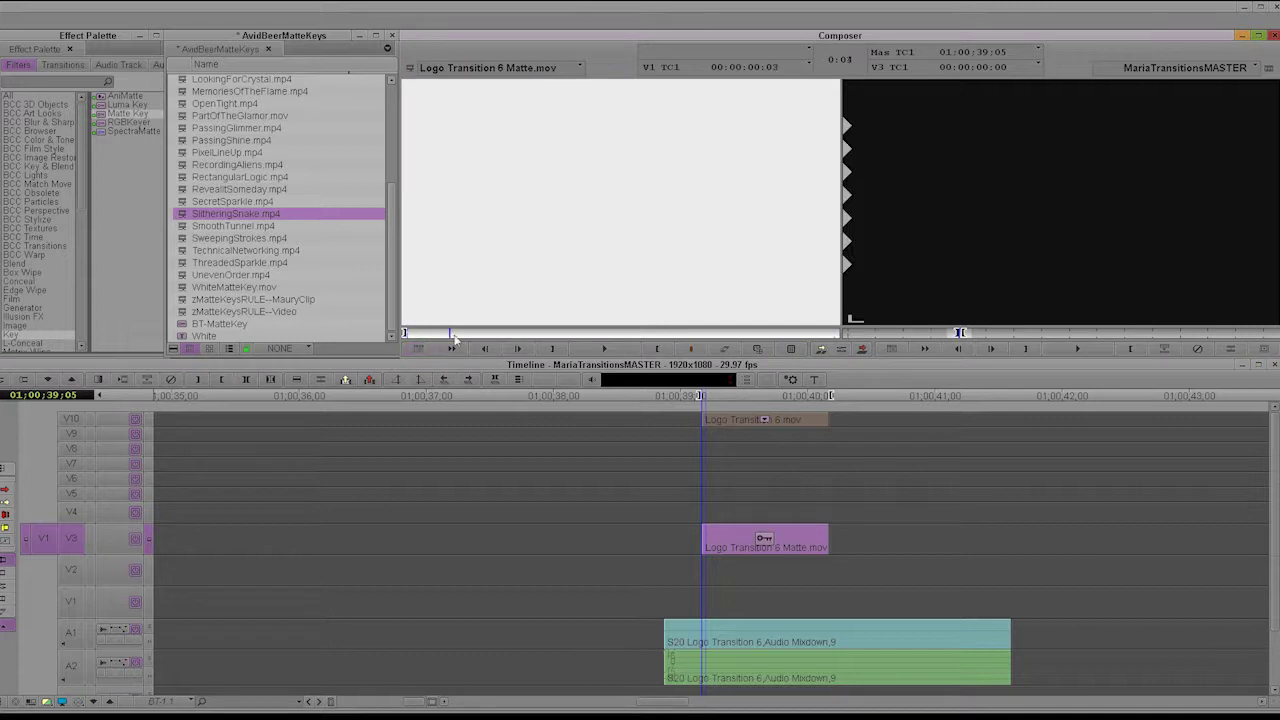
left_click_drag(452, 335, 821, 335)
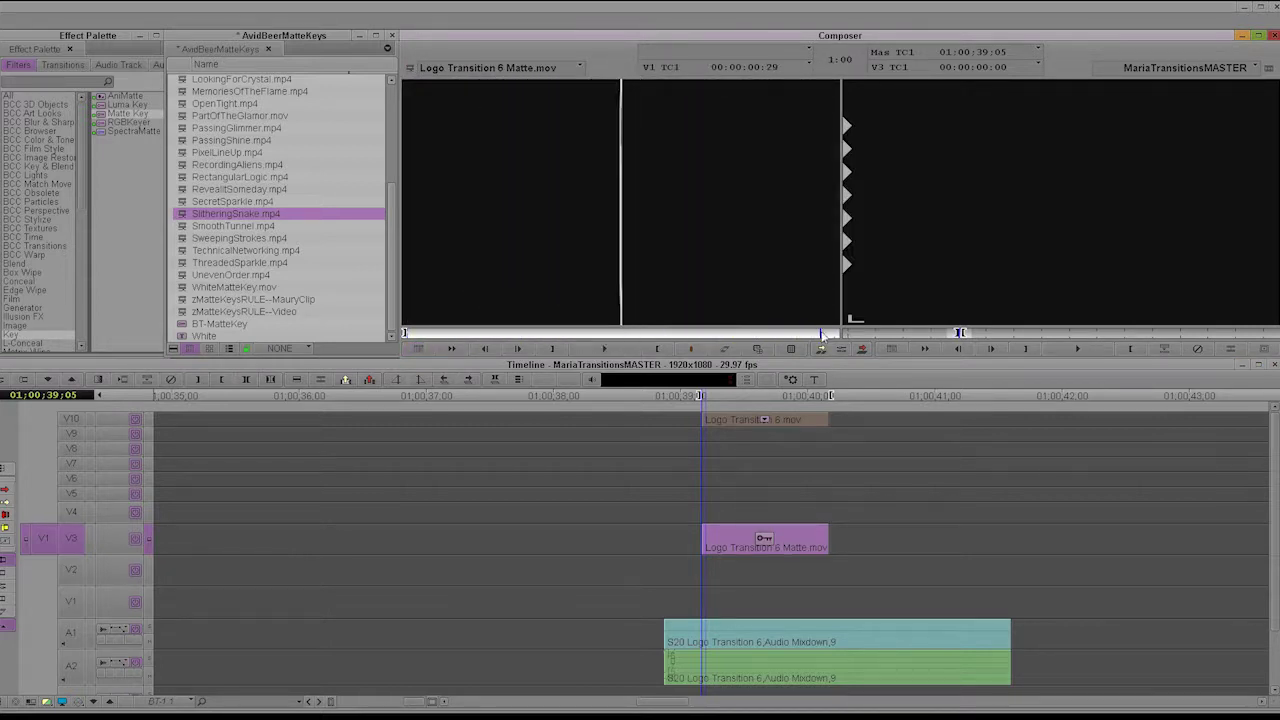
Copy the Logo Transition 6 fill and matte into the S5-048Hilite sequence at 01;00;47;24, placing the fill on V7 and the matte on V3
left_click(75, 421)
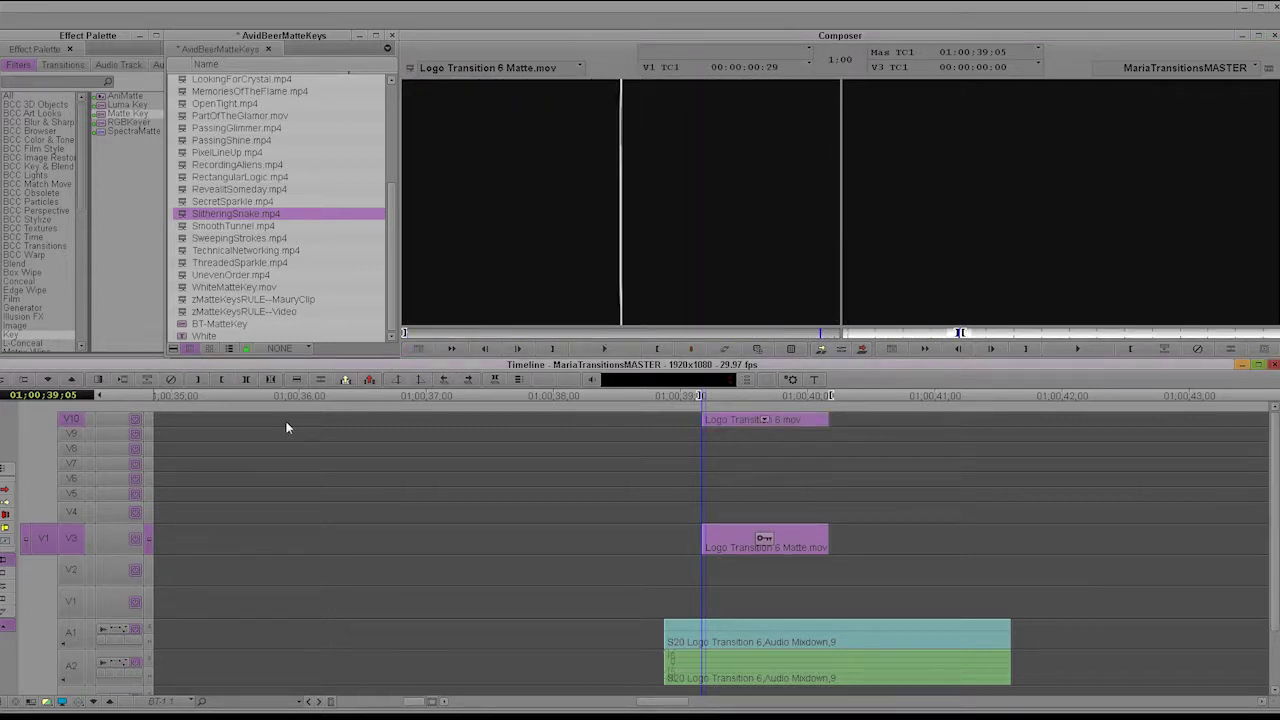
key("alt+c")
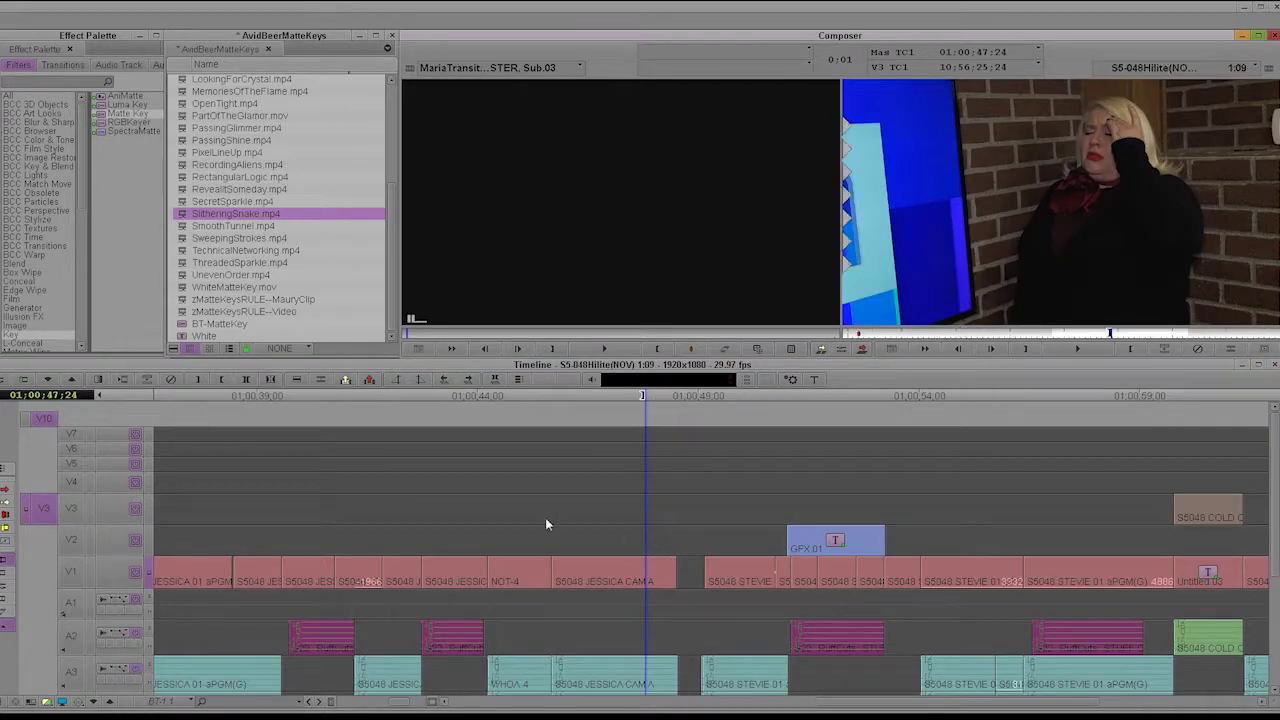
scroll(72, 510, "down", 1)
mouse_move(48, 497)
left_mouse_down()
mouse_move(69, 523)
mouse_move(44, 496)
left_mouse_up()
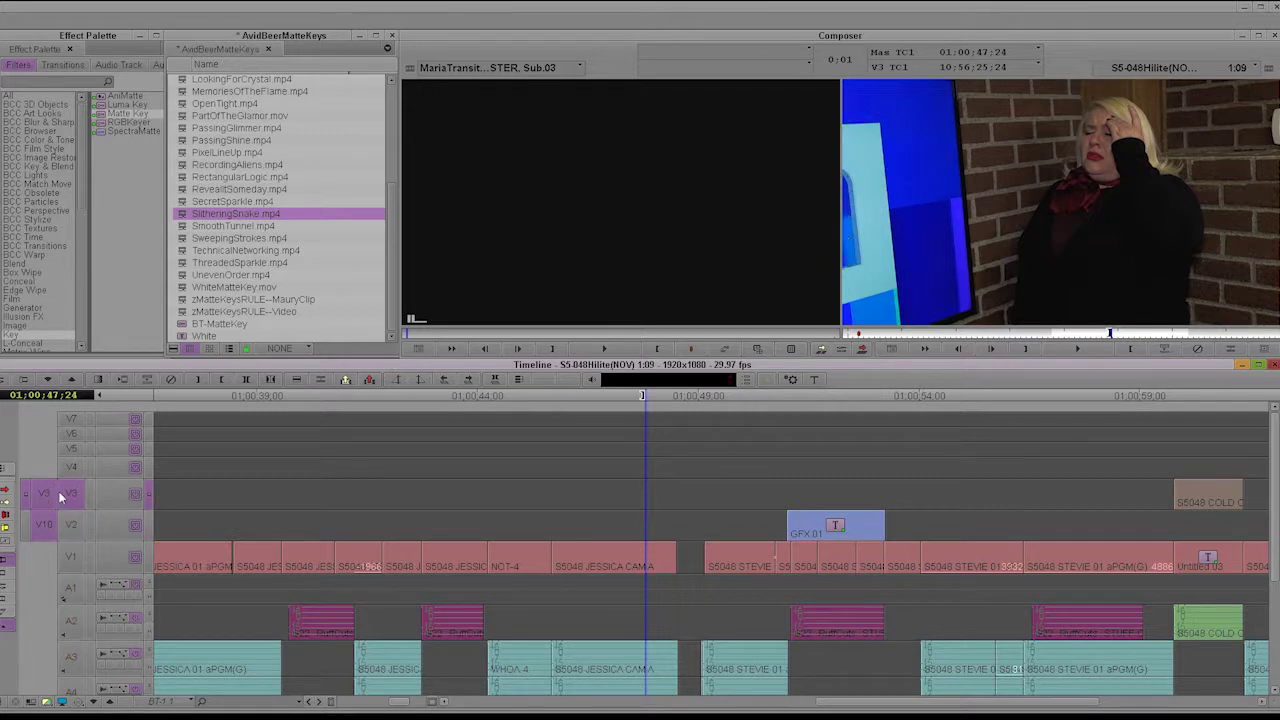
left_click_drag(78, 425, 72, 420)
key("b")
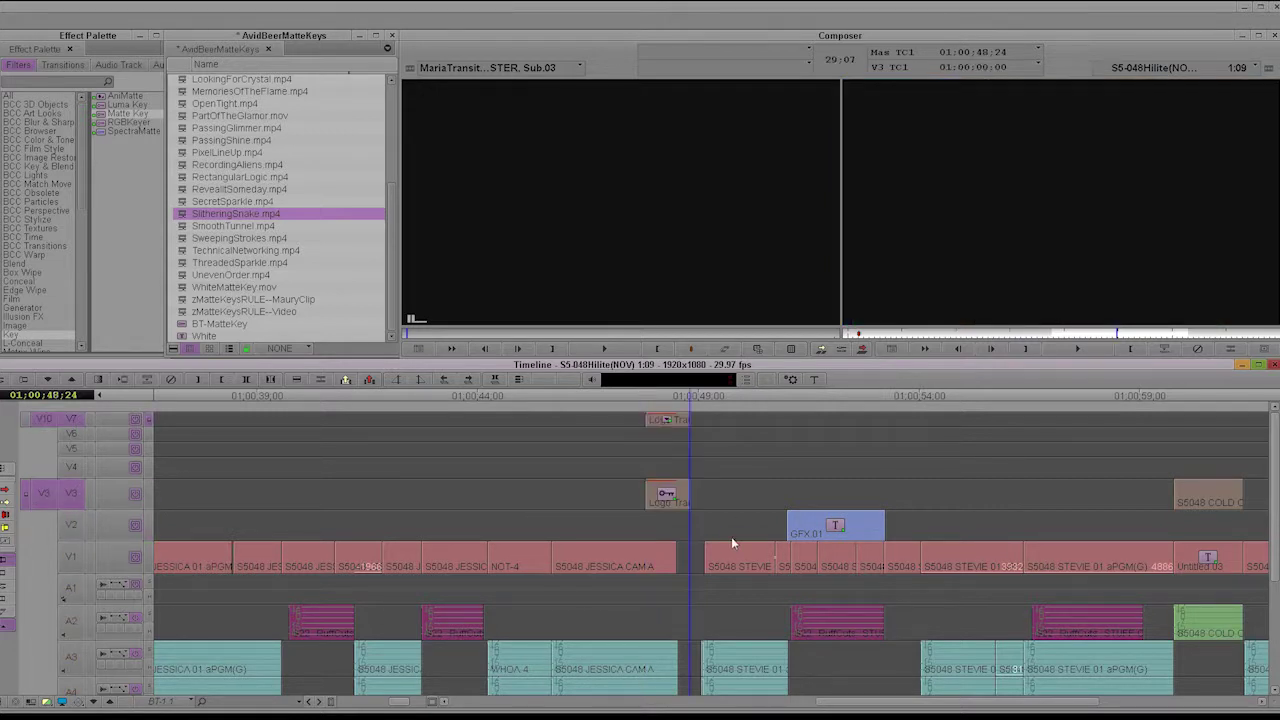
Extend the V1 clip before the gap to 01;00;48;24, the end of the logo matte on V3
left_click_drag(618, 512, 690, 551)
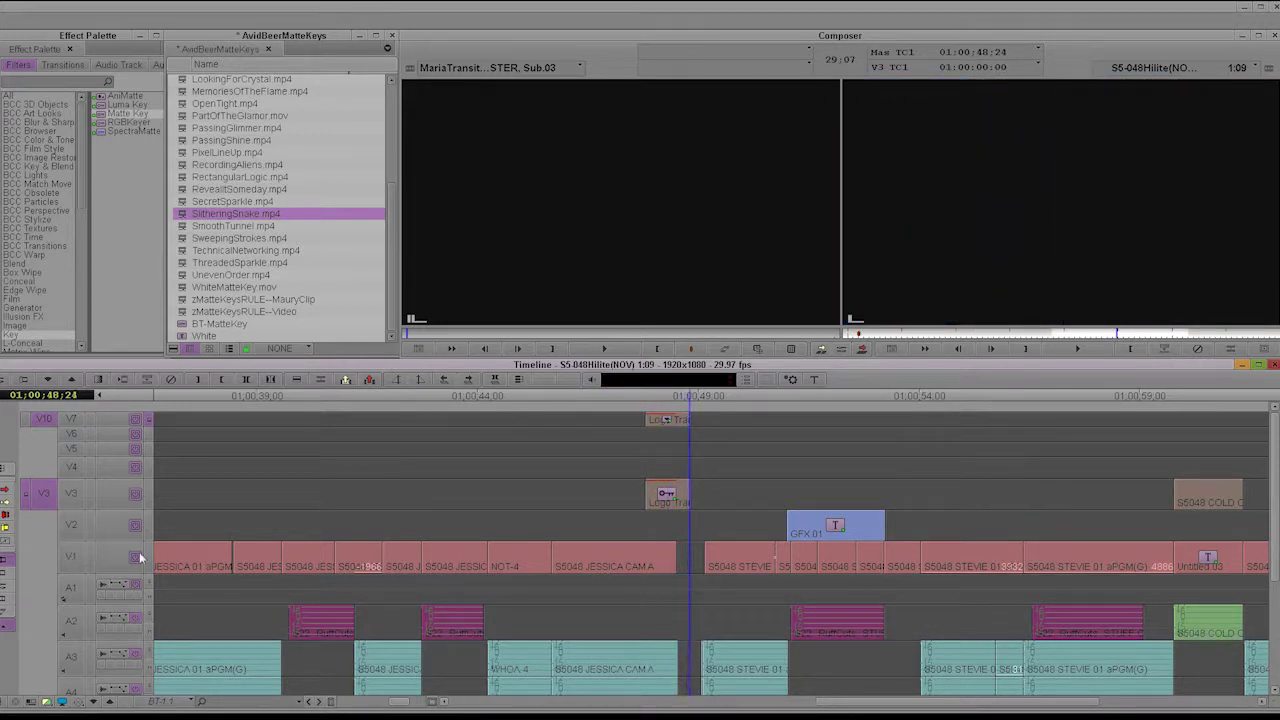
left_click(72, 557)
key("t")
key("e")
key("ctrl+z")
key("t")
key("o")
key("e")
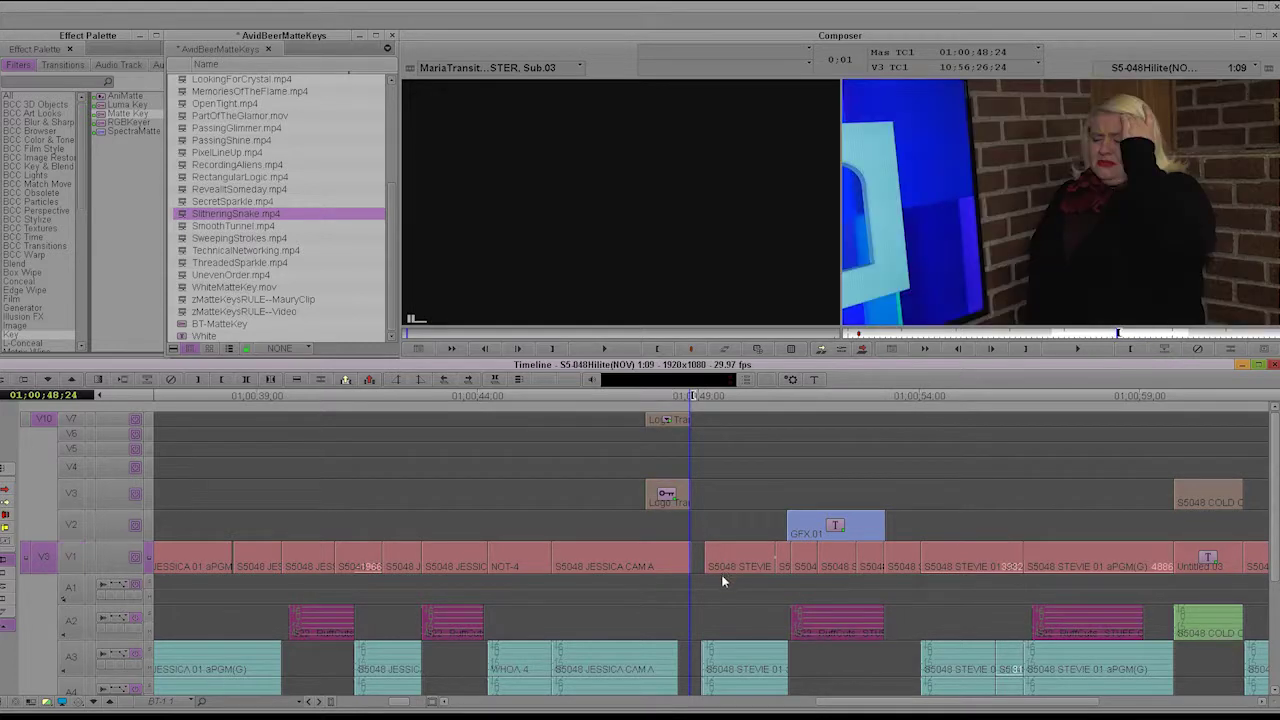
Move the first V1 clip after the gap up to V2 at the same time position
left_click(721, 574)
left_click(77, 560)
key("t")
key("alt+c")
left_click(76, 526)
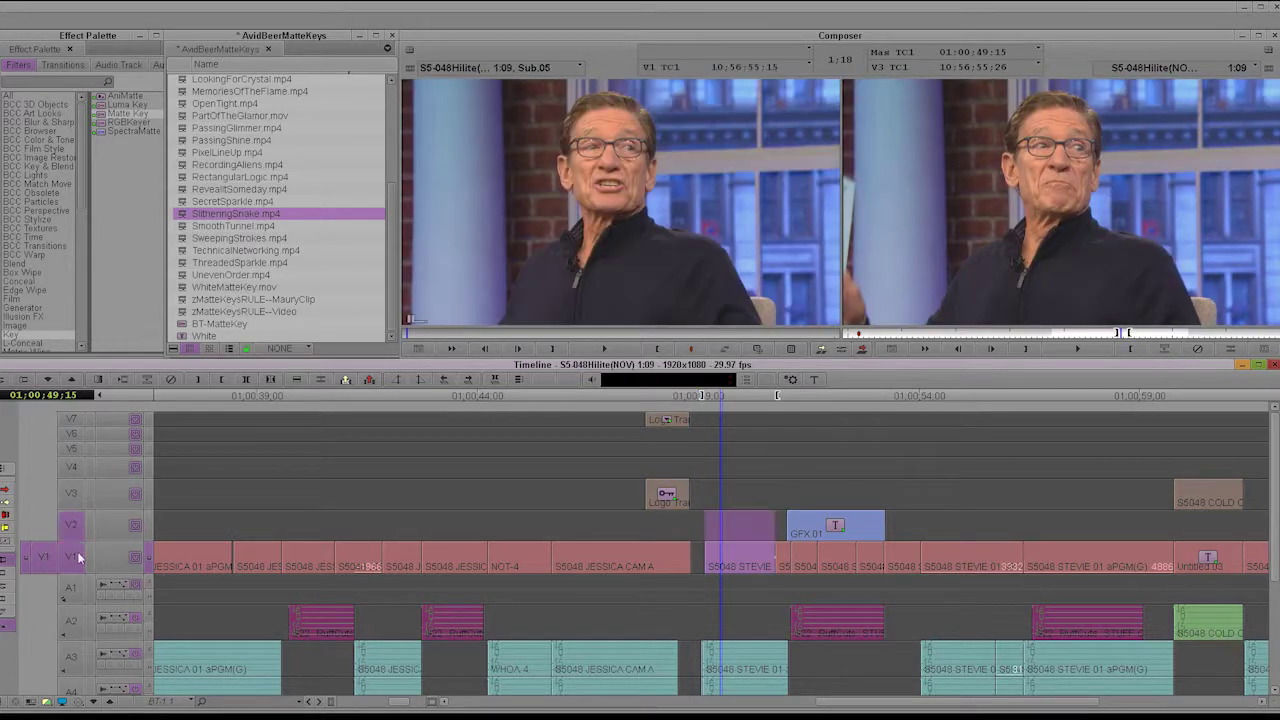
left_click(78, 557)
key("b")
Extend the start of the moved V2 clip back to 01;00;47;24, where the logo matte begins
left_click(645, 545)
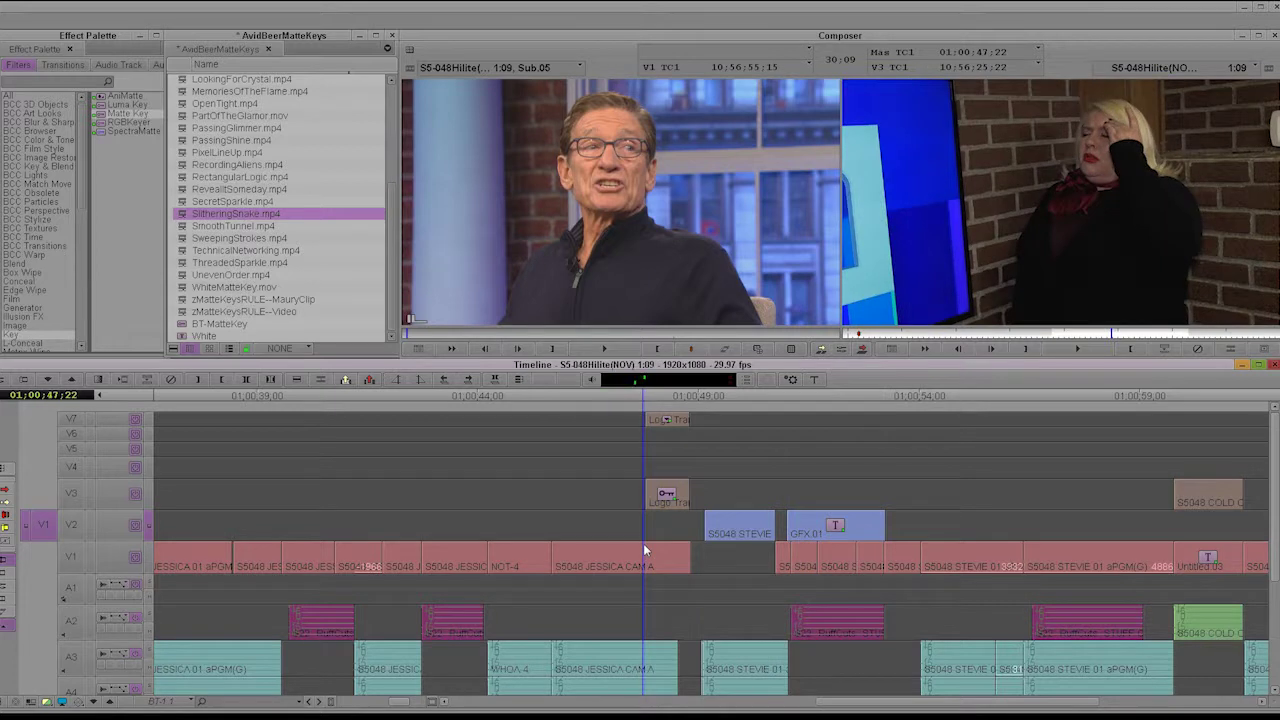
key("i")
key("o")
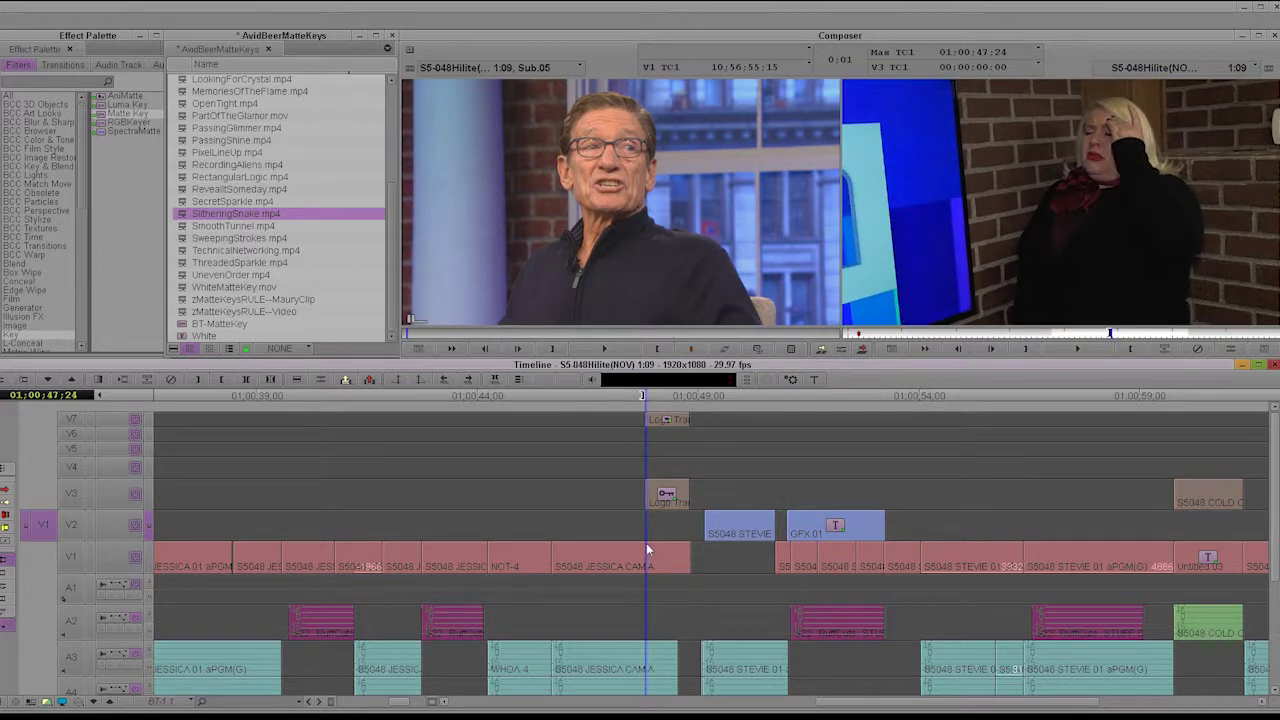
key("b")
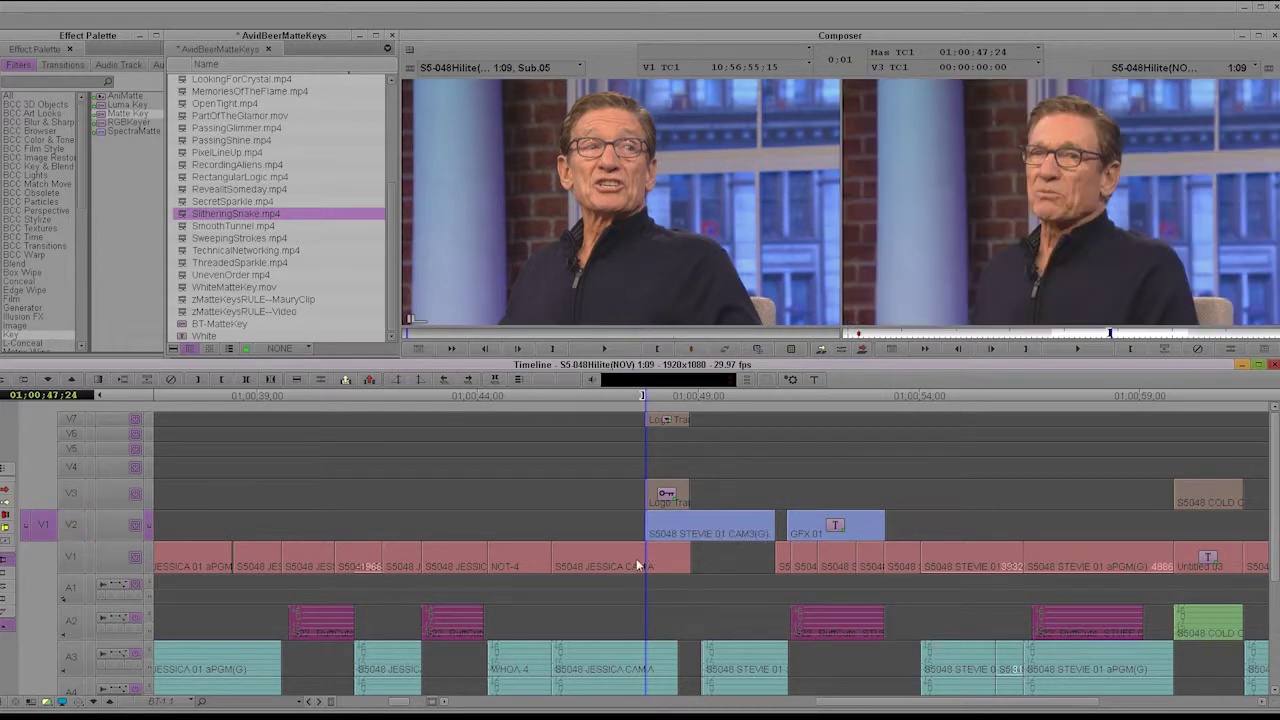
Mark the range around the logo transition through 01;00;49;22 across the tracks and save the work
left_click(628, 556)
key("i")
left_click(729, 537)
key("o")
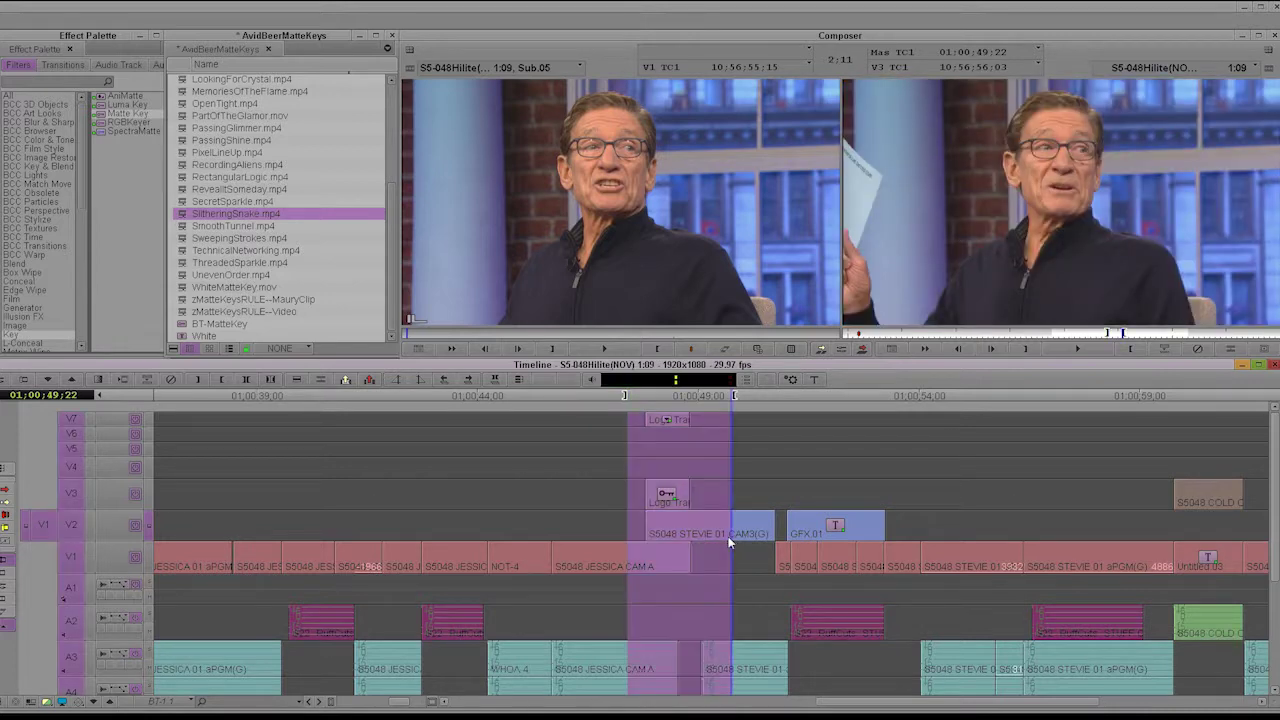
key("ctrl+s")
left_click(149, 419)
Play through the logo transition between the V1 and V2 clips and stop at 01;00;48;14
left_click(582, 498)
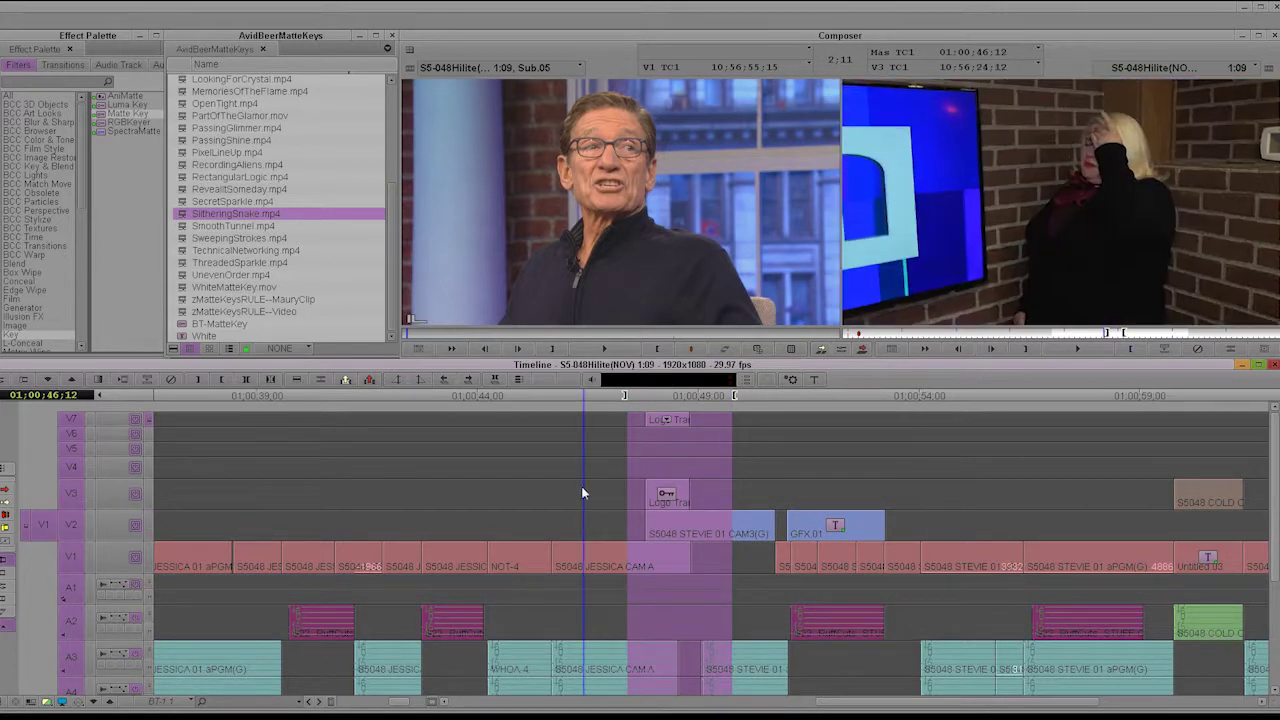
key("space")
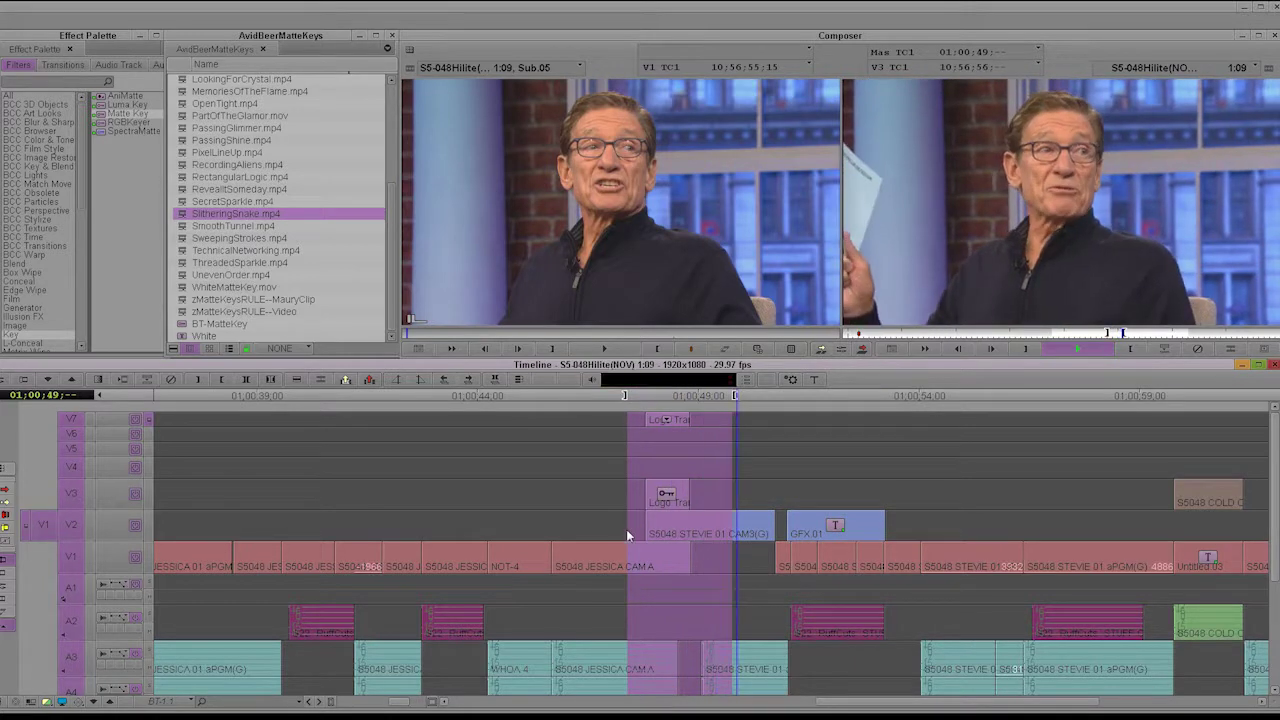
left_click(629, 528)
key("space")
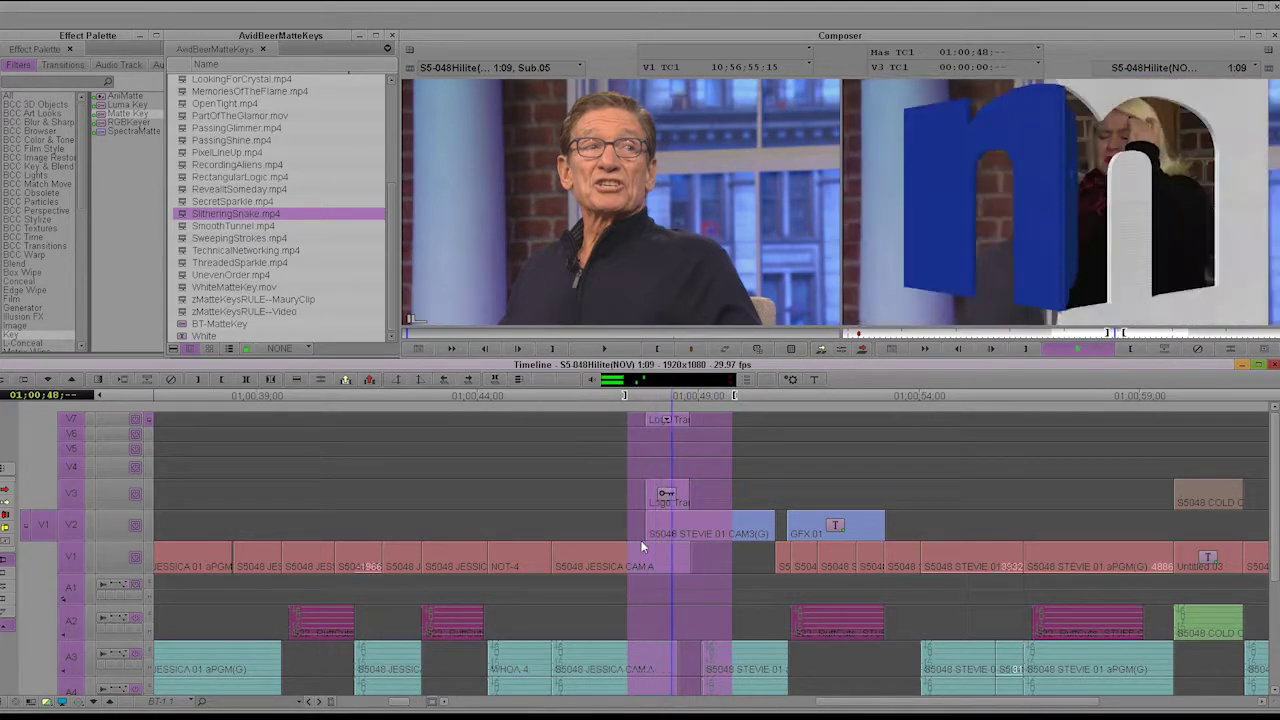
left_click(677, 533)
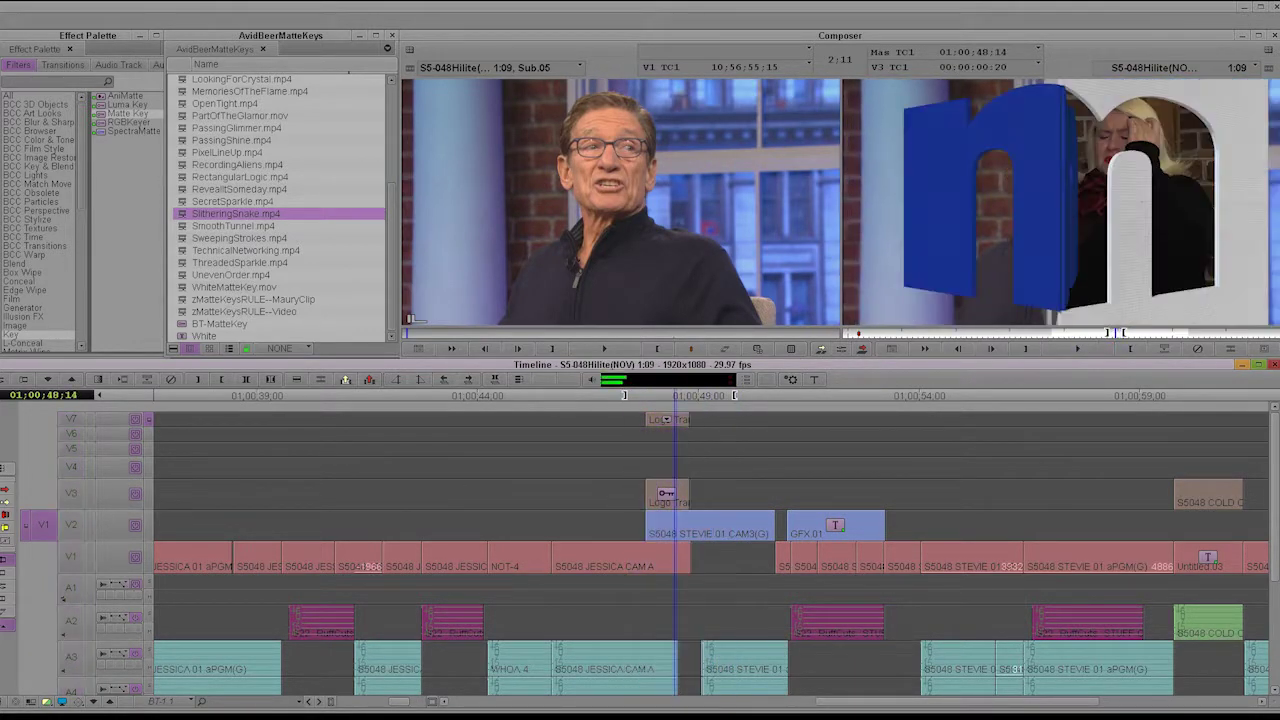
Shift the logo matte on V3 and fill on V7 about 12 frames later by re-placing a copy and lifting the leftover part
left_click(73, 492)
left_click(73, 419)
key("t")
key("alt+c")
key("space")
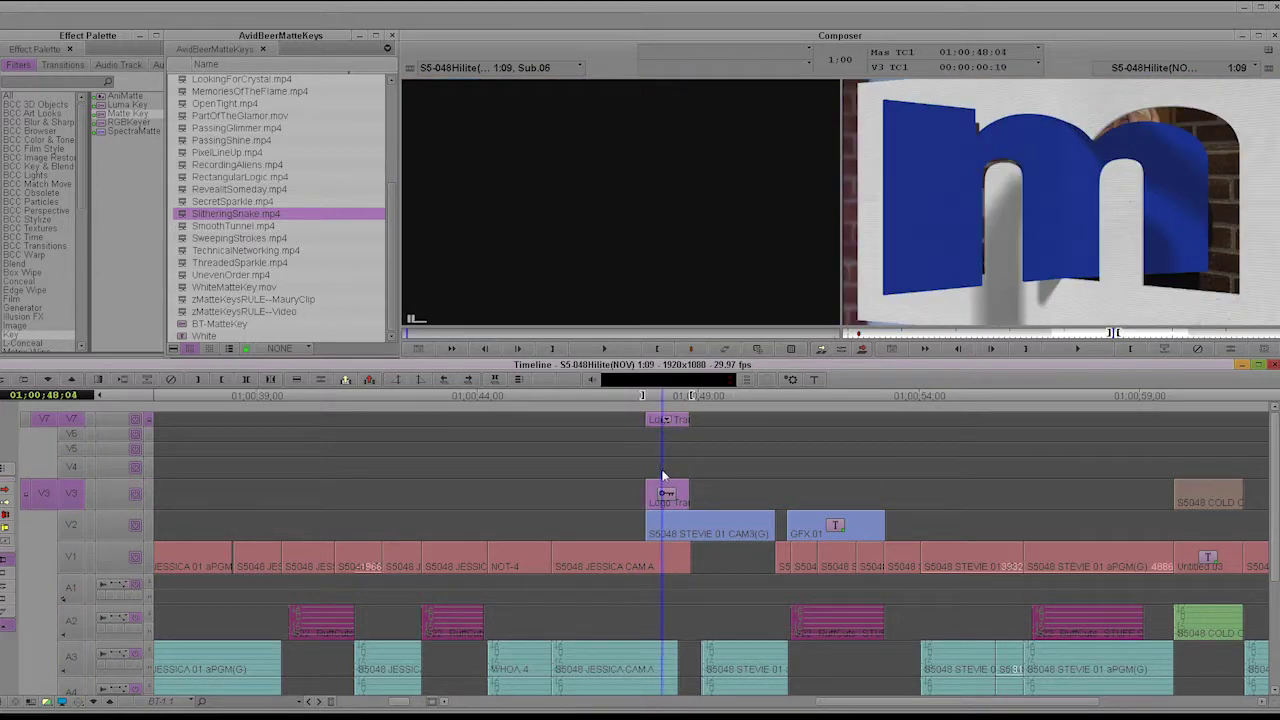
left_click(657, 463)
key("t")
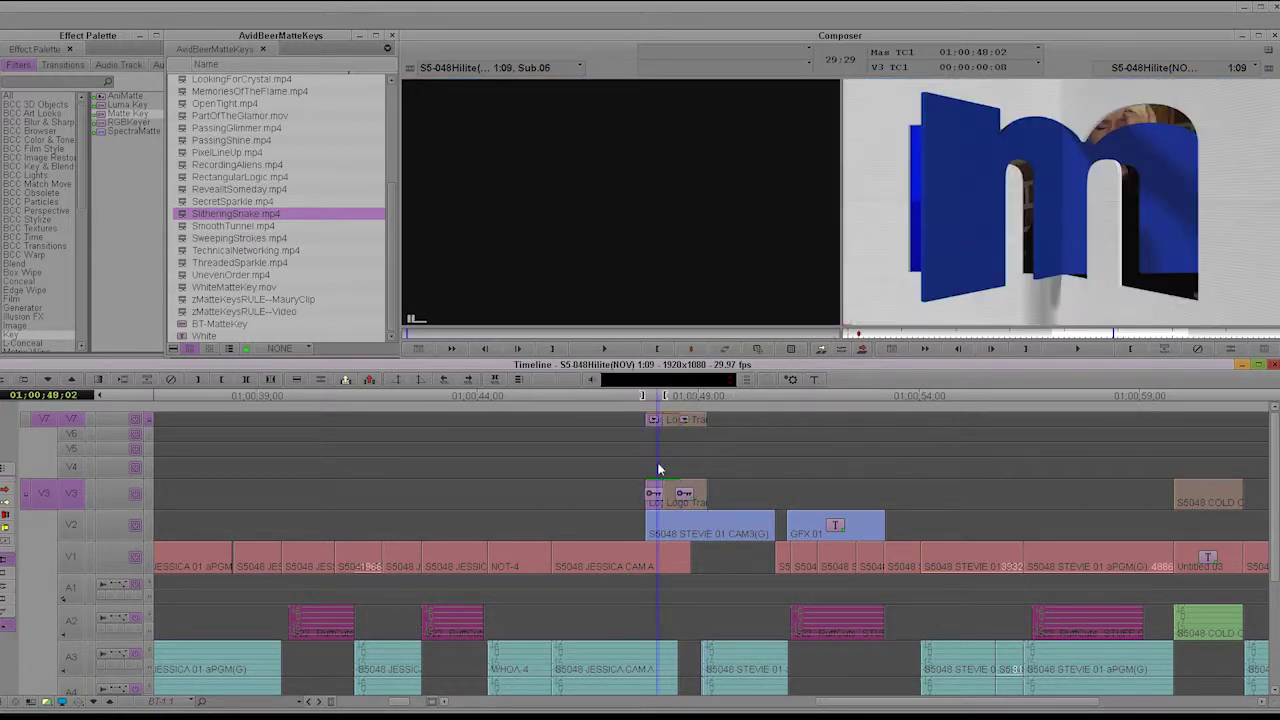
key("z")
Remove the part of the V2 clip that precedes the shifted logo matte so both start together
left_click(663, 526)
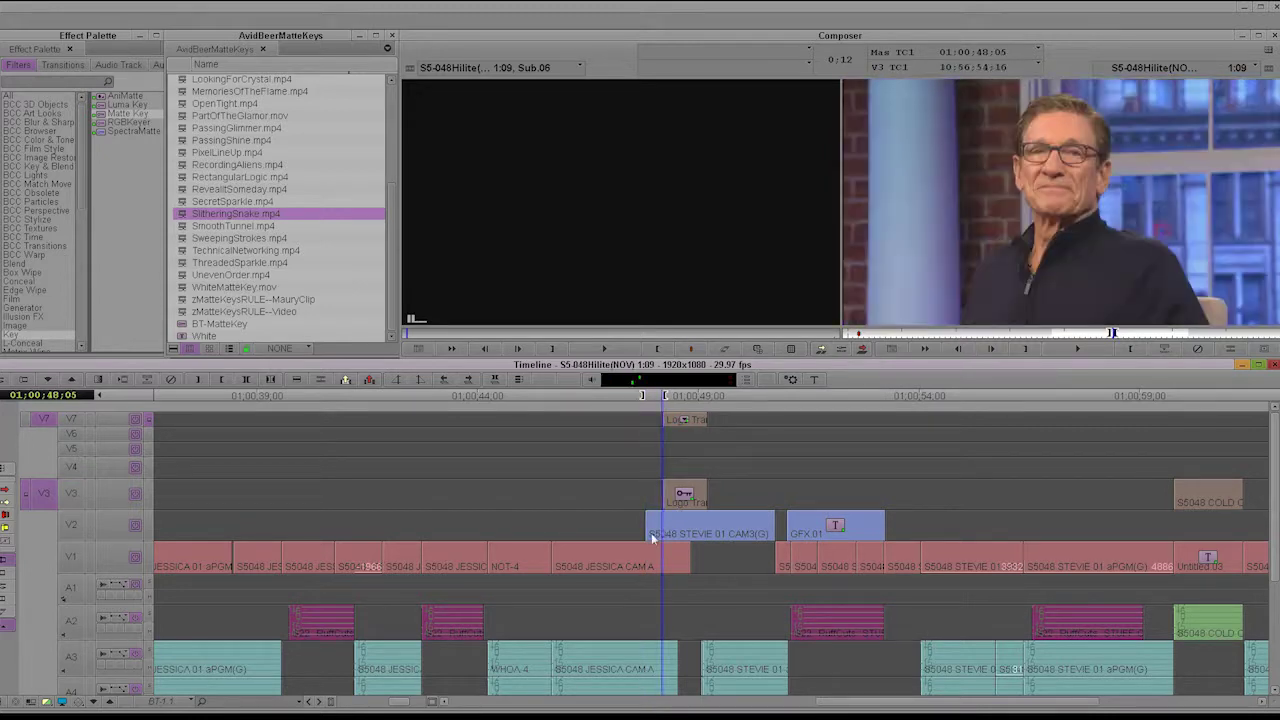
left_click(640, 539)
key("i")
left_click(82, 528)
key("z")
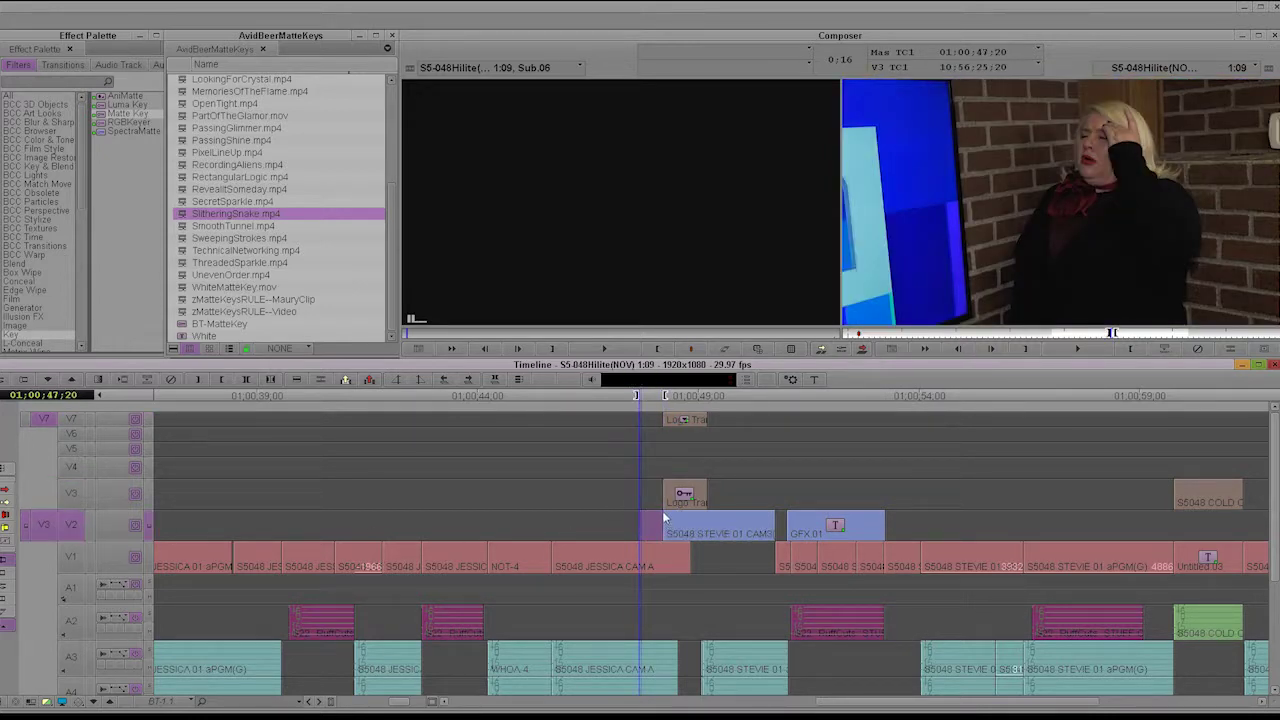
left_click(663, 512)
key("i")
Extend the outgoing V1 clip to 01;00;49;04, the end of the shifted logo matte
left_click(703, 549)
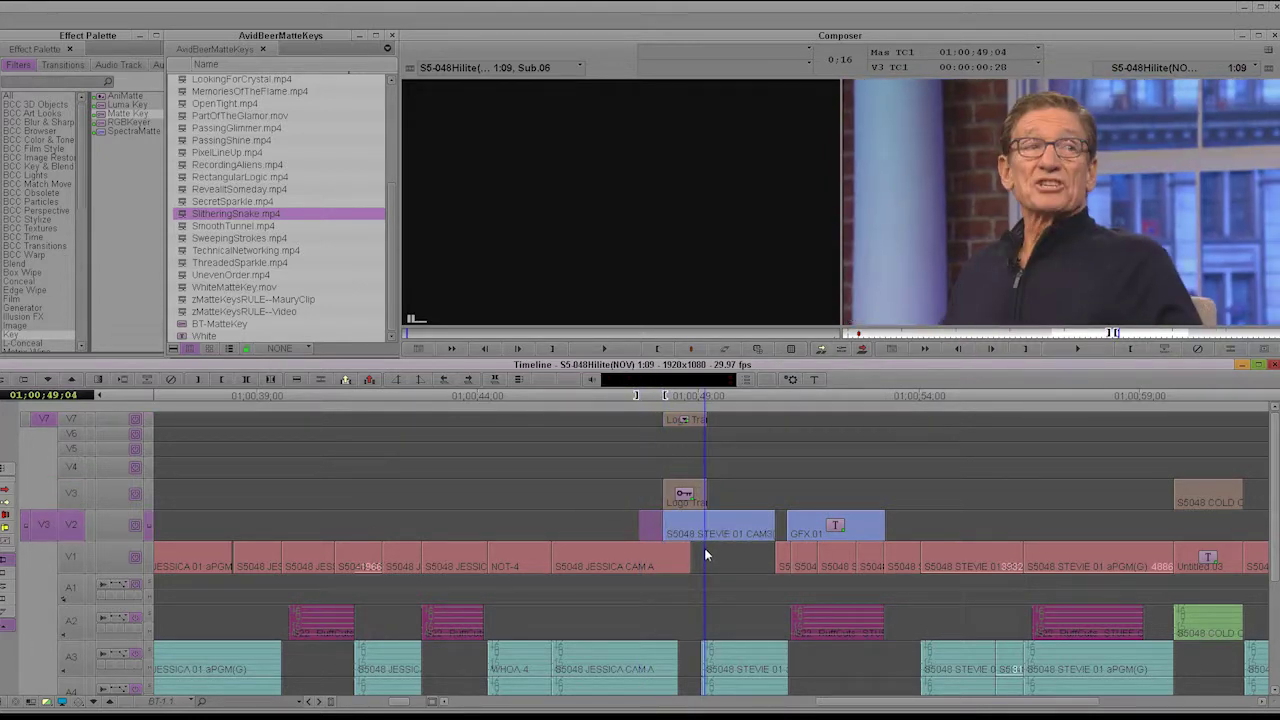
key("g")
key("o")
left_click(76, 558)
left_click(76, 536)
key("e")
key("ctrl+shift+a")
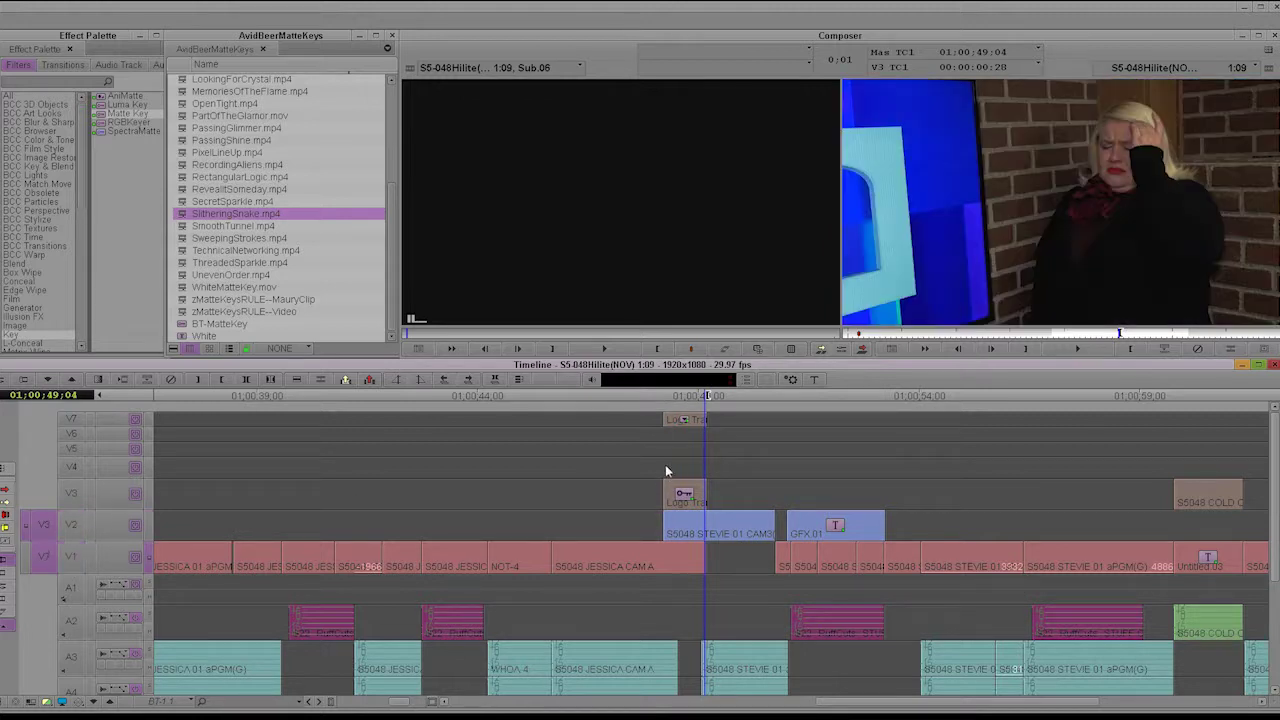
Mark the section around the logo transition with its Out at 01;00;49;21, enable all tracks and render it
left_click(654, 462)
key("i")
left_click(730, 455)
key("o")
key("ctrl+a")
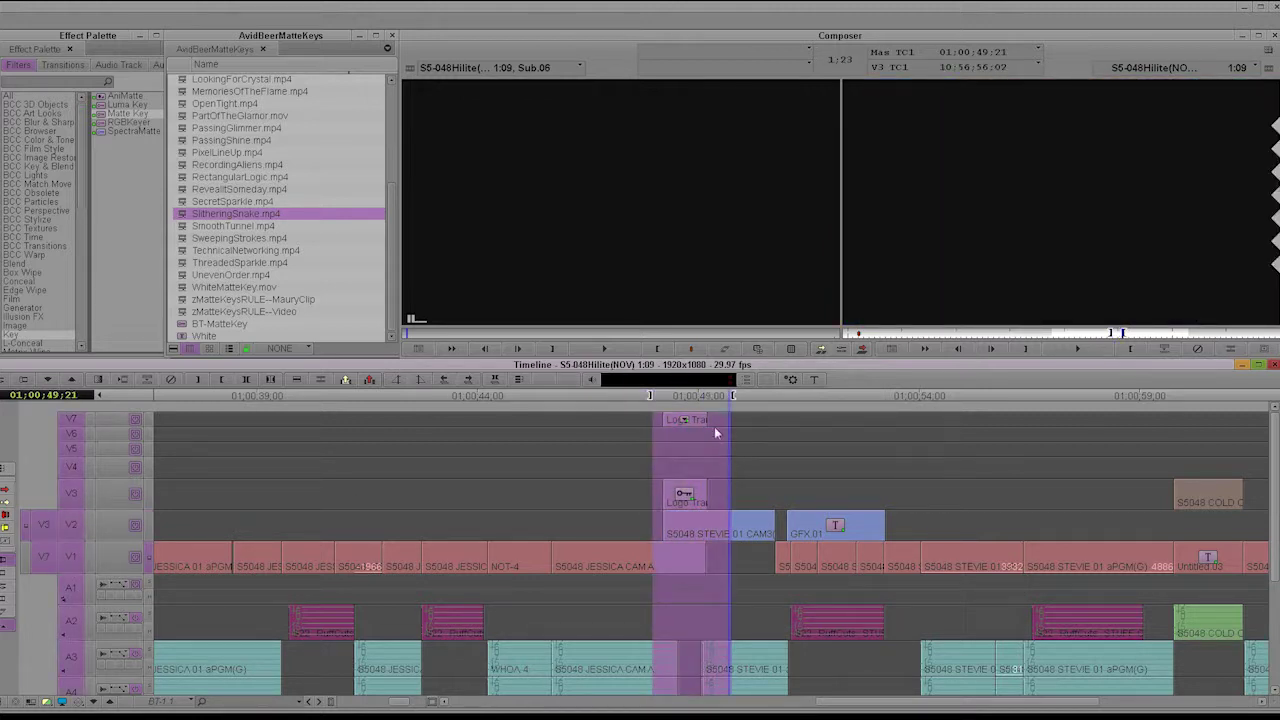
key("shift+r")
left_click(676, 405)
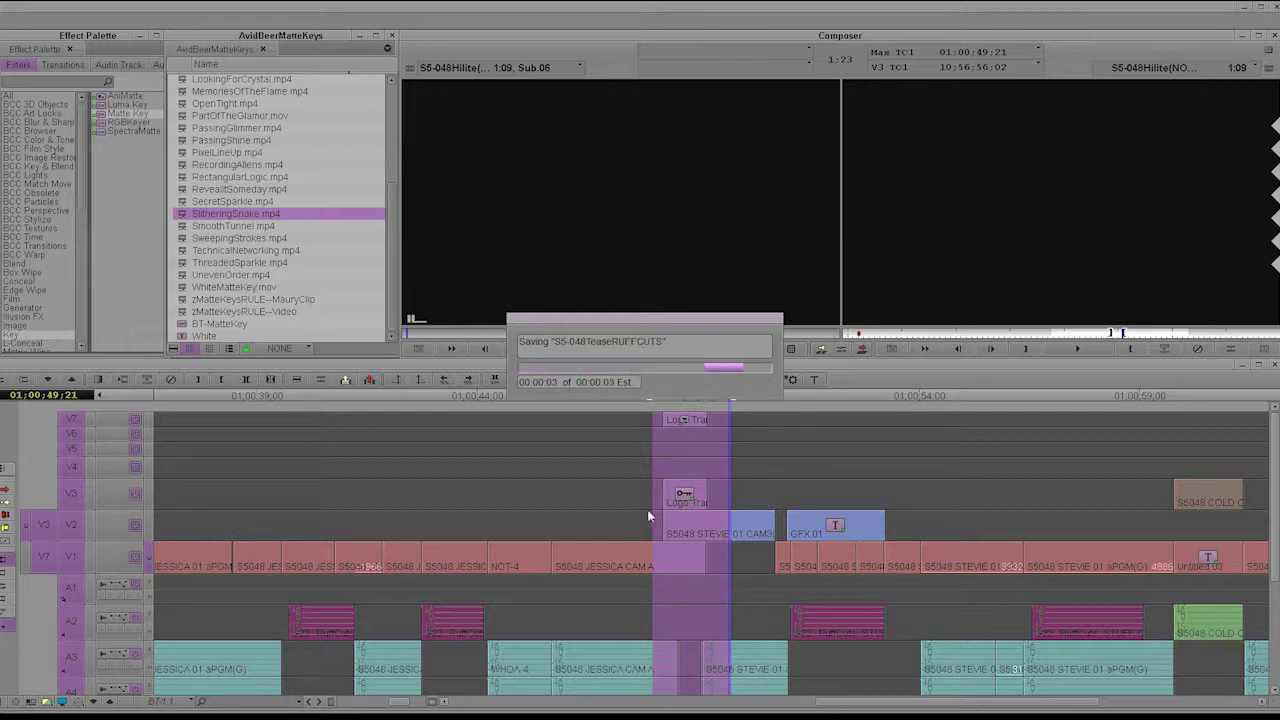
Monitor from V7 and play through the rendered logo transition, stopping at 01;00;48;28
key("6")
left_click(148, 421)
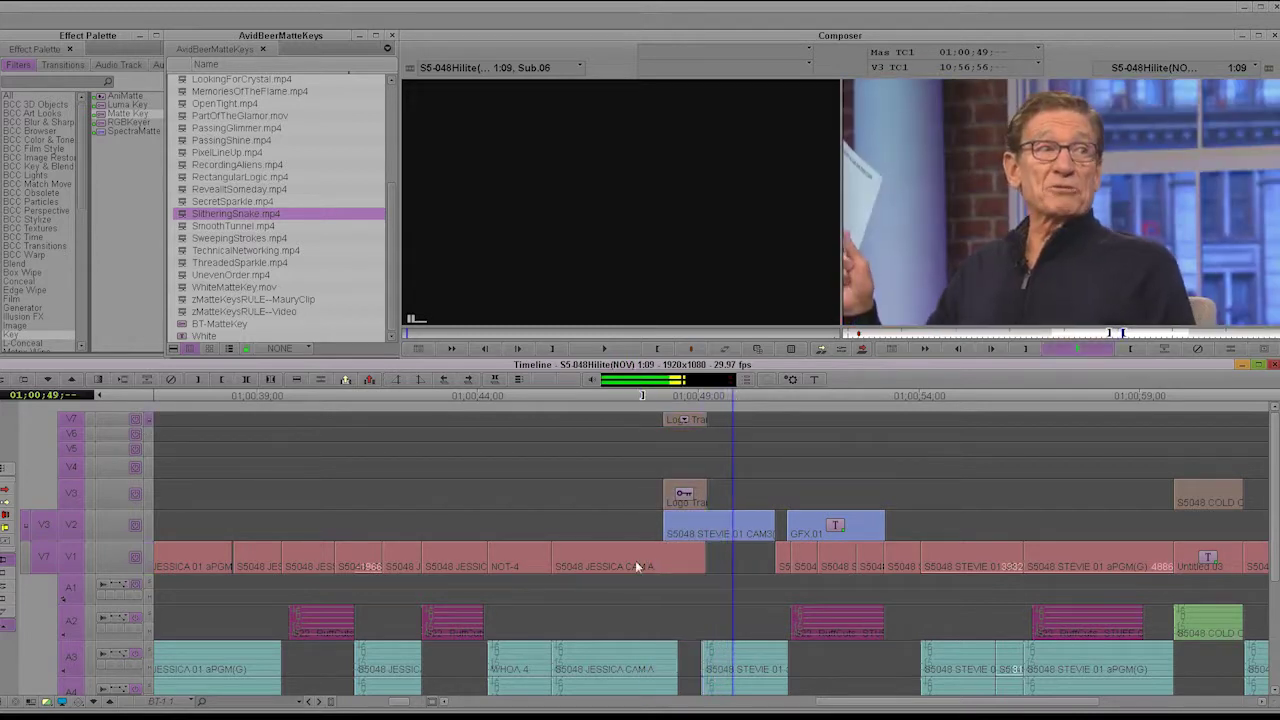
left_click(637, 562)
key("space")
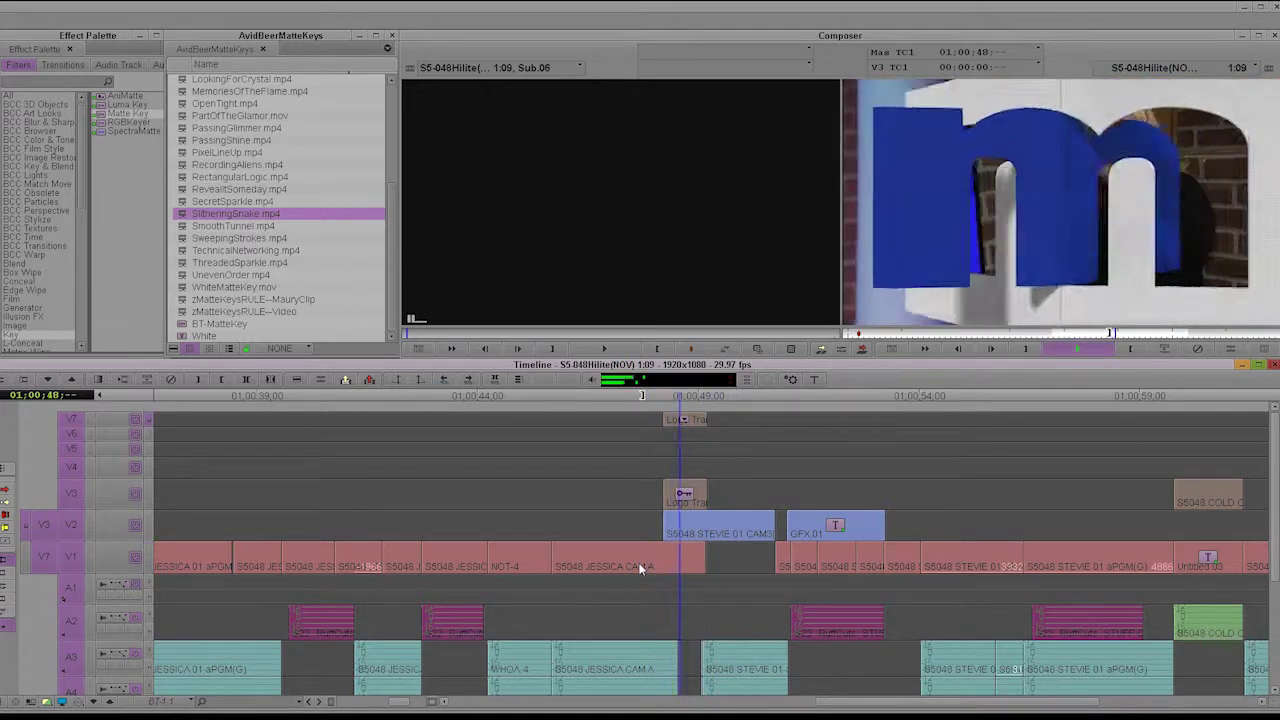
left_click(671, 559)
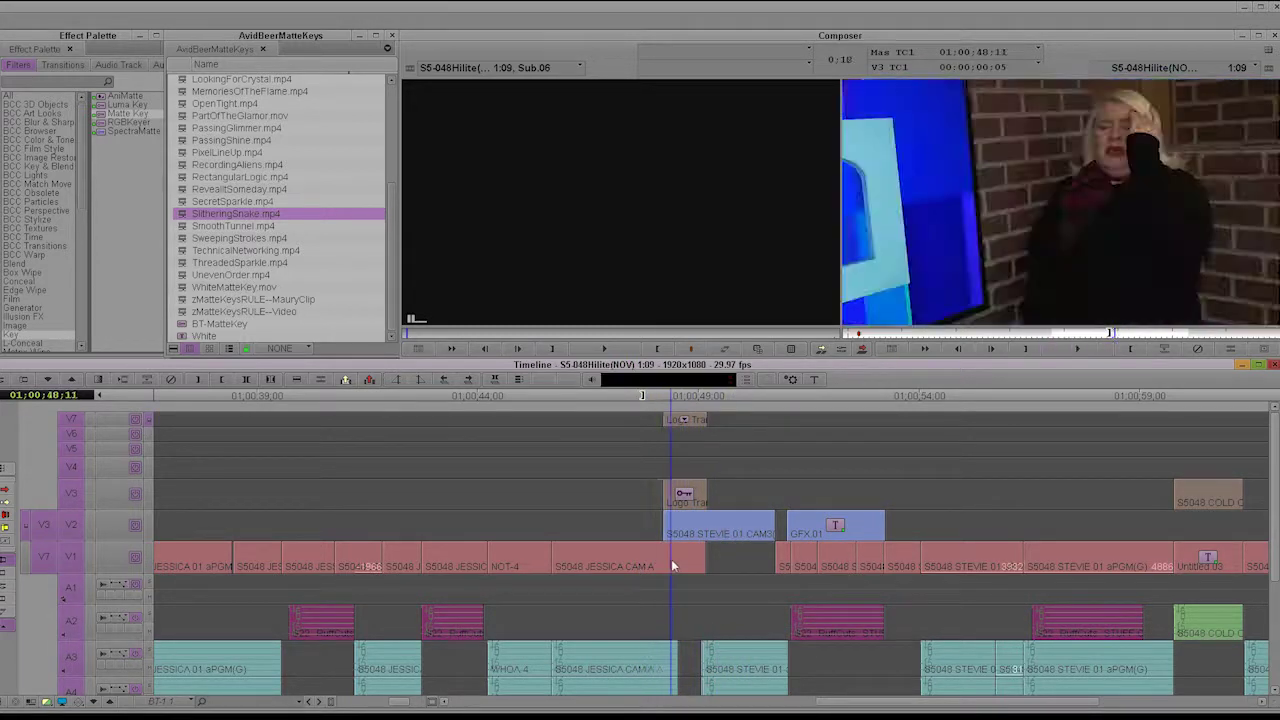
key("space")
mouse_move(680, 557)
left_mouse_down()
mouse_move(706, 541)
mouse_move(695, 543)
left_mouse_up()
Load the V3 matte clip Logo Transition 6 Matte.mov as the source and compare its frames with the transition at 01;00;48;27
key("ctrl+shift+a")
left_click(148, 494)
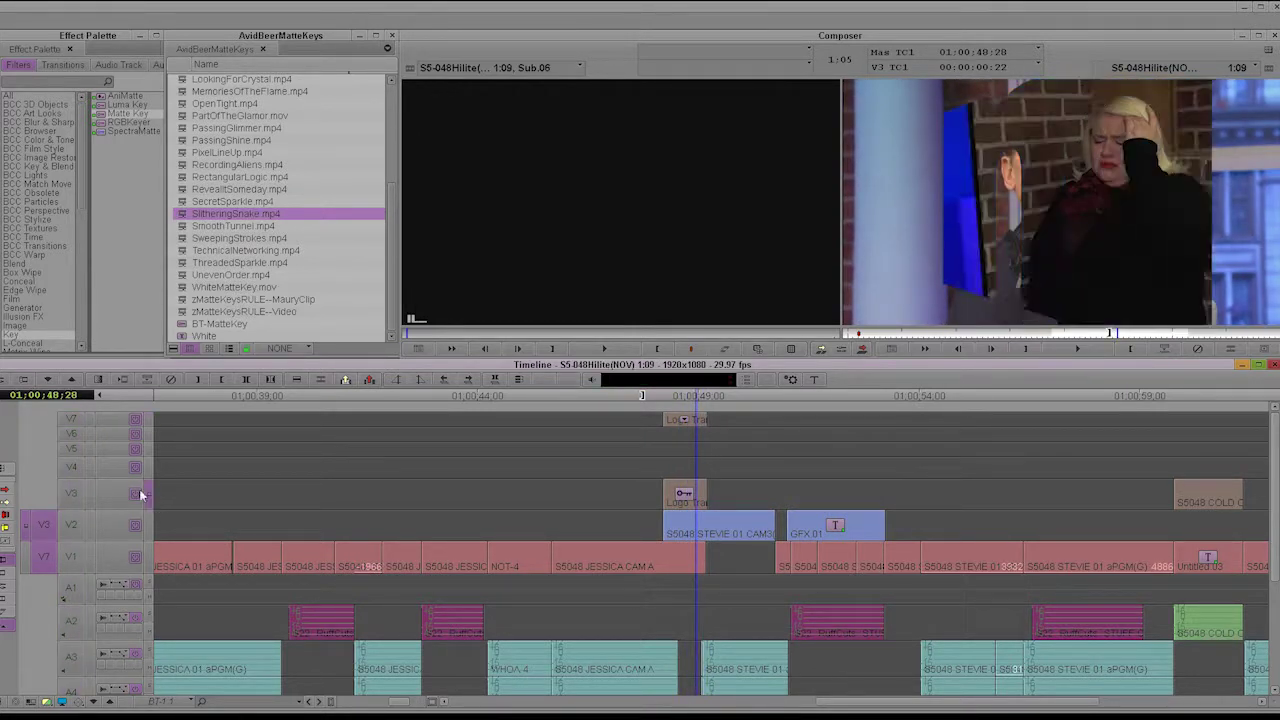
left_click(71, 493)
key("t")
left_click(666, 480, "ctrl")
key("n")
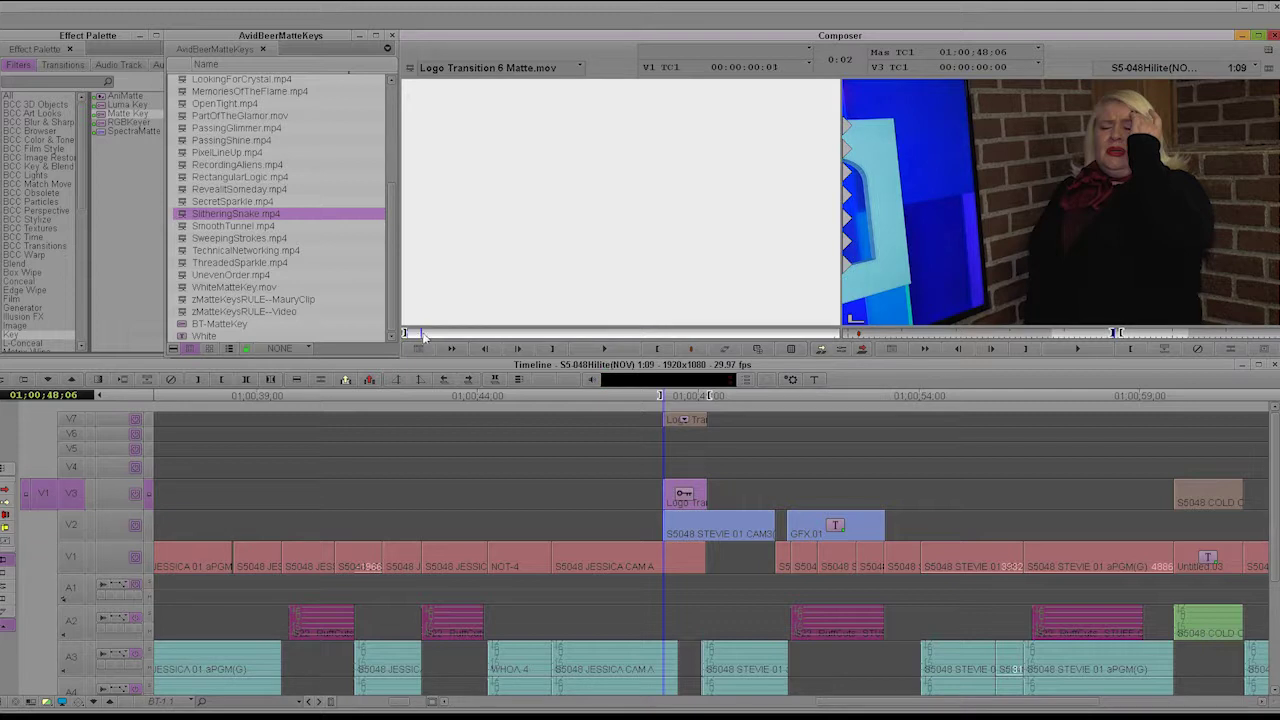
left_click_drag(474, 337, 778, 336)
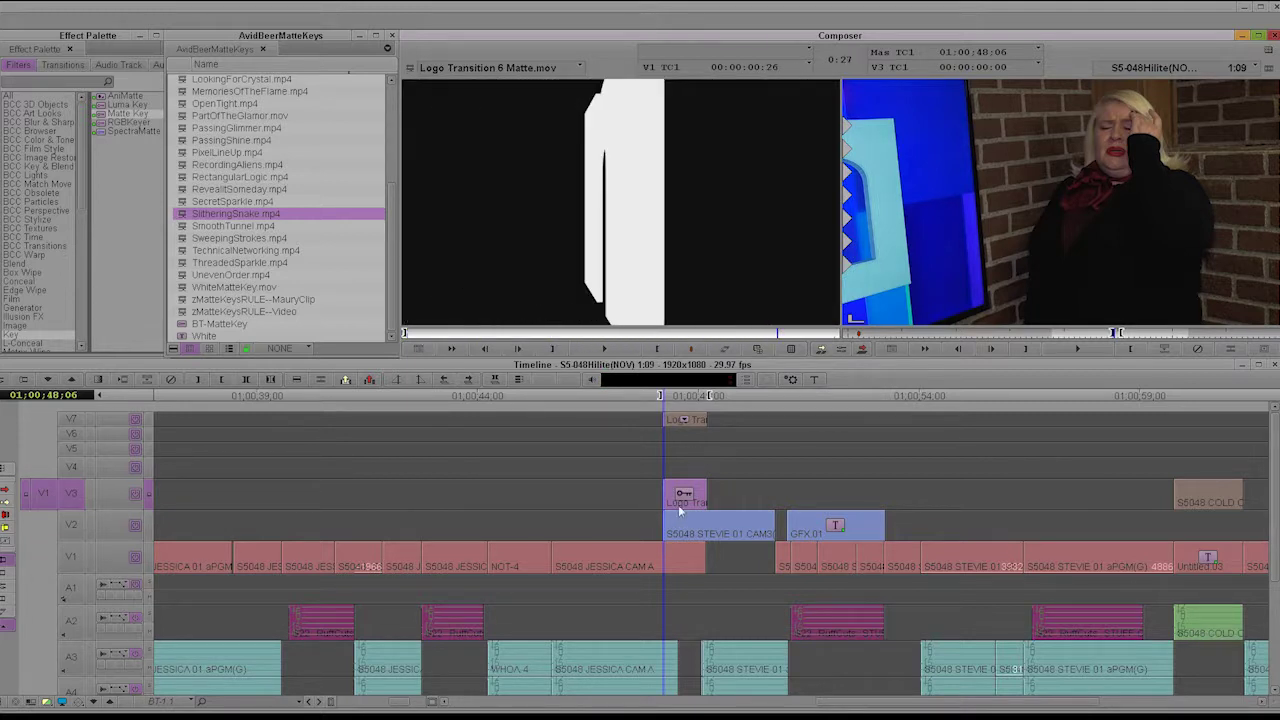
left_click(677, 522, "ctrl")
mouse_move(677, 527)
left_mouse_down()
mouse_move(709, 517)
mouse_move(695, 530)
left_mouse_up()
Open the MatteKeysRULE--AvidBeer sequence from the AvidBeerMatteKeys bin
left_click(64, 500)
left_click(235, 226)
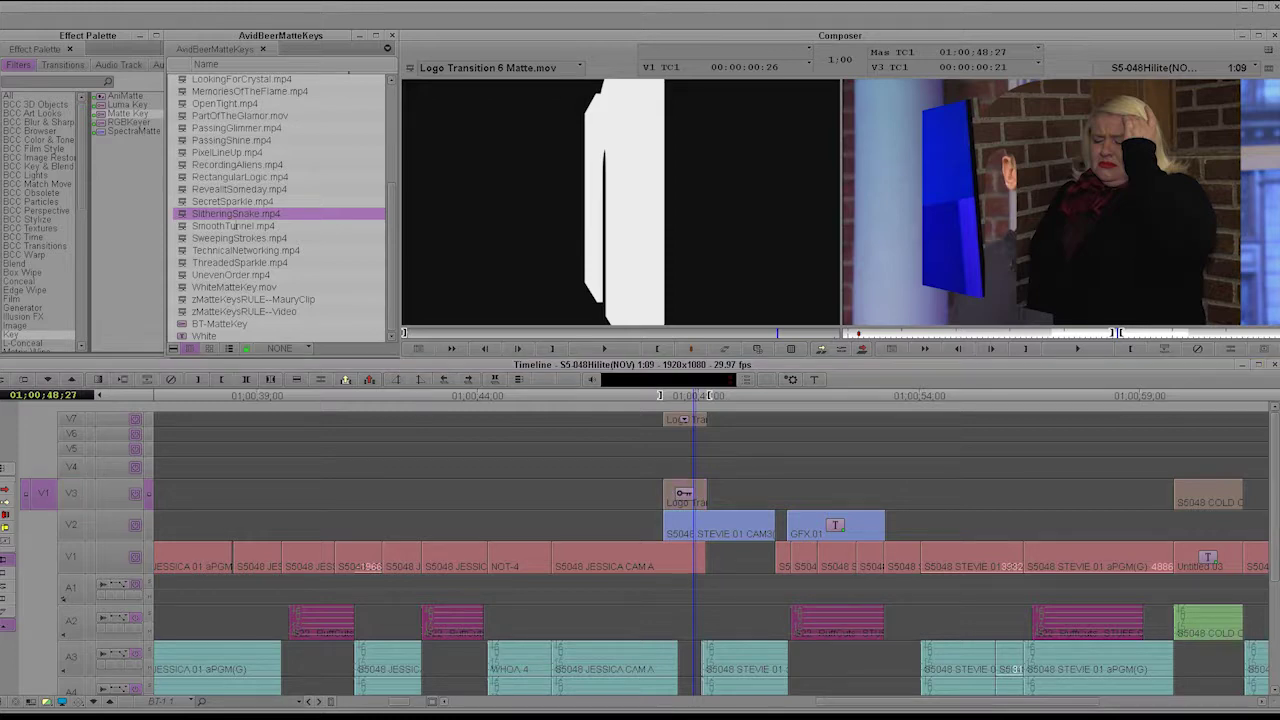
left_click_drag(392, 203, 396, 102)
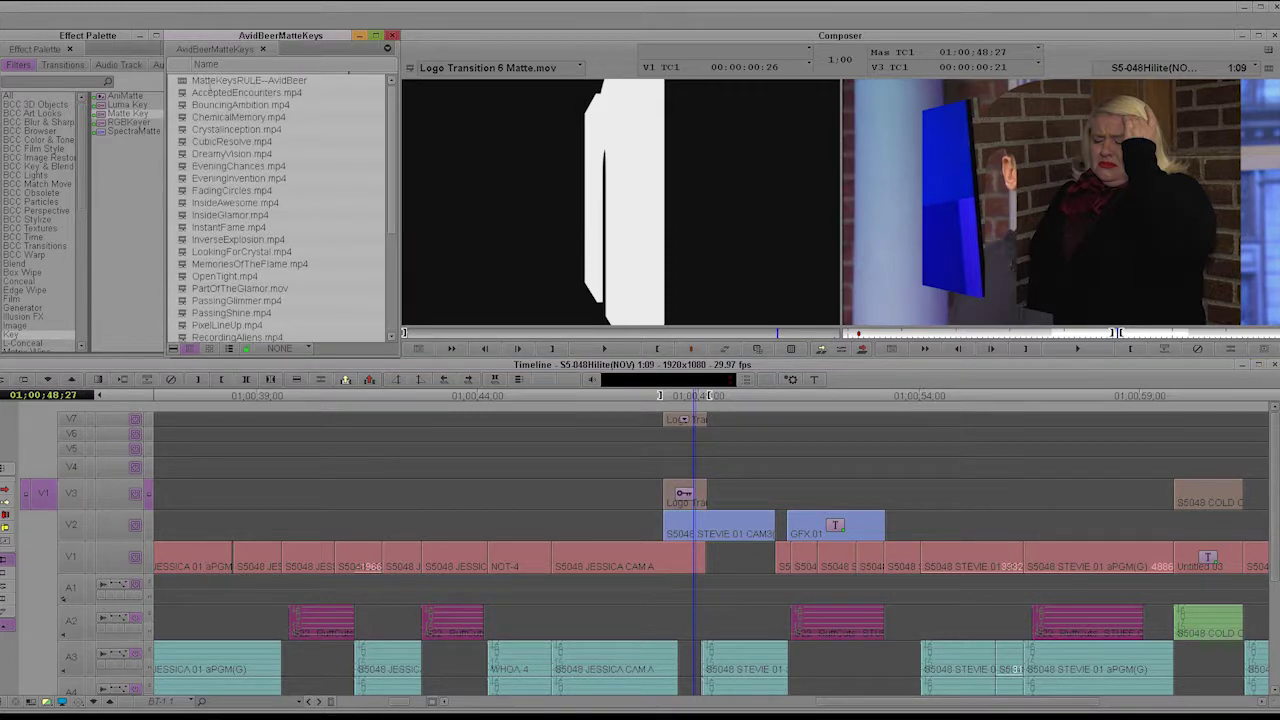
double_click(186, 79)
left_click(417, 467, "ctrl")
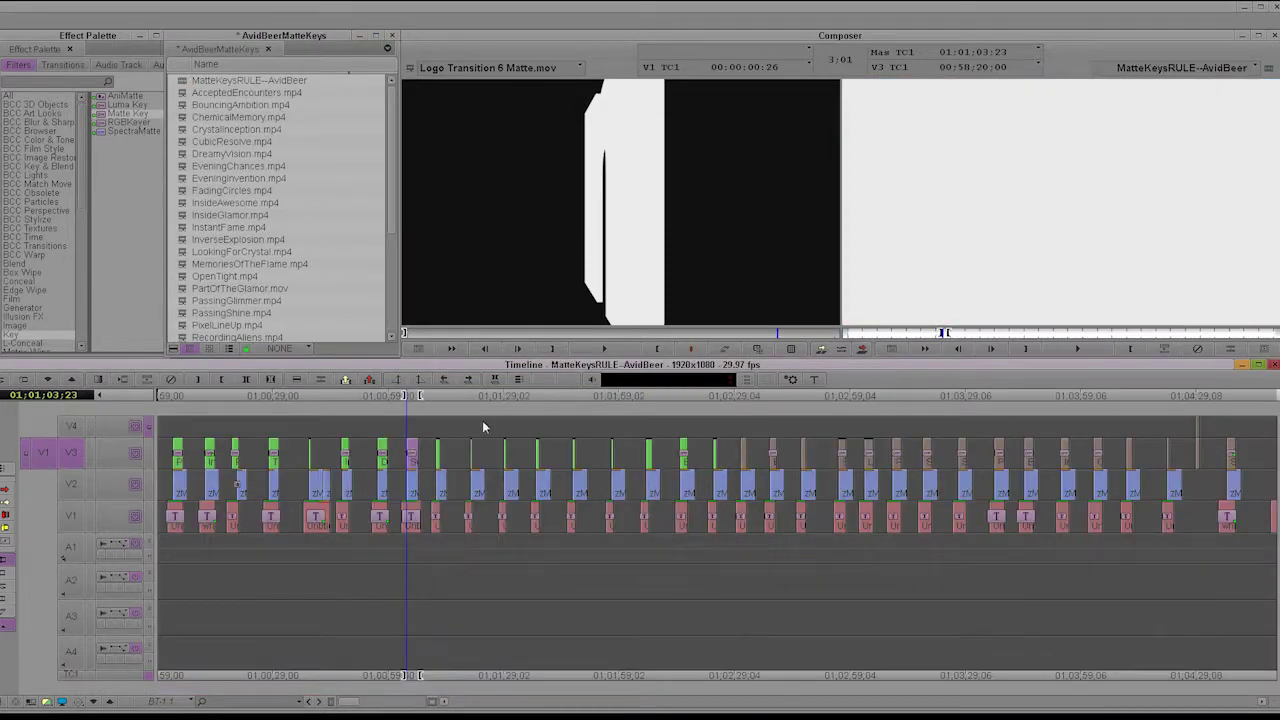
Load the SweepingStrokes.mp4 and FadingCircles.mp4 mattes as sources and scrub through each one
left_click(473, 381)
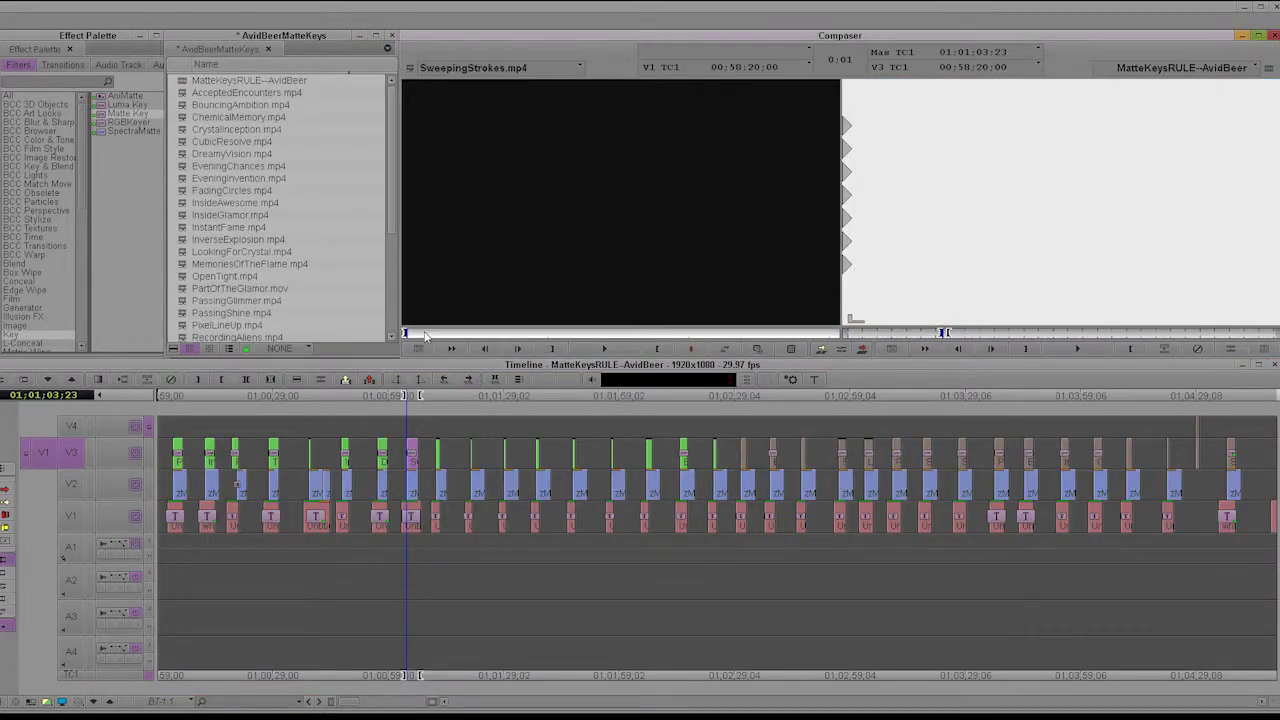
left_click_drag(435, 336, 469, 336)
double_click(185, 192)
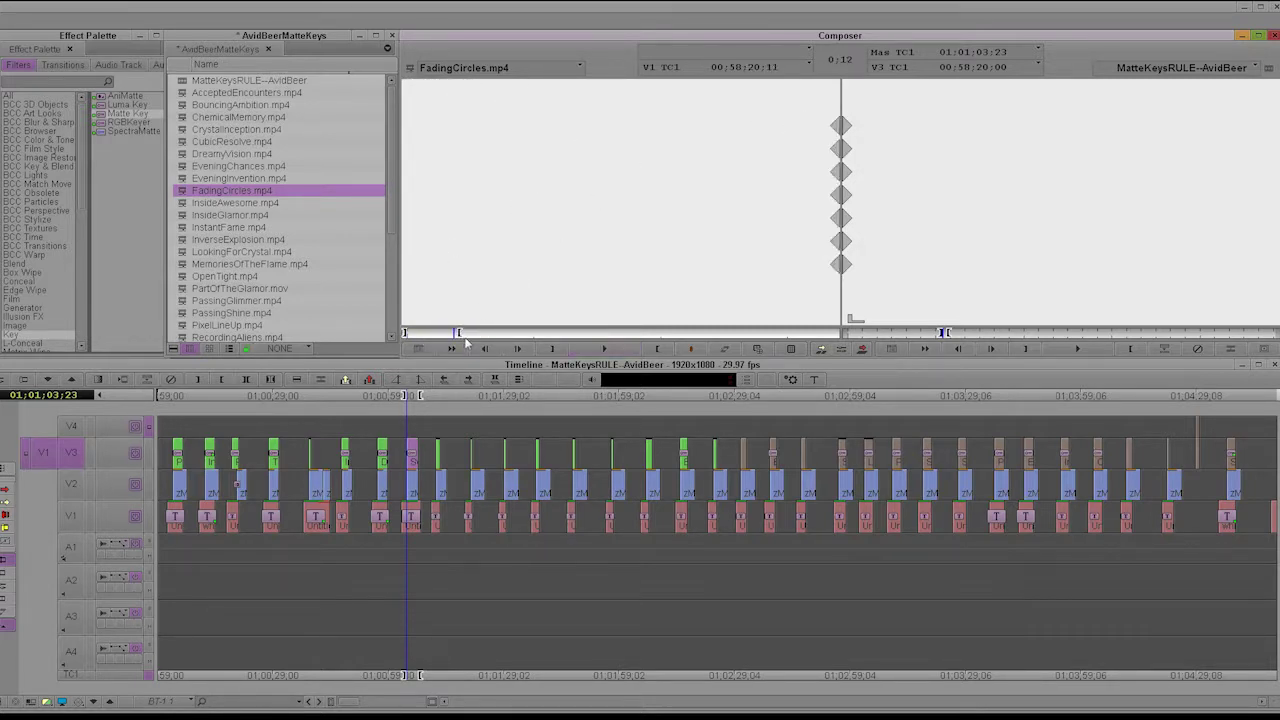
left_click_drag(473, 340, 767, 342)
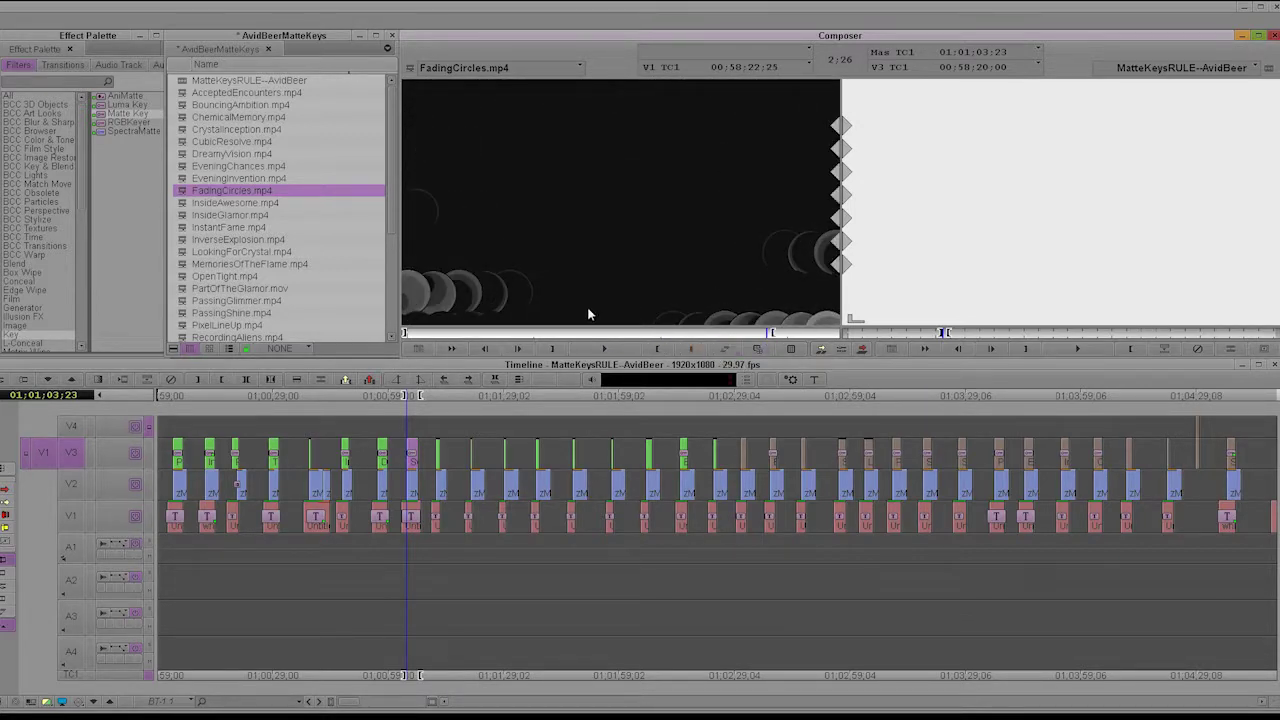
Remove the Matte Key from the InstantFame clip on V3 and overwrite a copy of it at 01;00;39;17
left_click(310, 473)
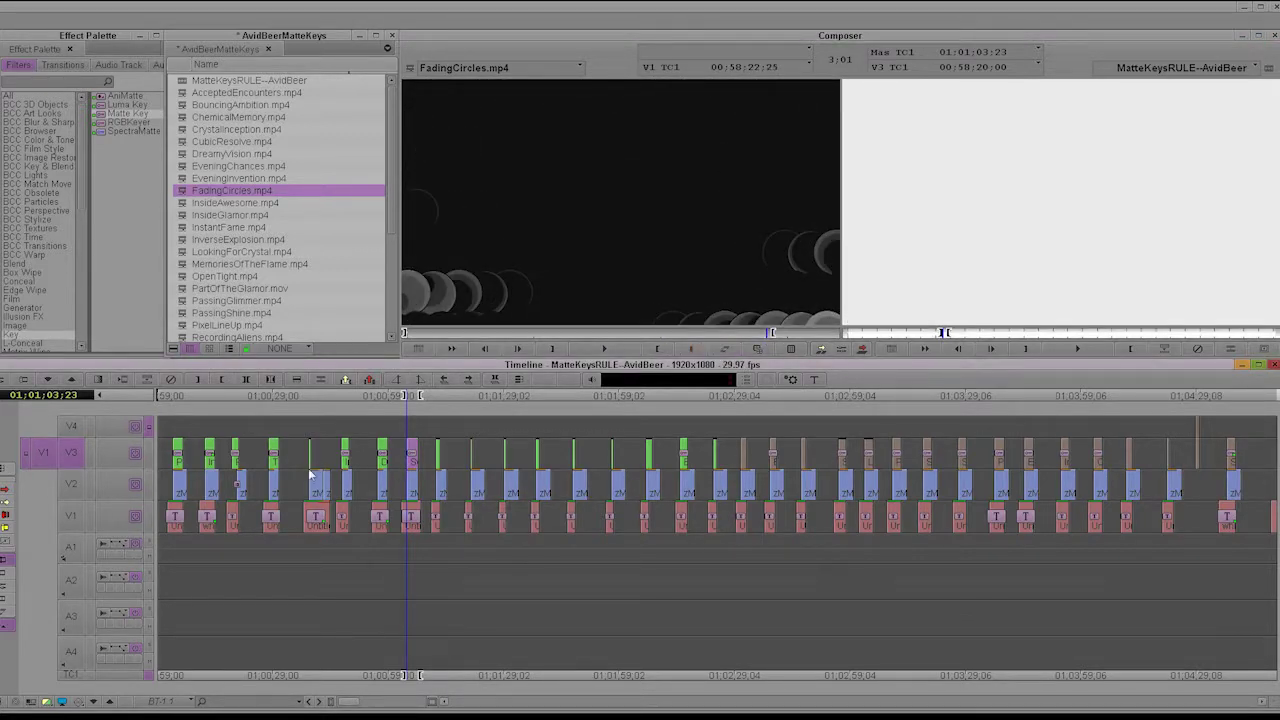
left_click_drag(357, 702, 417, 702)
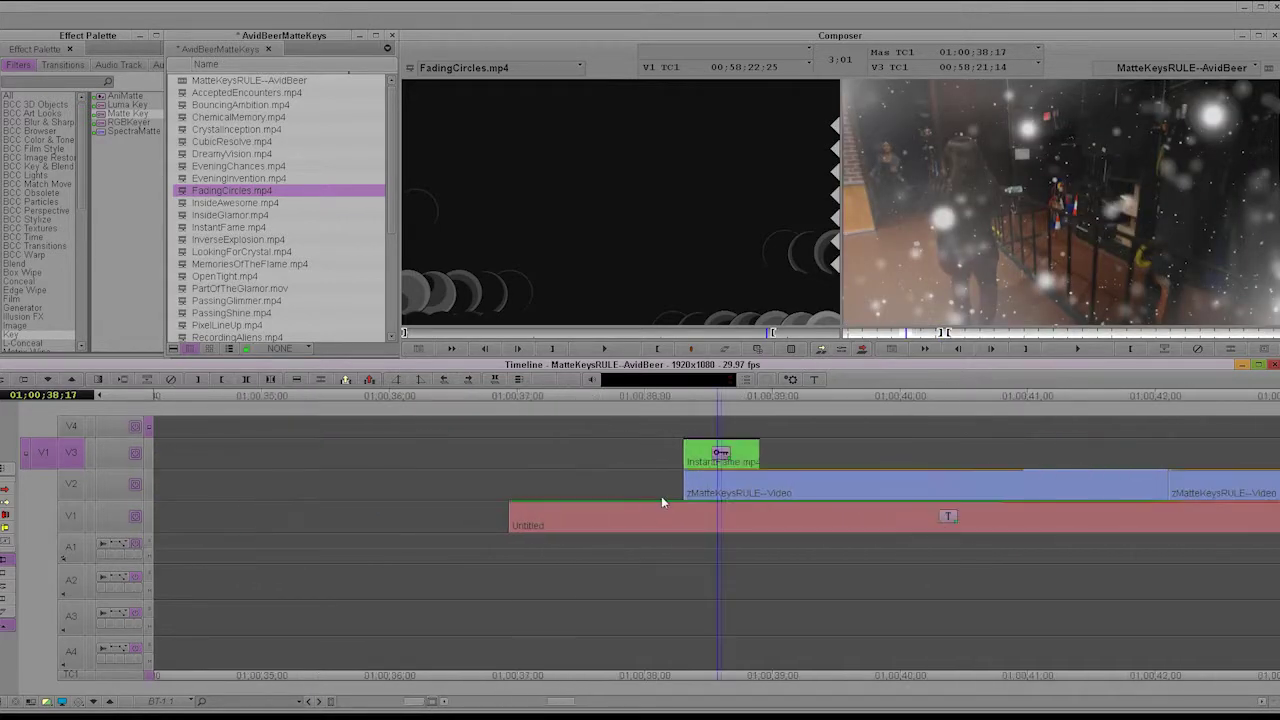
key("t")
key("alt+c")
left_click(846, 480)
key("i")
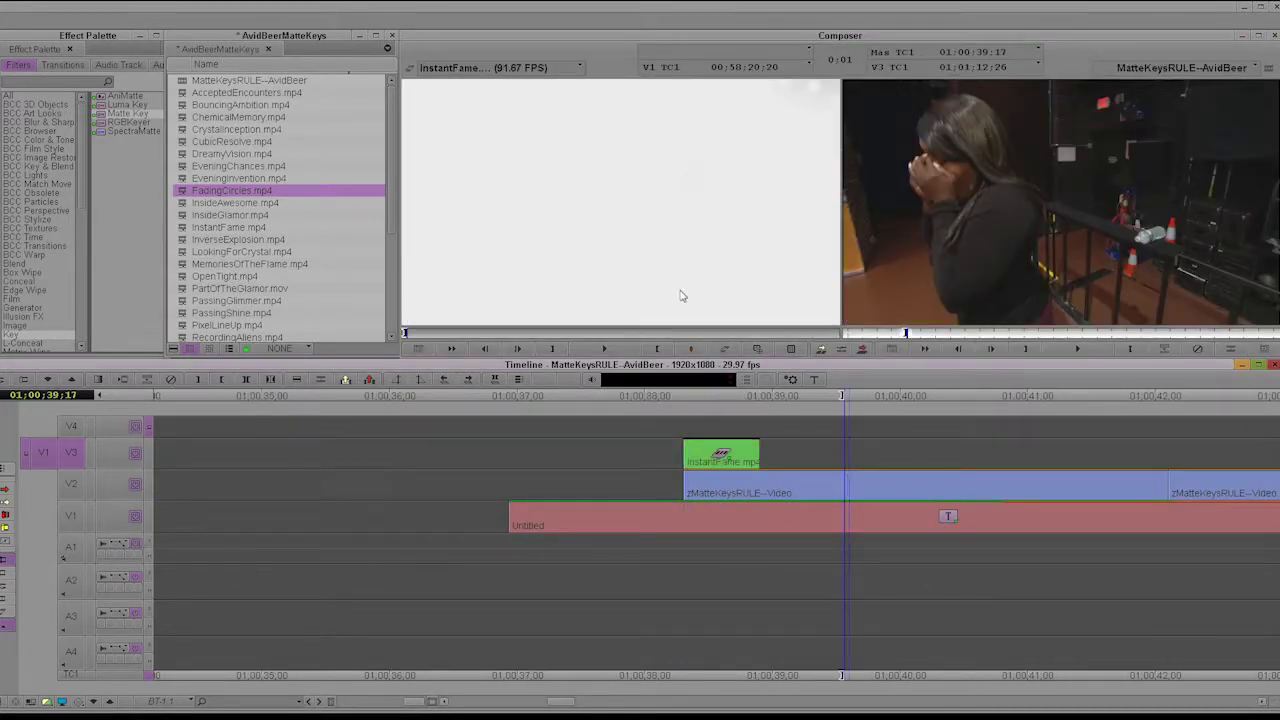
key("b")
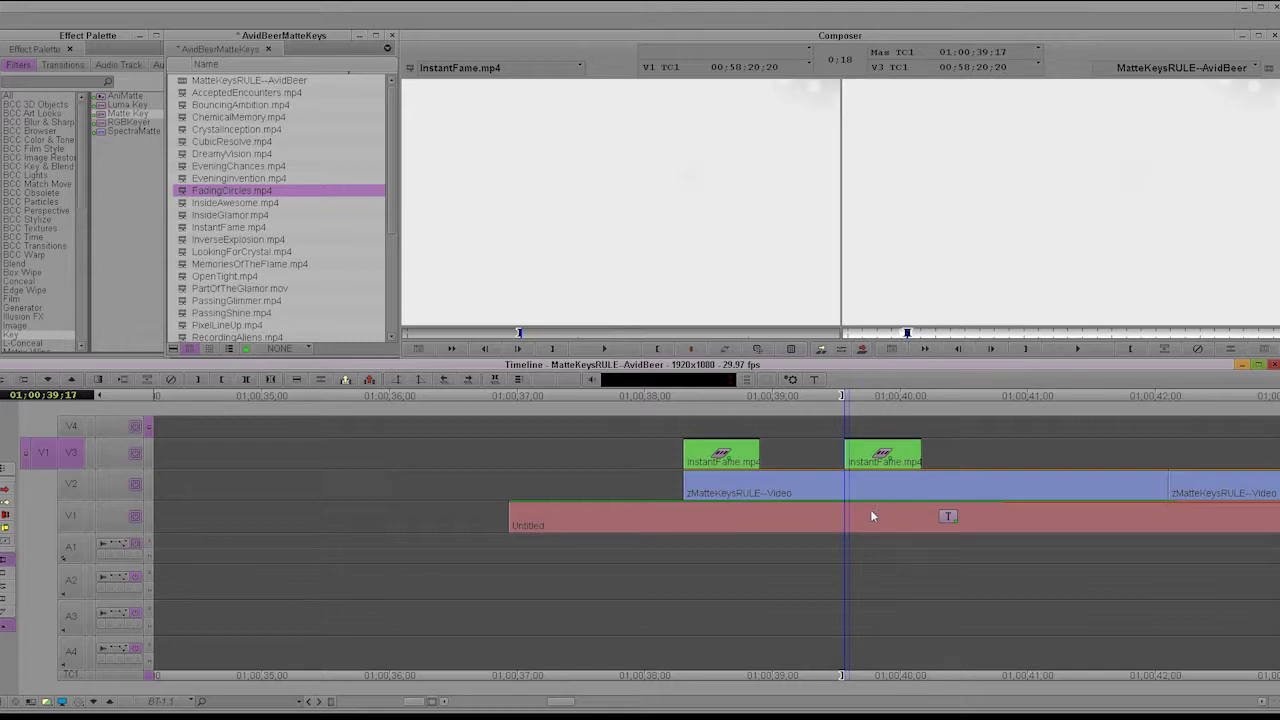
Replace the InstantFame copy at 01;00;39;17 on V3 with the original full-speed InstantFame.mp4
key("o")
key("b")
left_click(909, 508)
mouse_move(848, 492)
left_mouse_down()
mouse_move(1024, 497)
mouse_move(849, 490)
left_mouse_up()
left_click(620, 340)
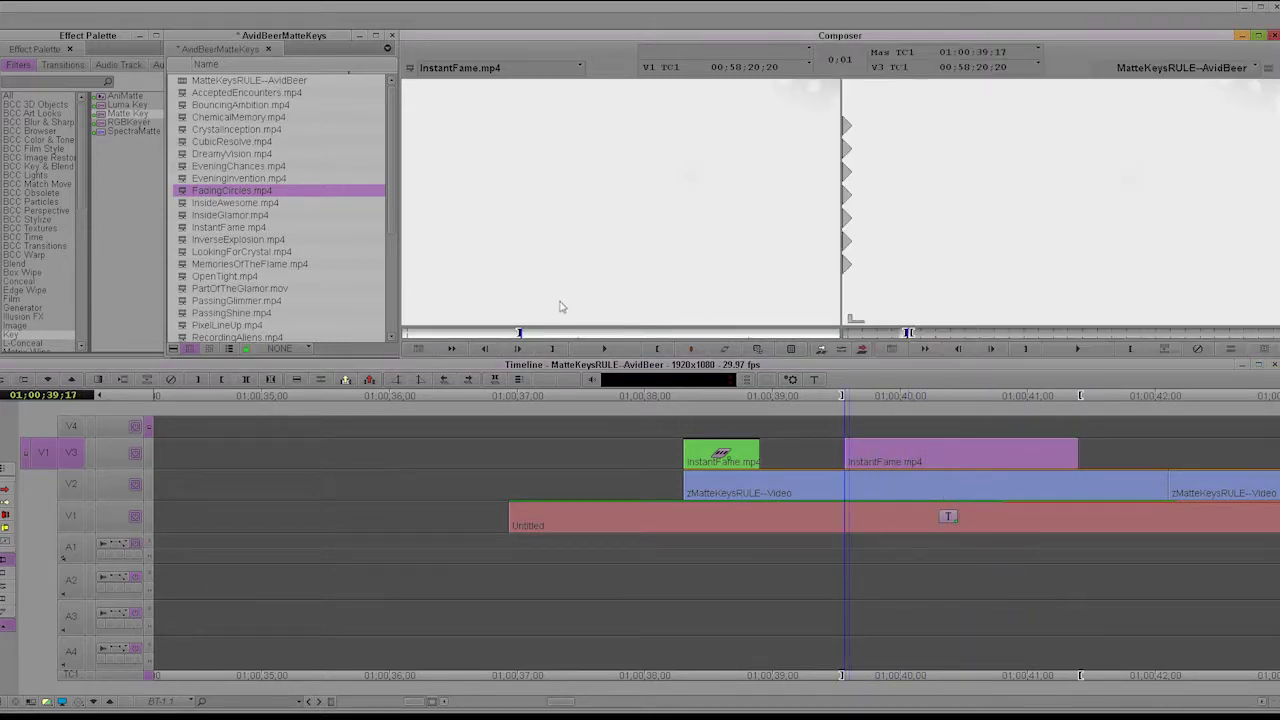
Create and render a 200% speed motion effect of InstantFame.mp4 ending at 00;58;22;12 and place it over the earlier V3 matte
left_click_drag(590, 336, 819, 341)
key("o")
left_click(725, 350)
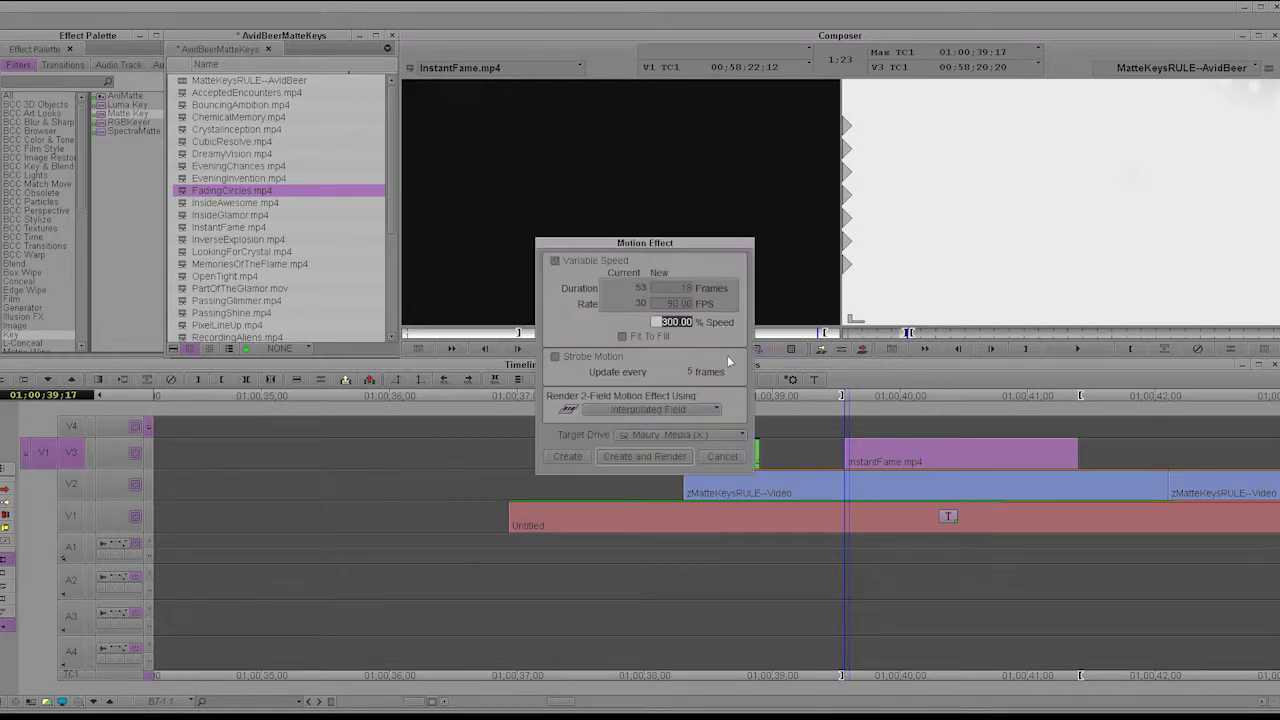
type("2")
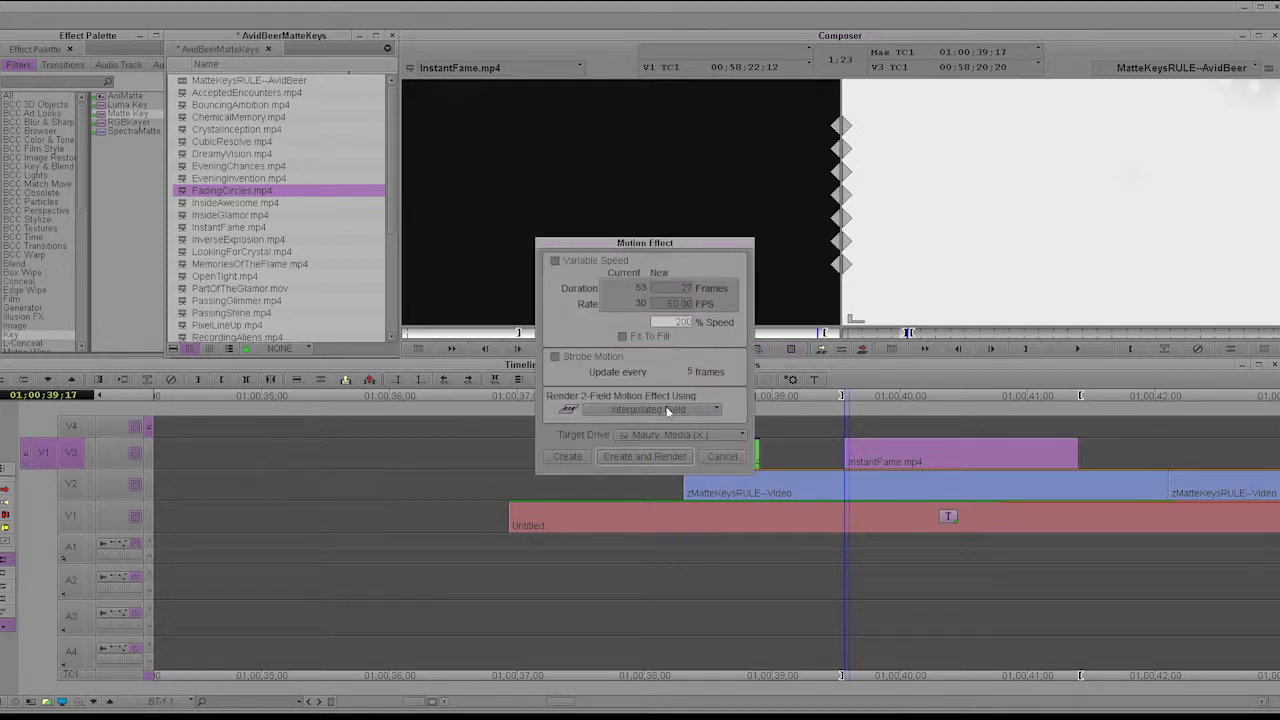
left_click(643, 456)
left_click(643, 458)
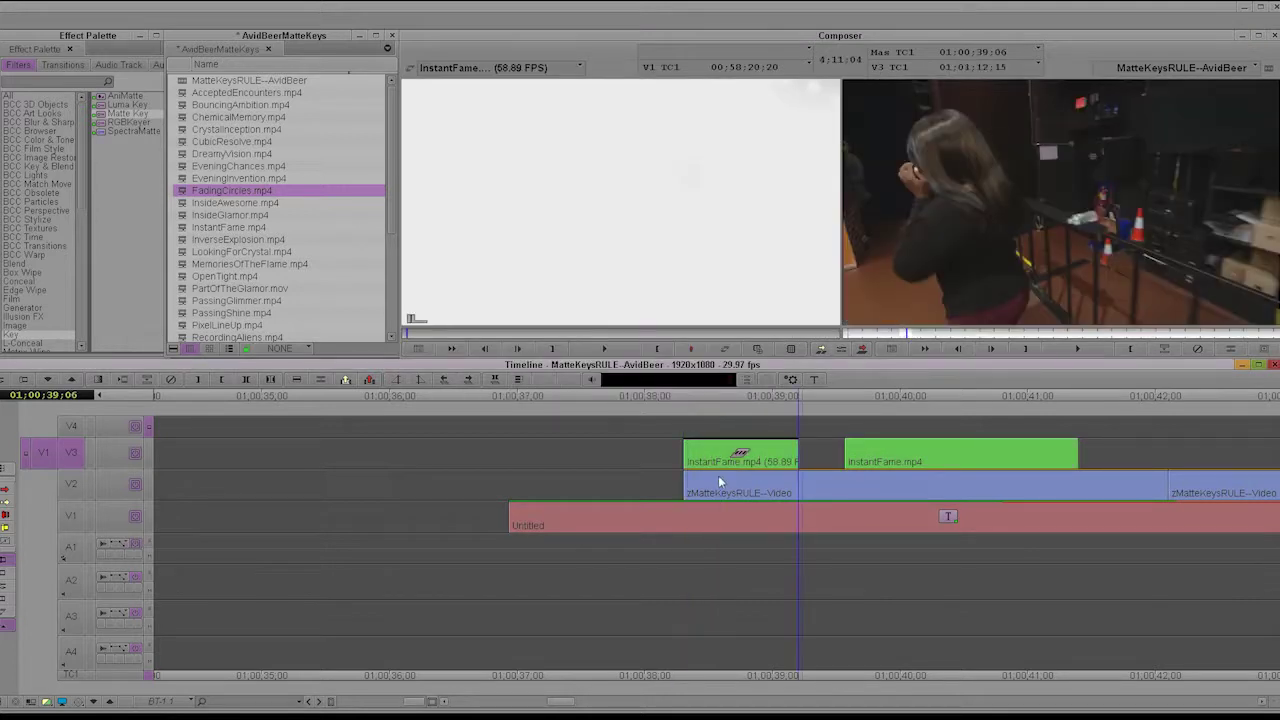
Lift the full-speed InstantFame copy from V3 and apply Matte Key to the retimed InstantFame clip
left_click(851, 462)
left_click(100, 116)
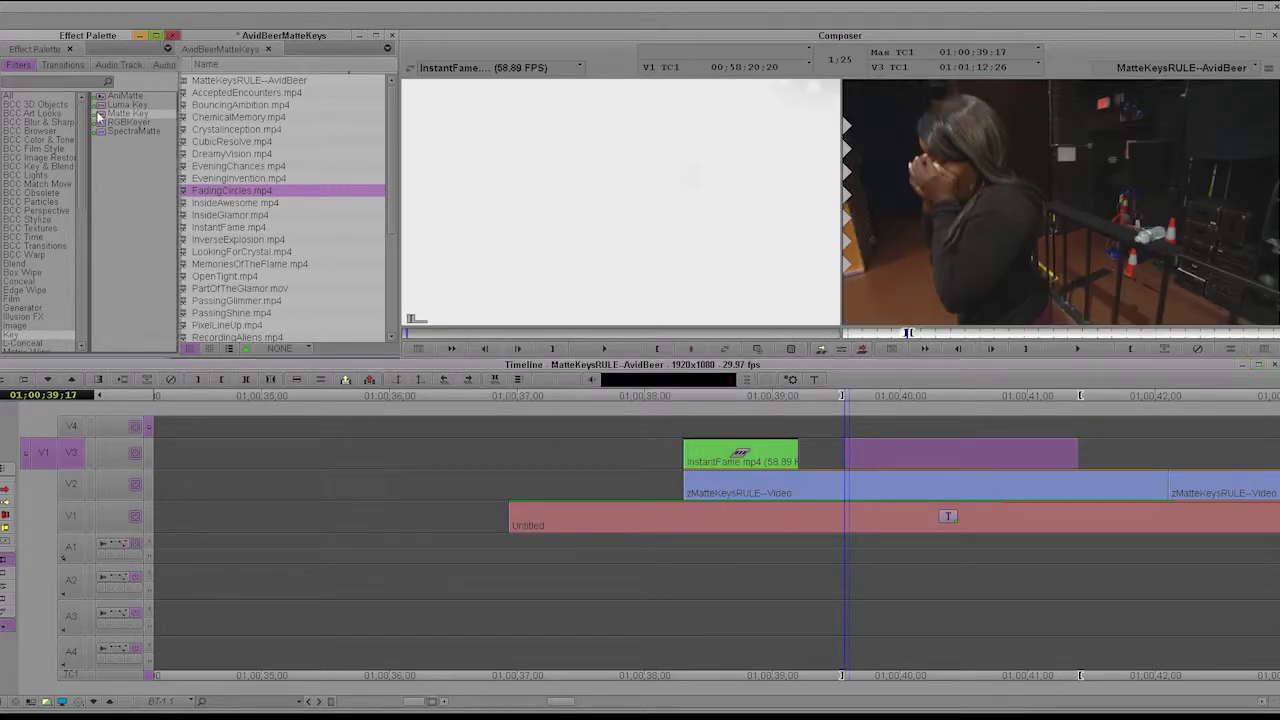
left_click_drag(647, 345, 740, 455)
left_click(700, 499)
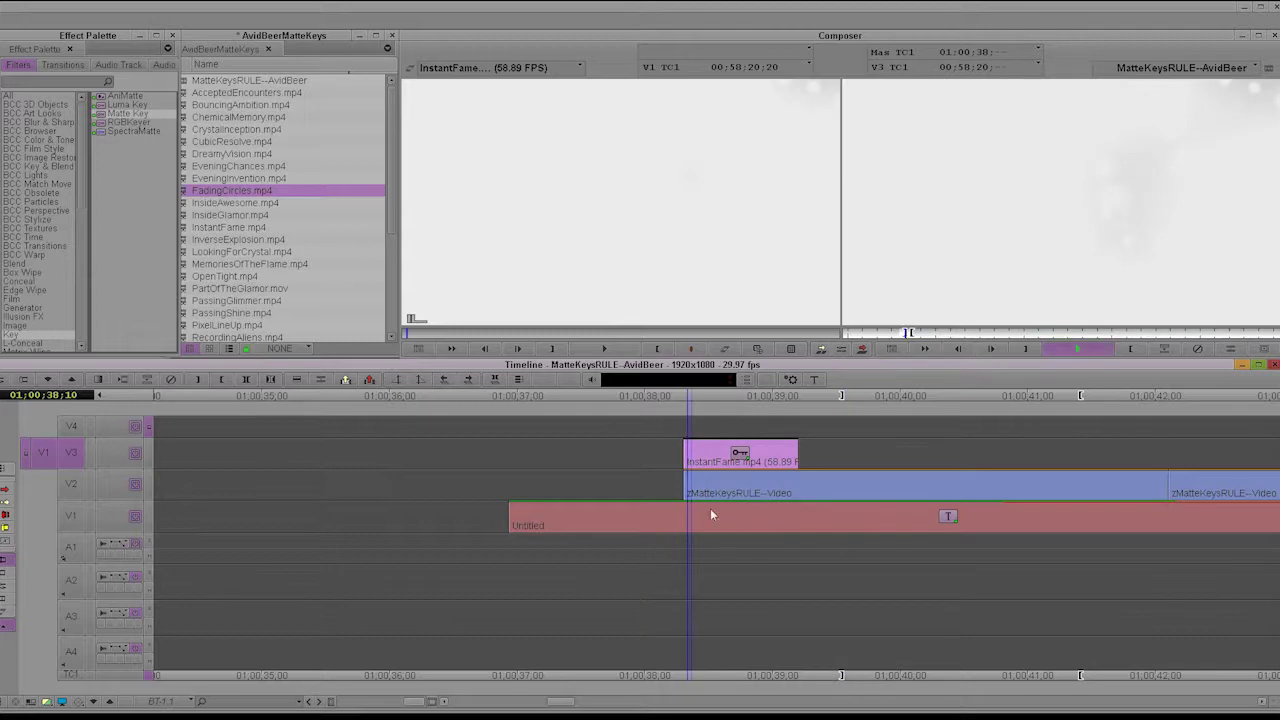
left_click(750, 580)
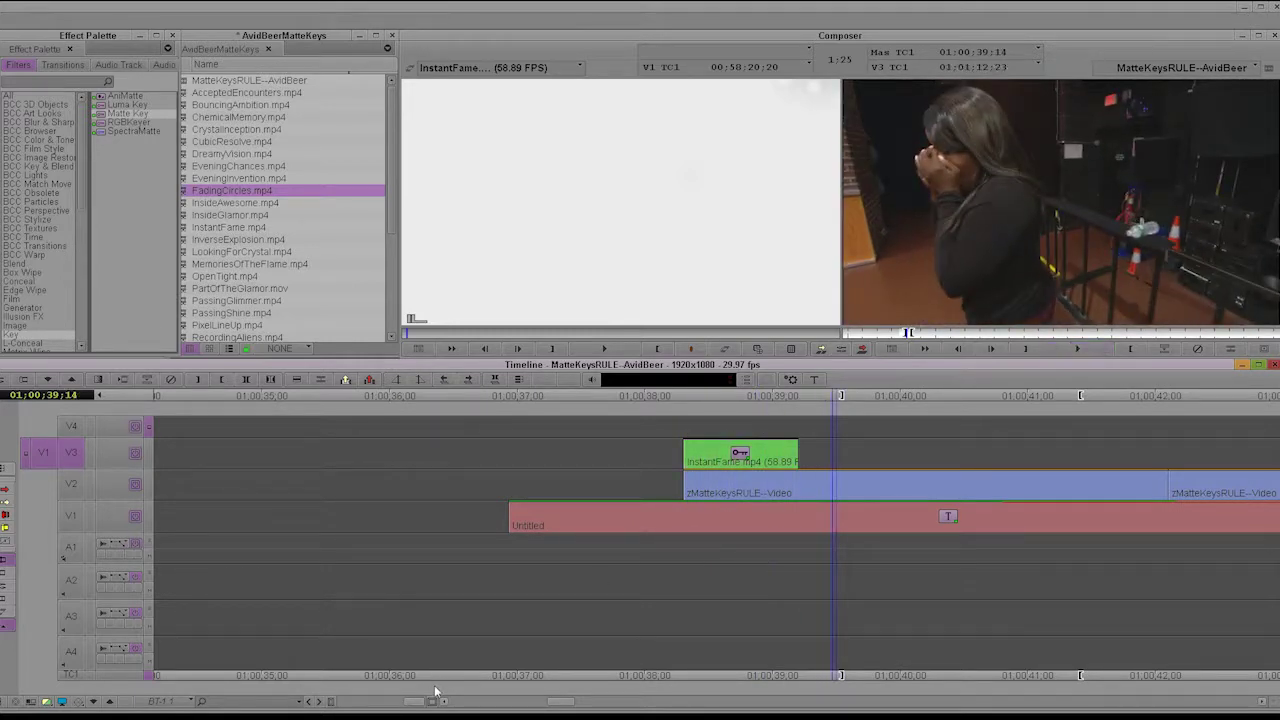
Review the remaining Matte Key examples along the sequence, ending at 01;04;43;03
left_click_drag(415, 702, 370, 700)
left_click(428, 512)
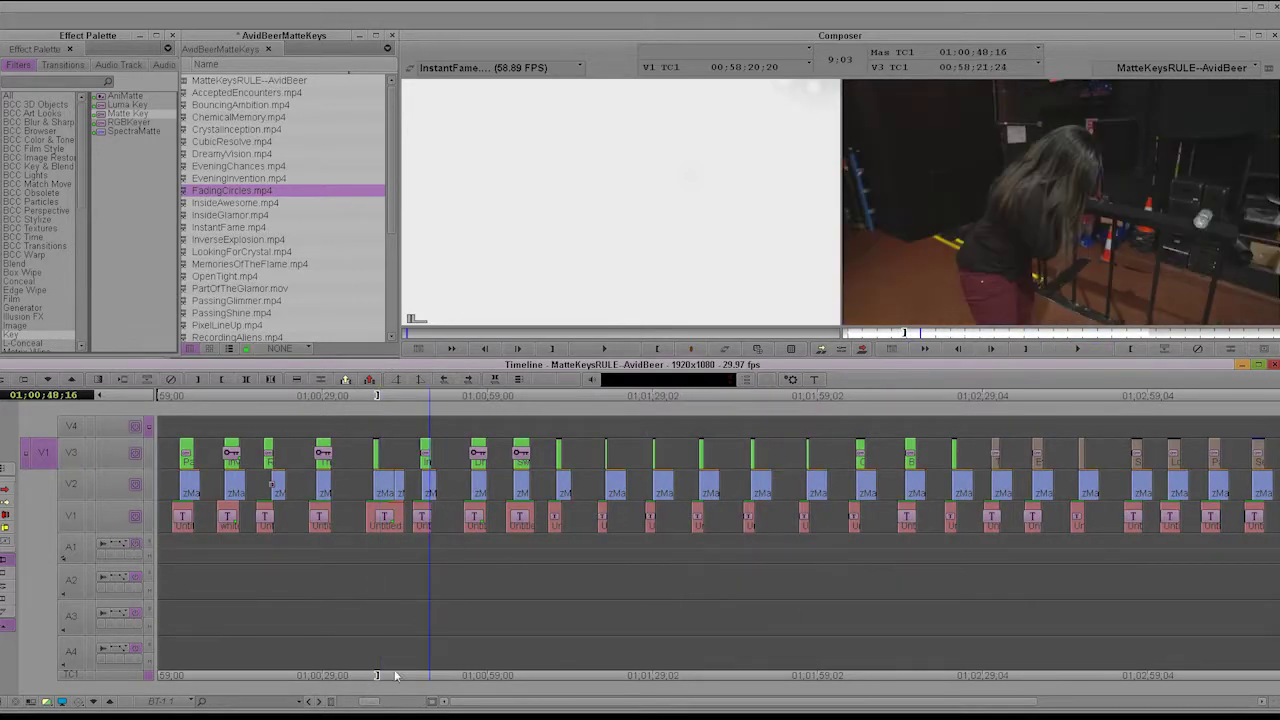
left_click_drag(362, 706, 344, 705)
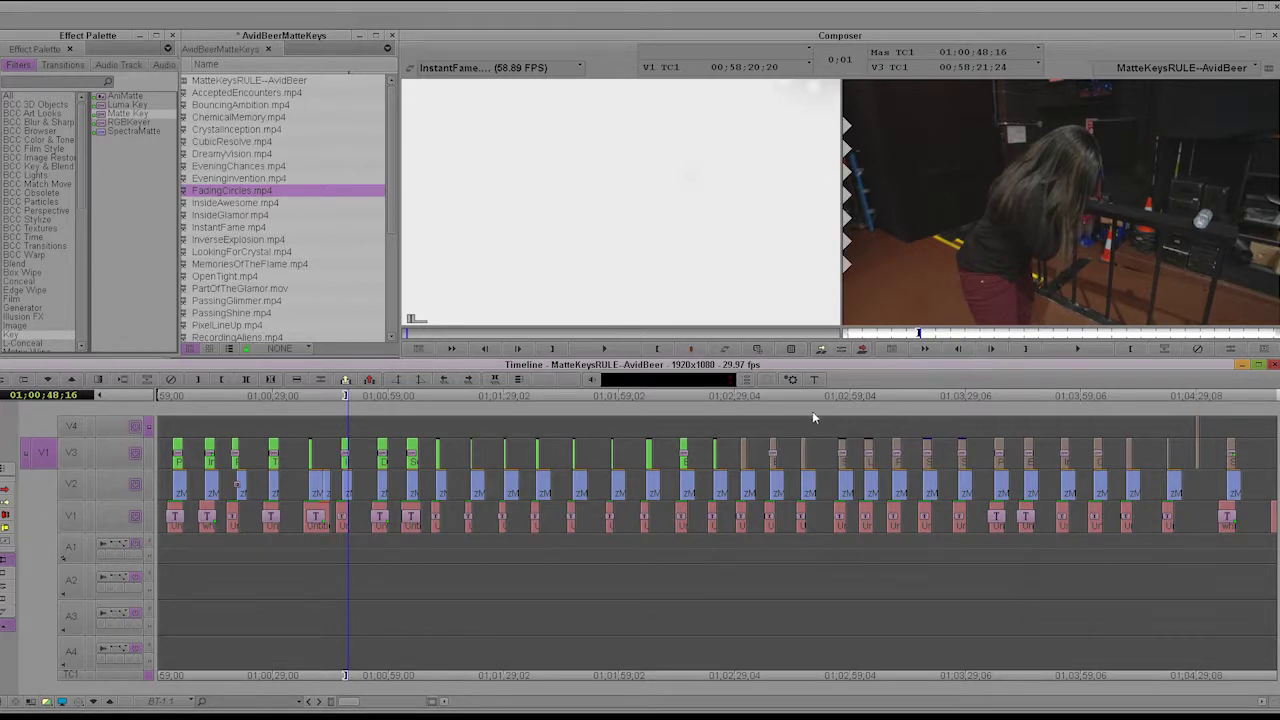
left_click(1078, 512)
left_click(1104, 494)
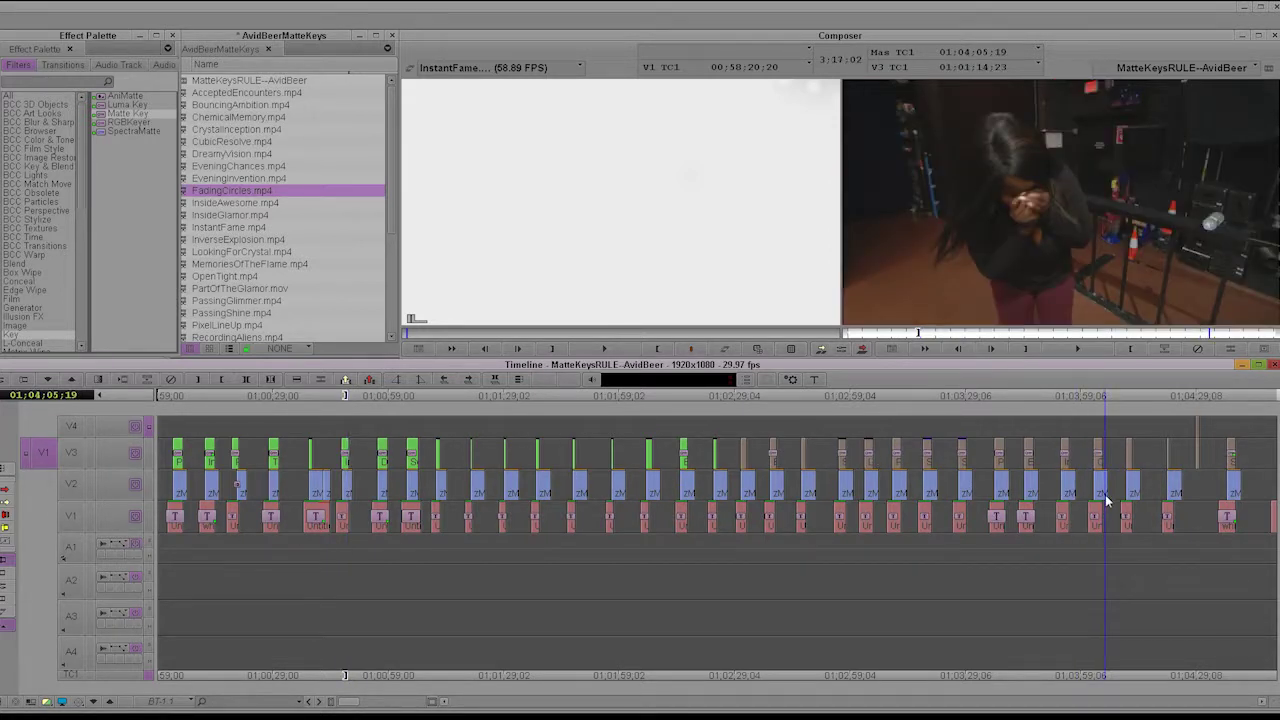
left_click(1136, 493)
left_click(1165, 490)
left_click(1194, 489)
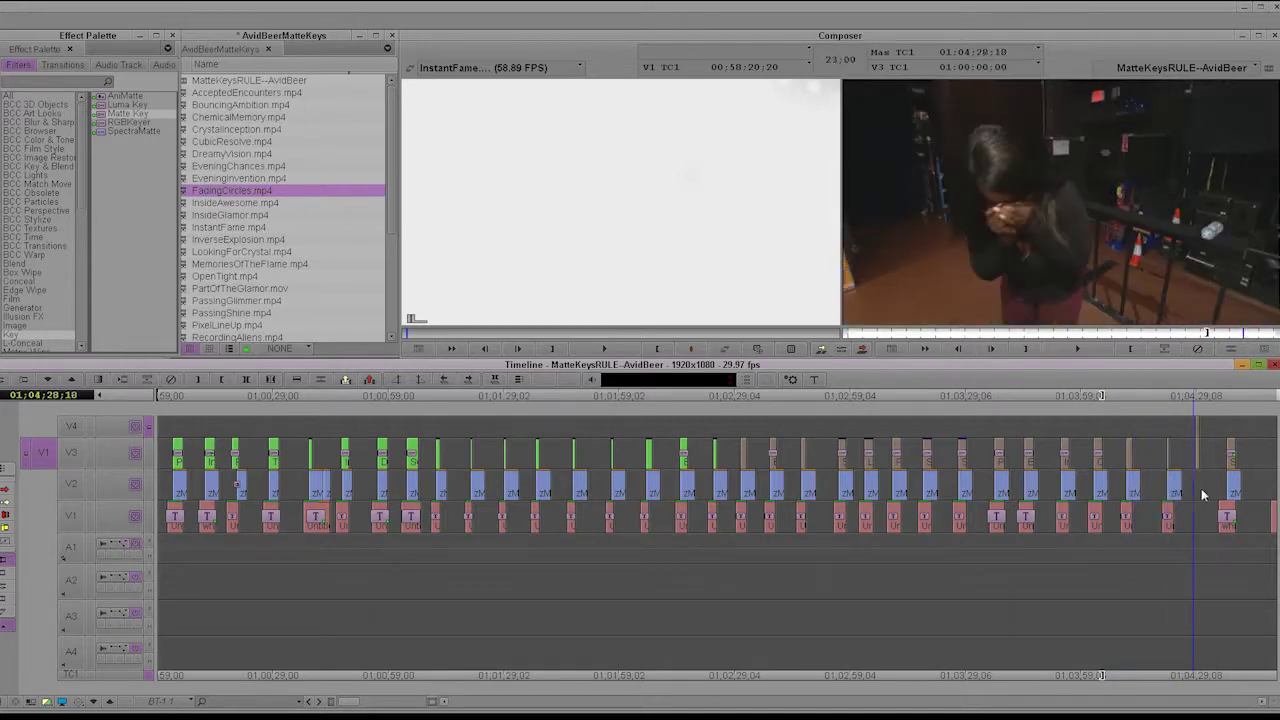
left_click(1233, 488)
left_click(1248, 486)
left_click(1249, 486)
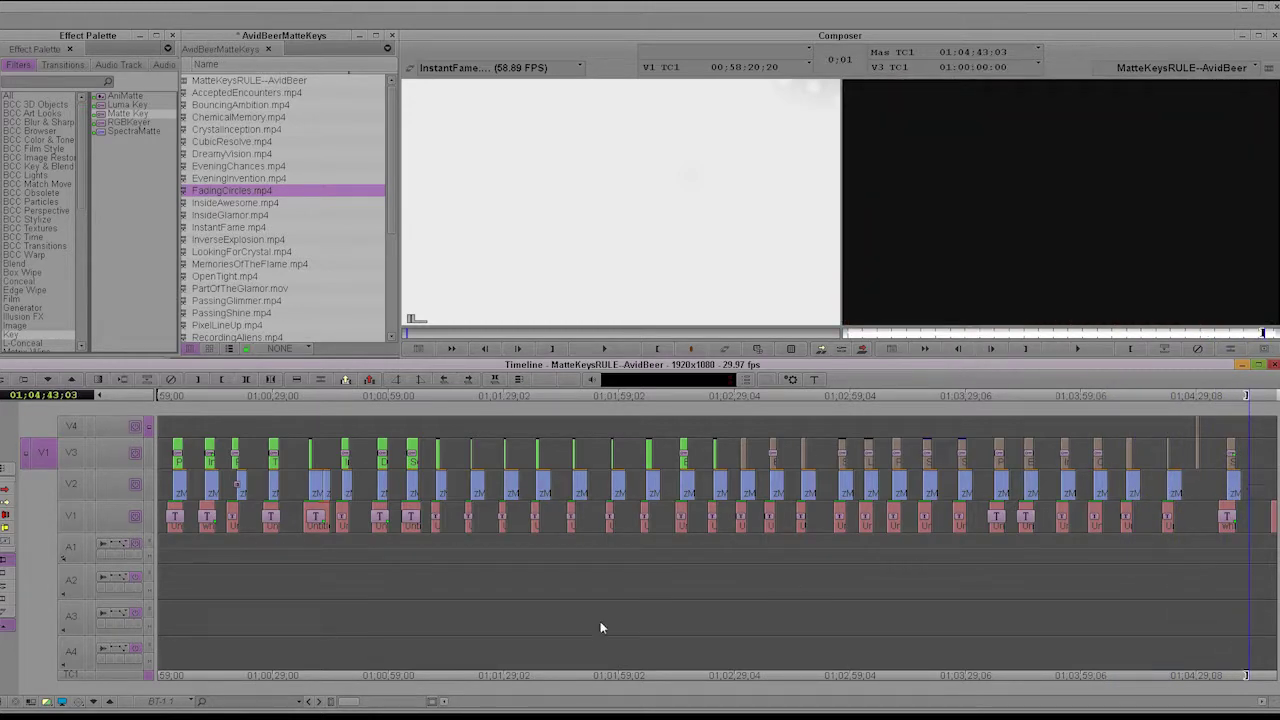
Enable tracks V1, V2 and V3 and park at 01;04;44;17 in the gap before the last title clip
left_click_drag(352, 710, 407, 701)
left_click(72, 515)
left_click(71, 485)
left_click(72, 456)
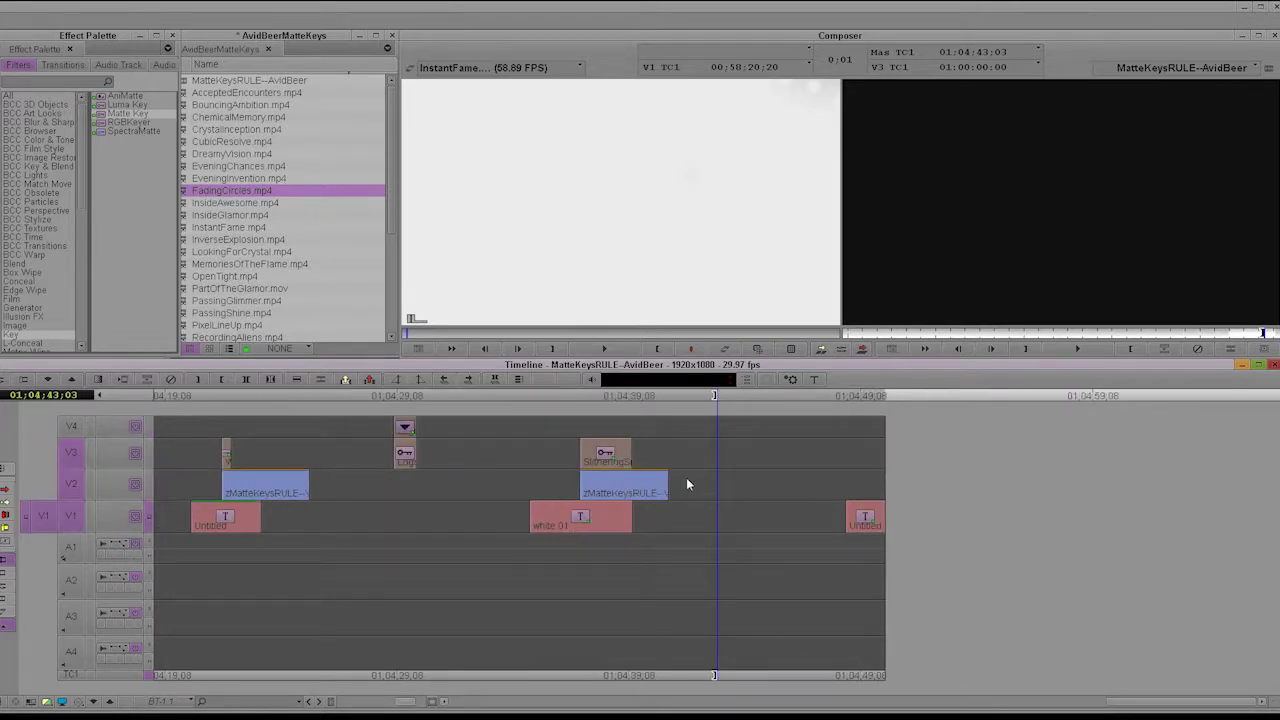
left_click(752, 499)
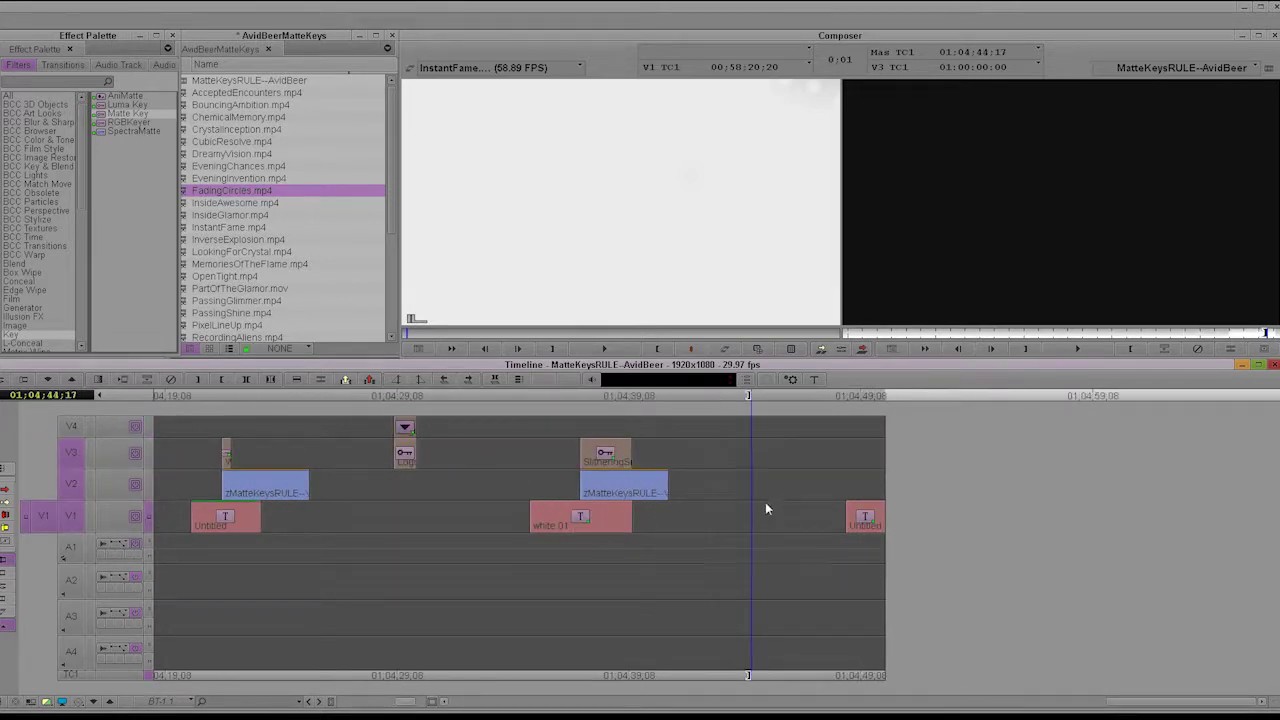
Check a later frame of the retimed InstantFame source and the SlitheringSnake example around 01;04;37;10
left_click(650, 333)
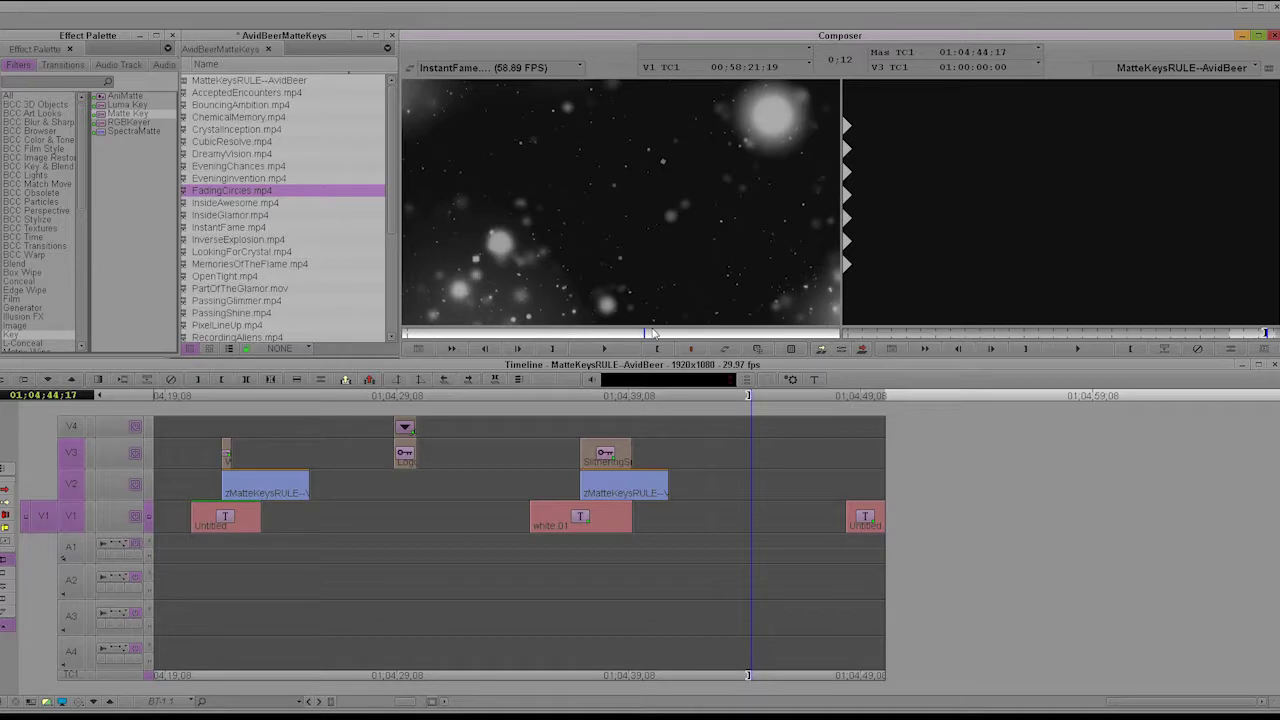
left_click(604, 482)
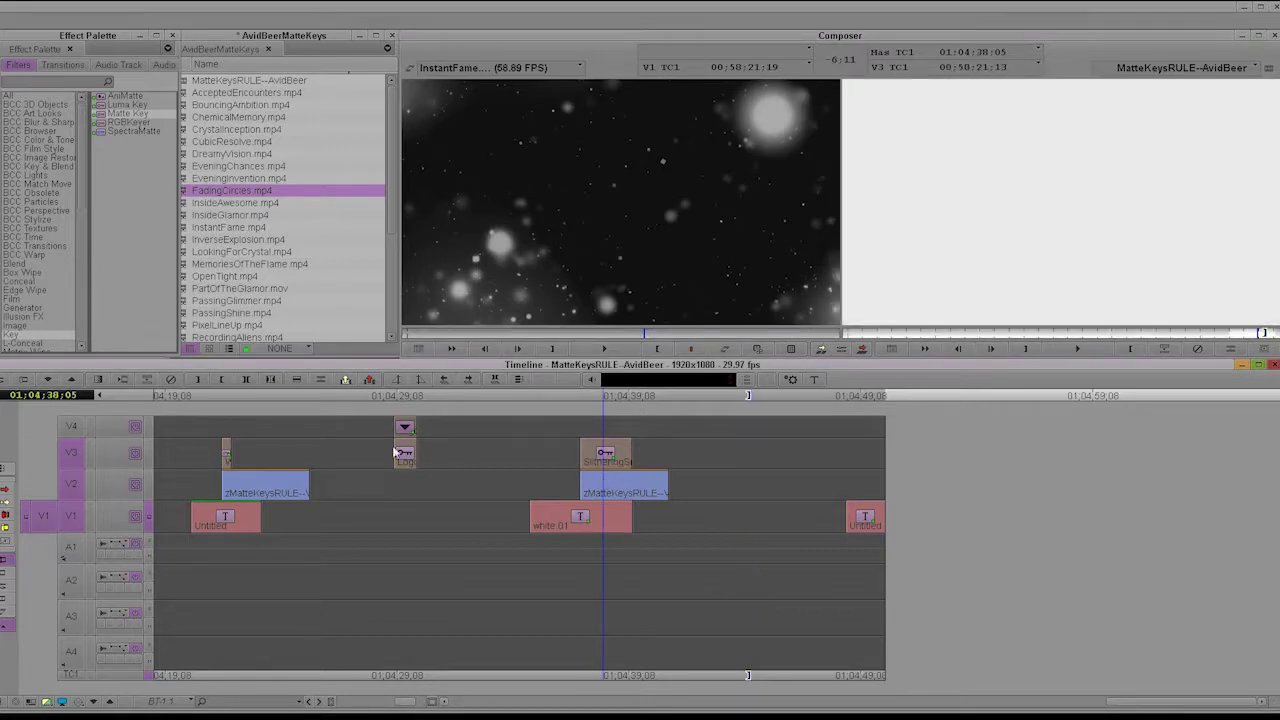
left_click_drag(392, 222, 396, 325)
left_click(586, 466)
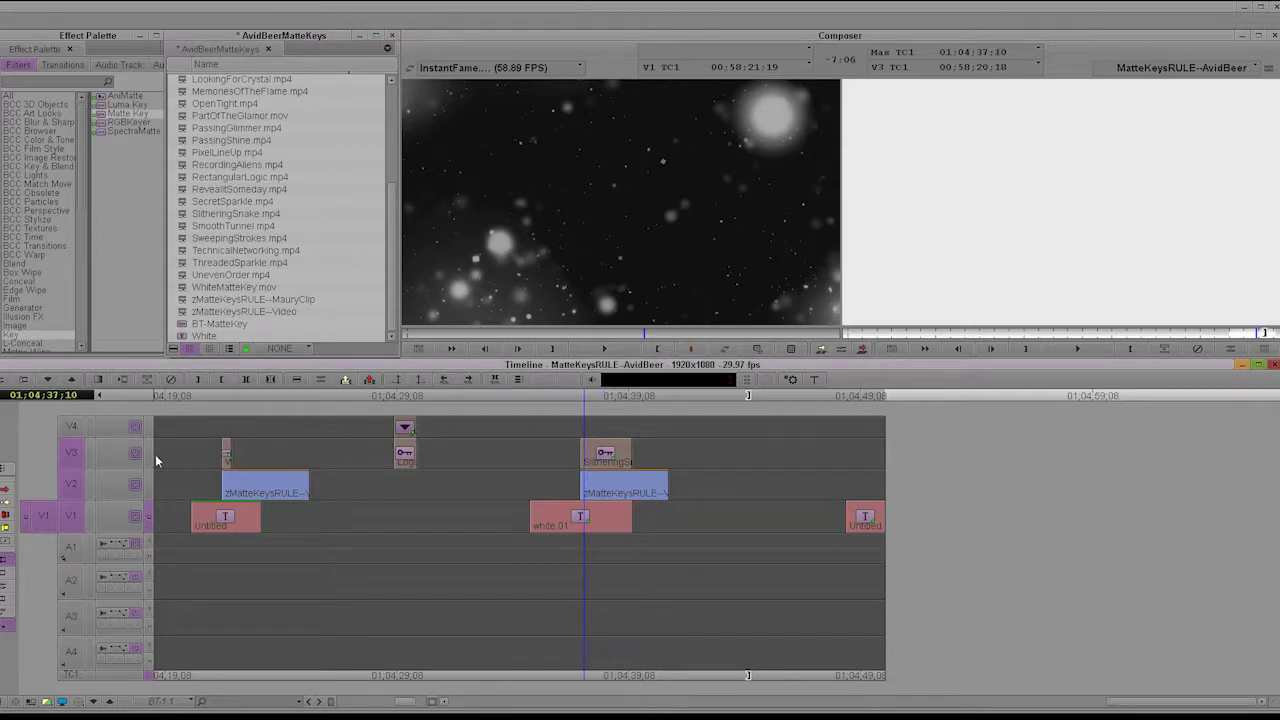
Load WhiteMatteKey.mov into the source monitor and move through its matte animation to 00:00:03:12
left_click_drag(579, 489, 616, 484)
double_click(230, 287)
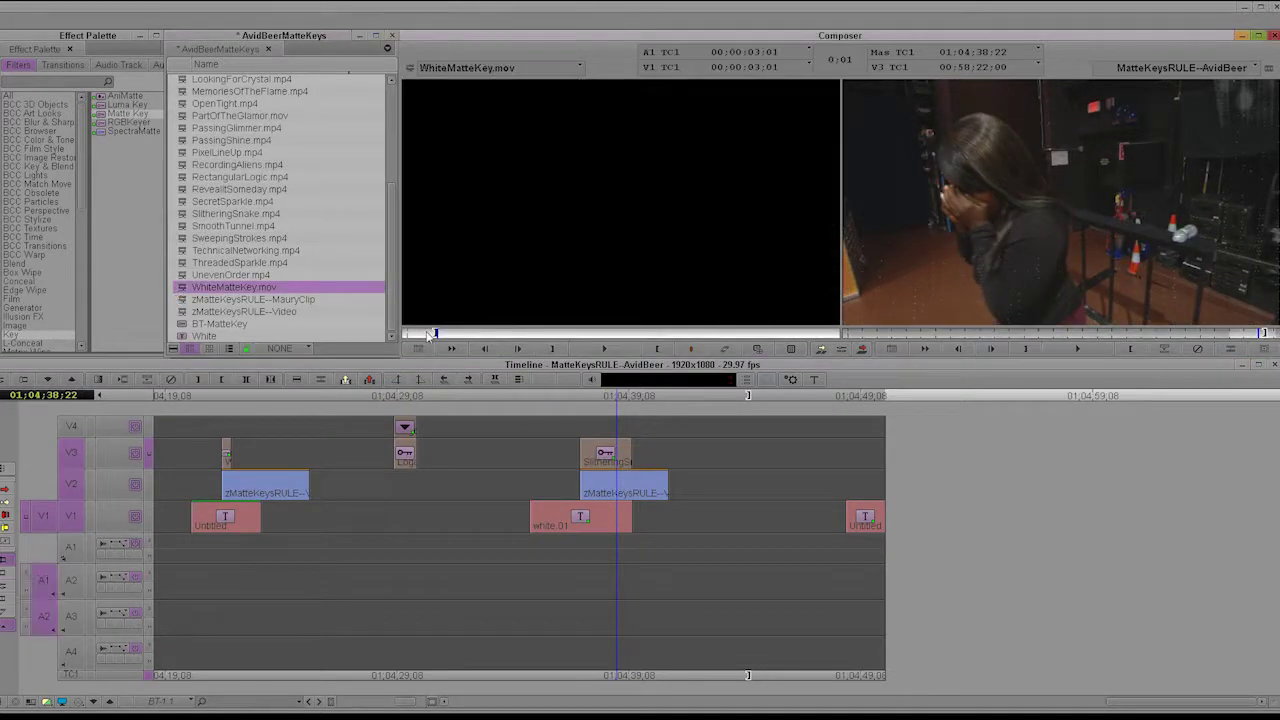
left_click_drag(430, 337, 760, 370)
Replace the SlitheringSnake matte on V3 with WhiteMatteKey.mov, starting with the V2 video clip near 01;04;37;10
left_click(723, 456)
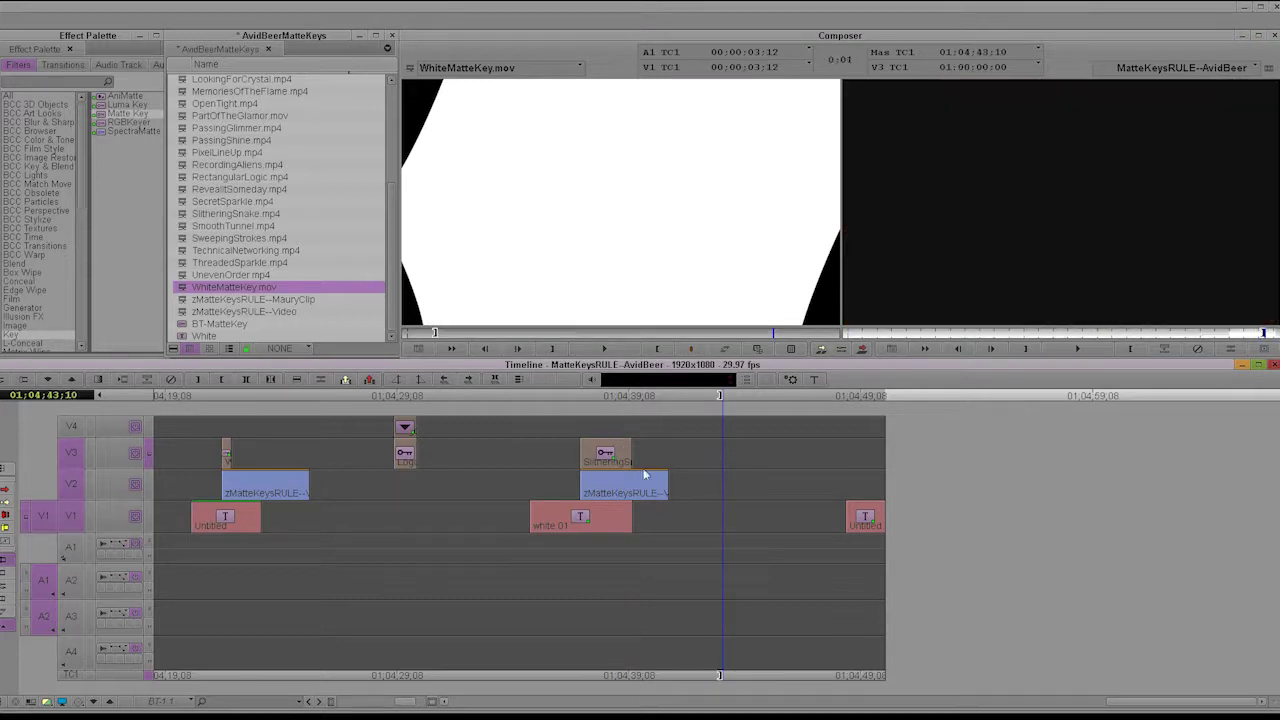
left_click(598, 484)
left_click(74, 461)
left_click(76, 487)
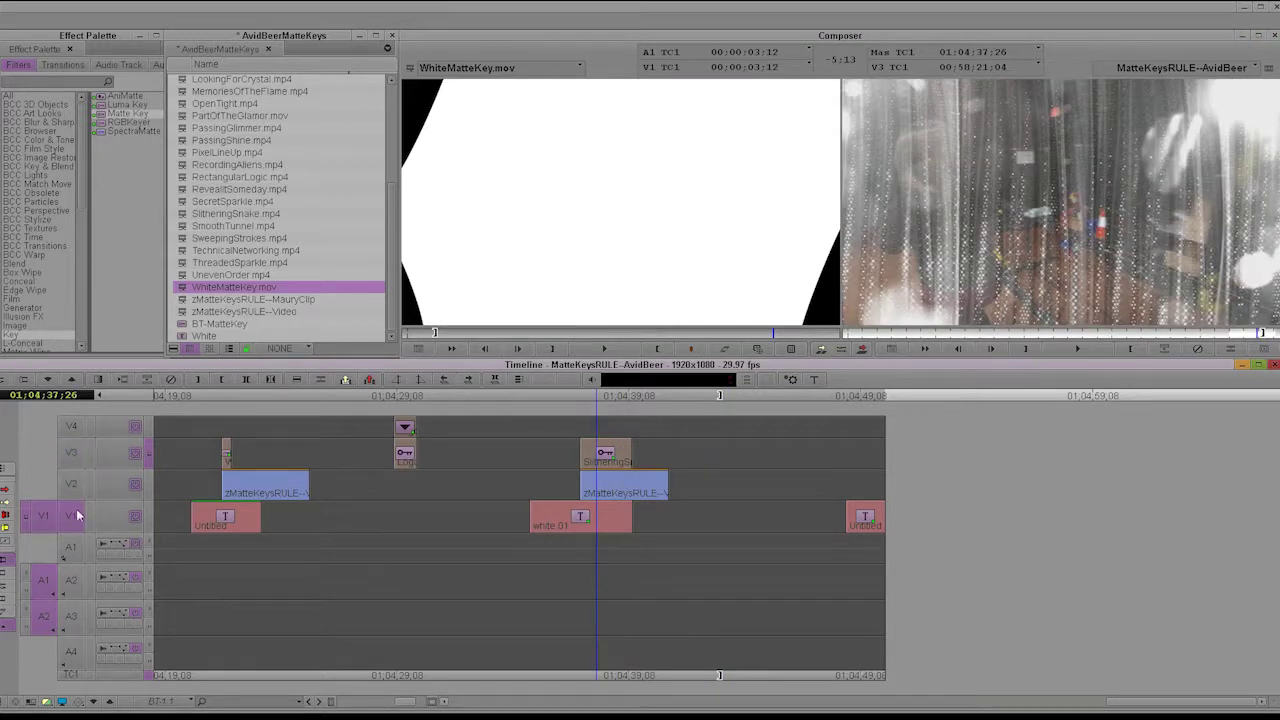
left_click(77, 515)
left_click(75, 459)
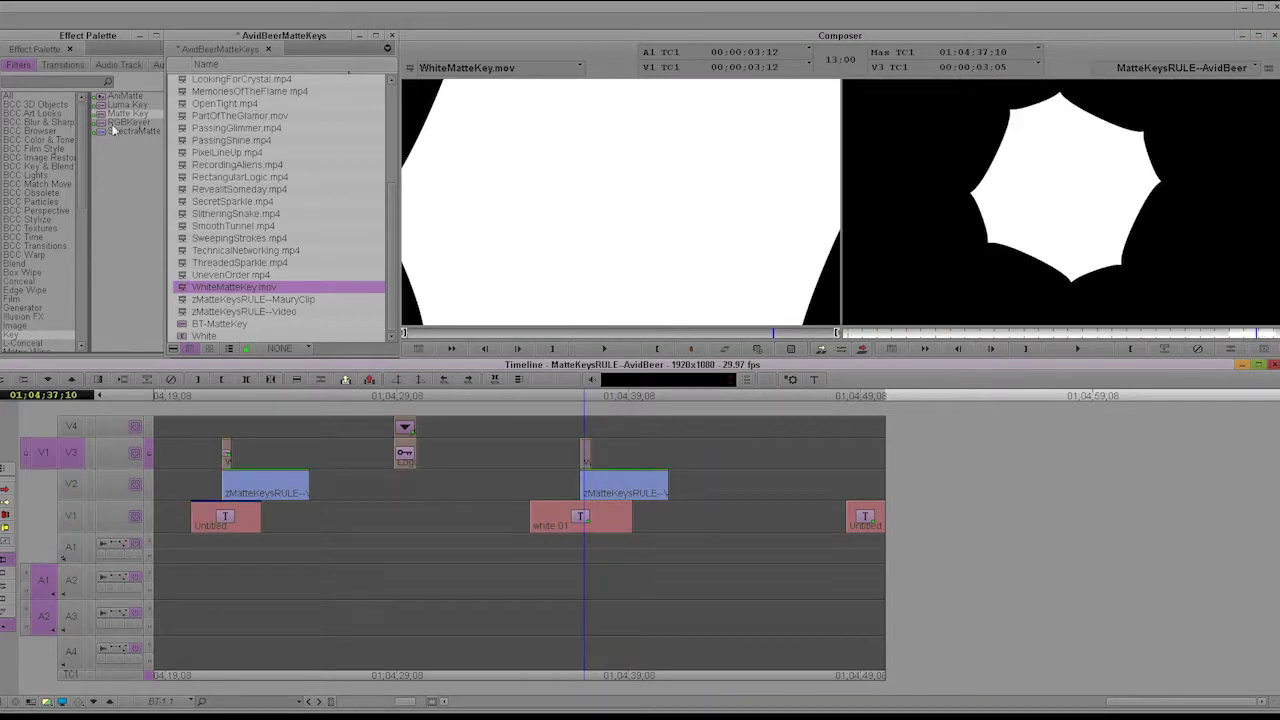
Apply Matte Key to the WhiteMatteKey clip on V3 and step to 01;04;37;09 within the transition
left_click_drag(106, 114, 581, 495)
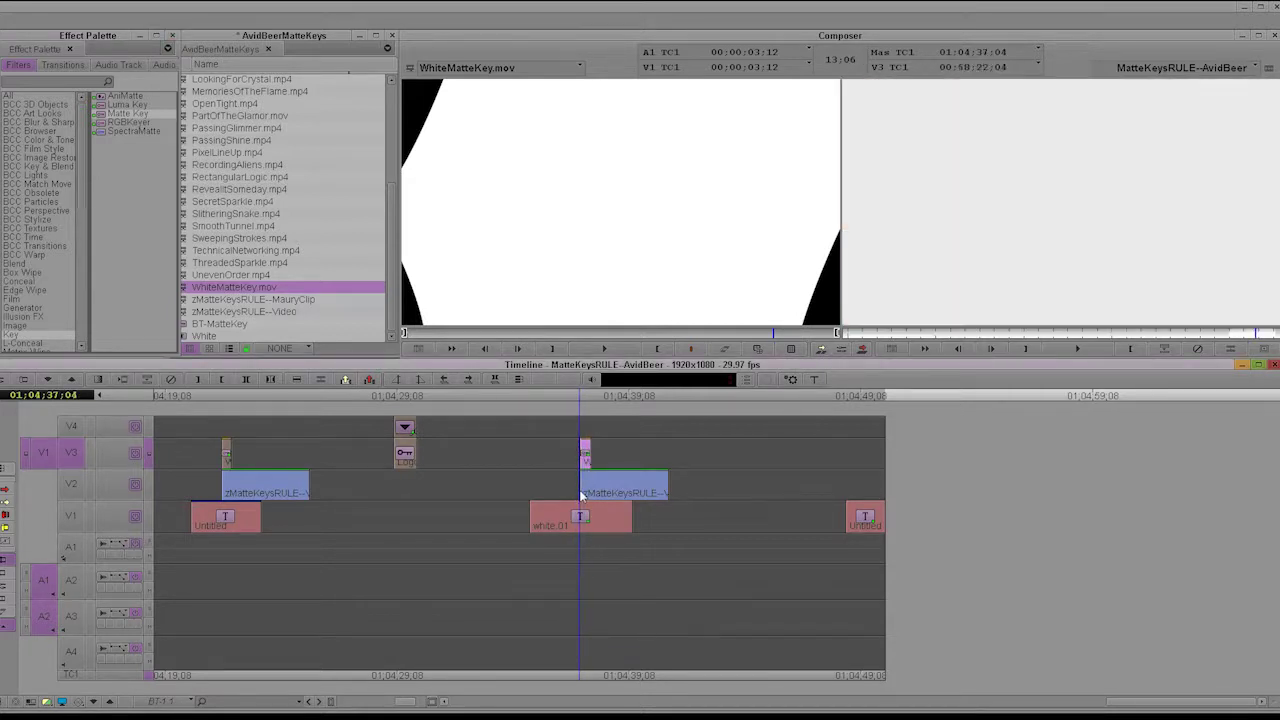
left_click(582, 496)
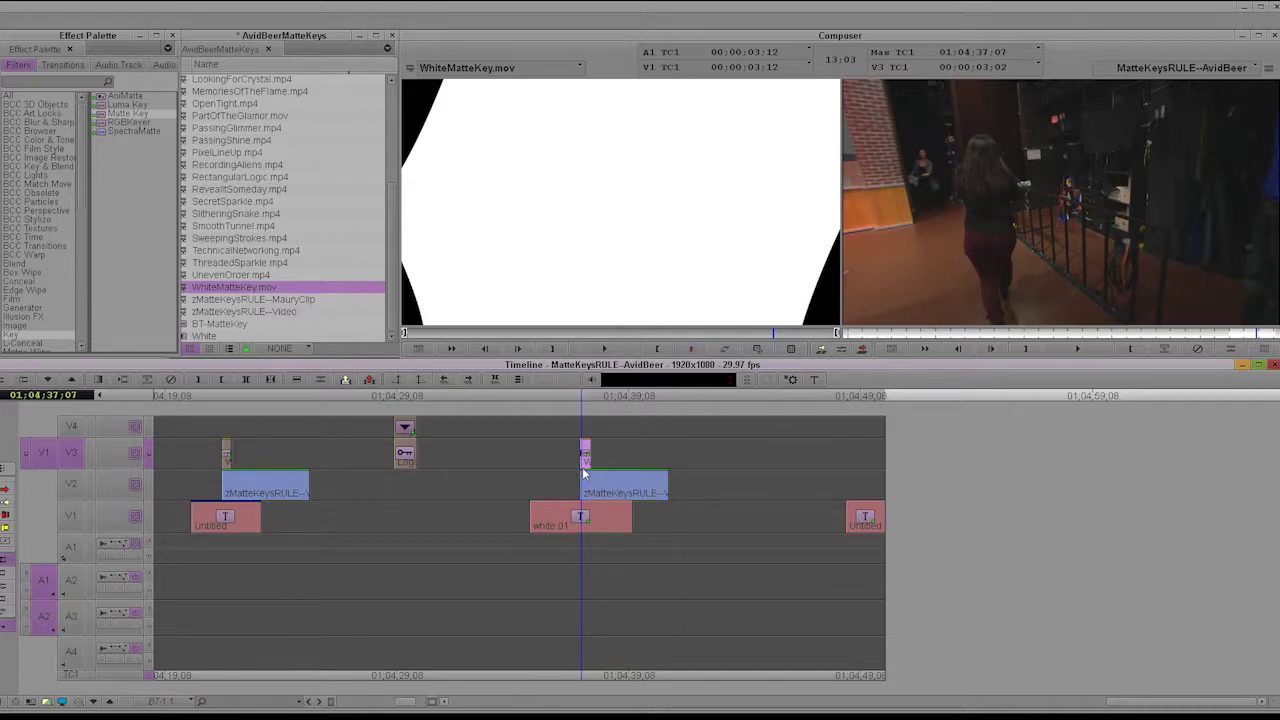
key("Right")
key("Right")
Turn on Invert Key for the Matte Key effect on the WhiteMatteKey clip and check frames of the transition
left_click(842, 350)
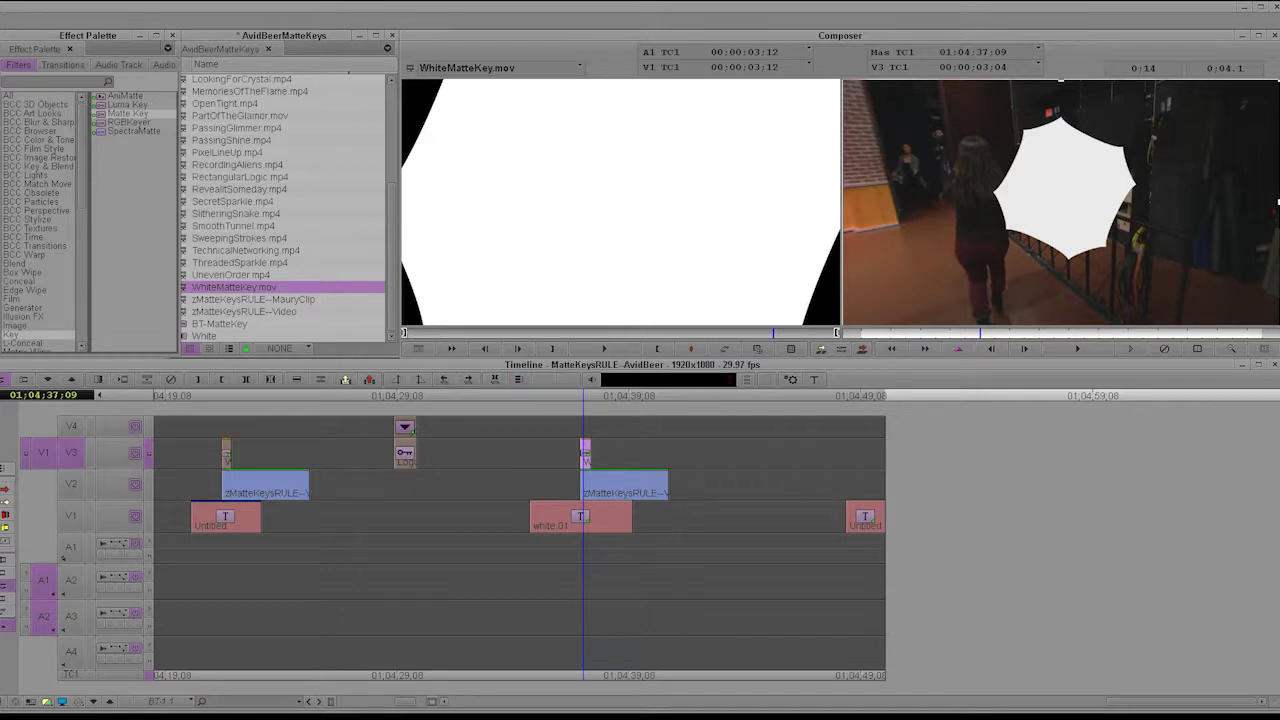
left_click_drag(361, 37, 213, 30)
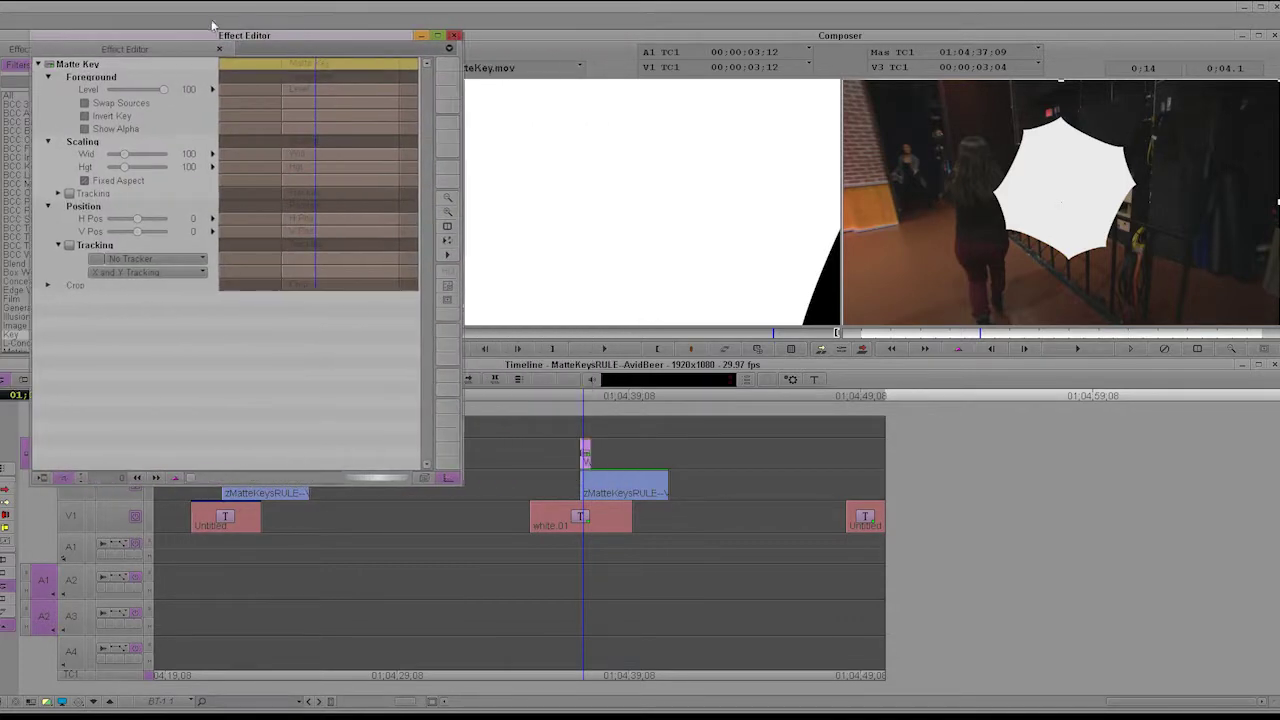
left_click(85, 116)
left_click(658, 458)
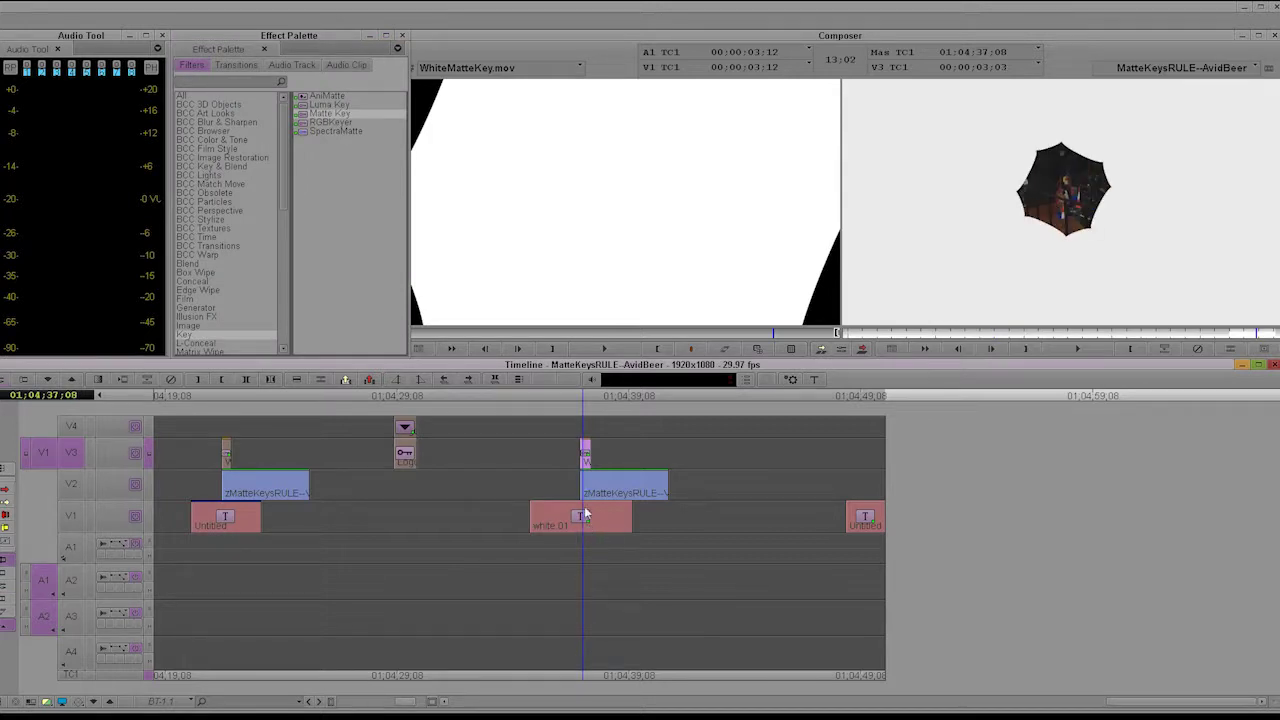
mouse_move(588, 476)
left_mouse_down()
mouse_move(577, 508)
mouse_move(588, 476)
left_mouse_up()
left_click_drag(566, 337, 800, 336)
left_click(724, 348)
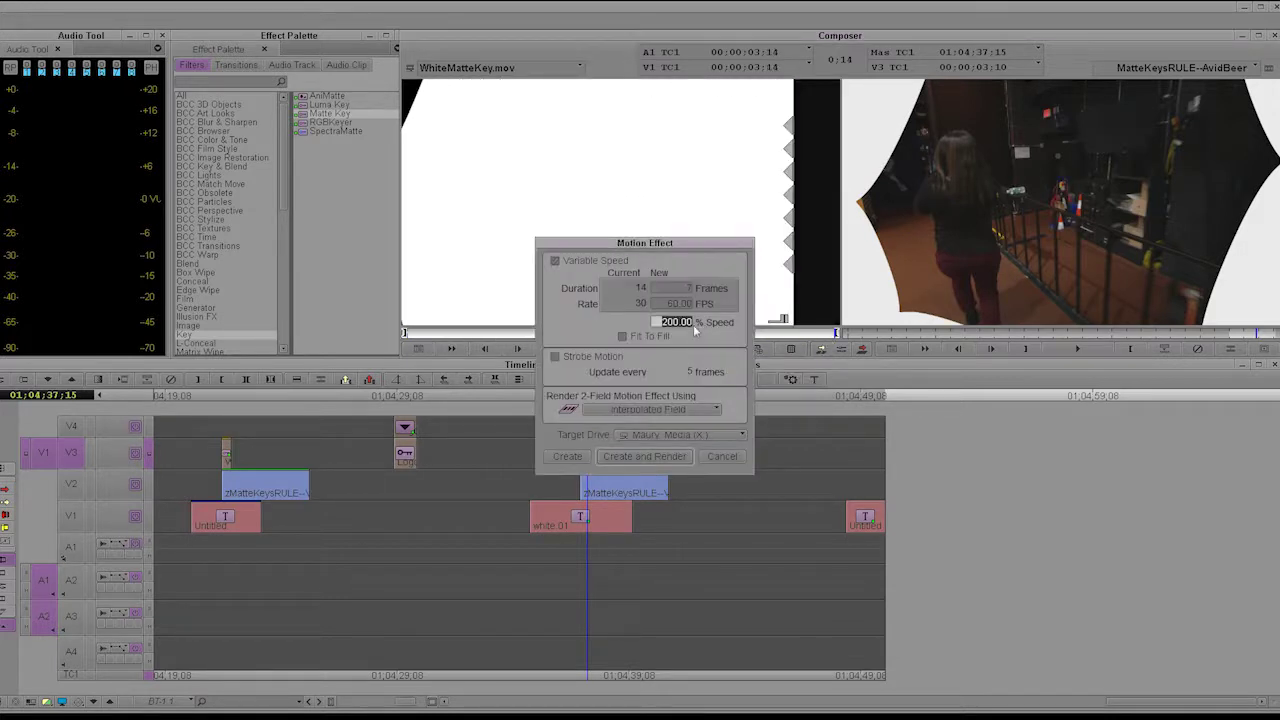
left_click(722, 456)
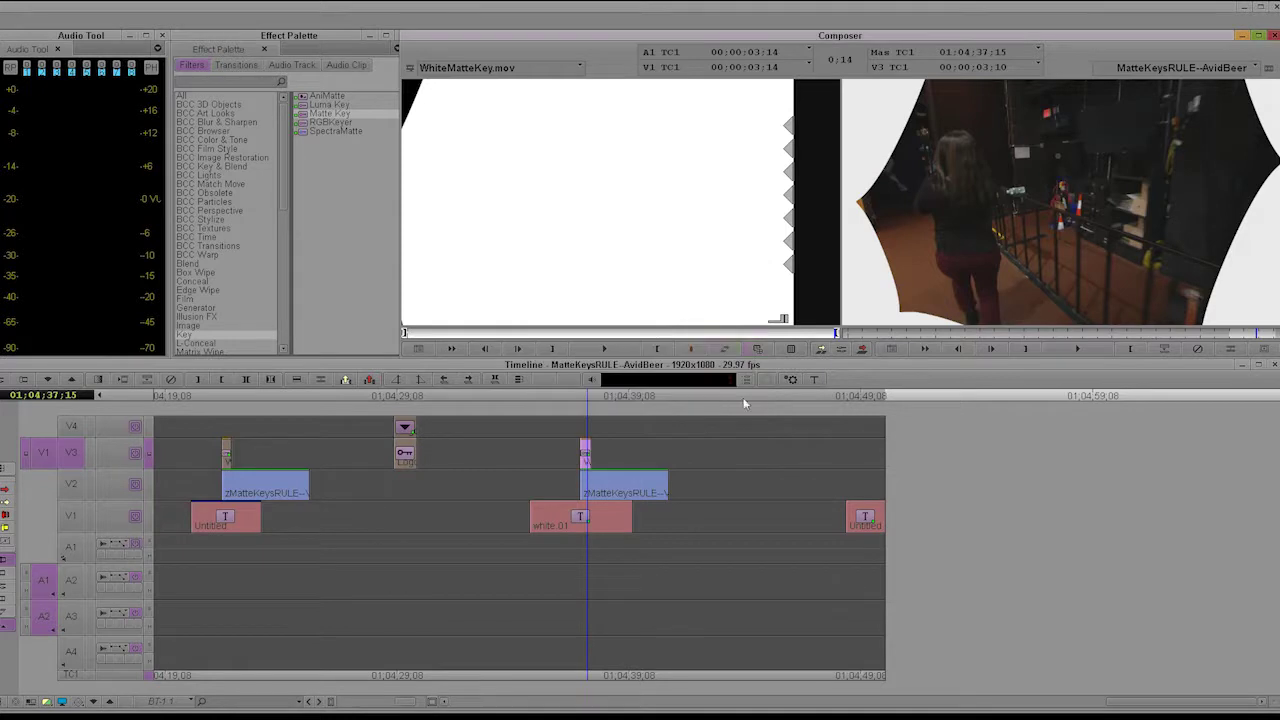
Return the WhiteMatteKey source to 00:00:03:00 and play the inverted matte transition in the sequence
left_click_drag(788, 336, 369, 338)
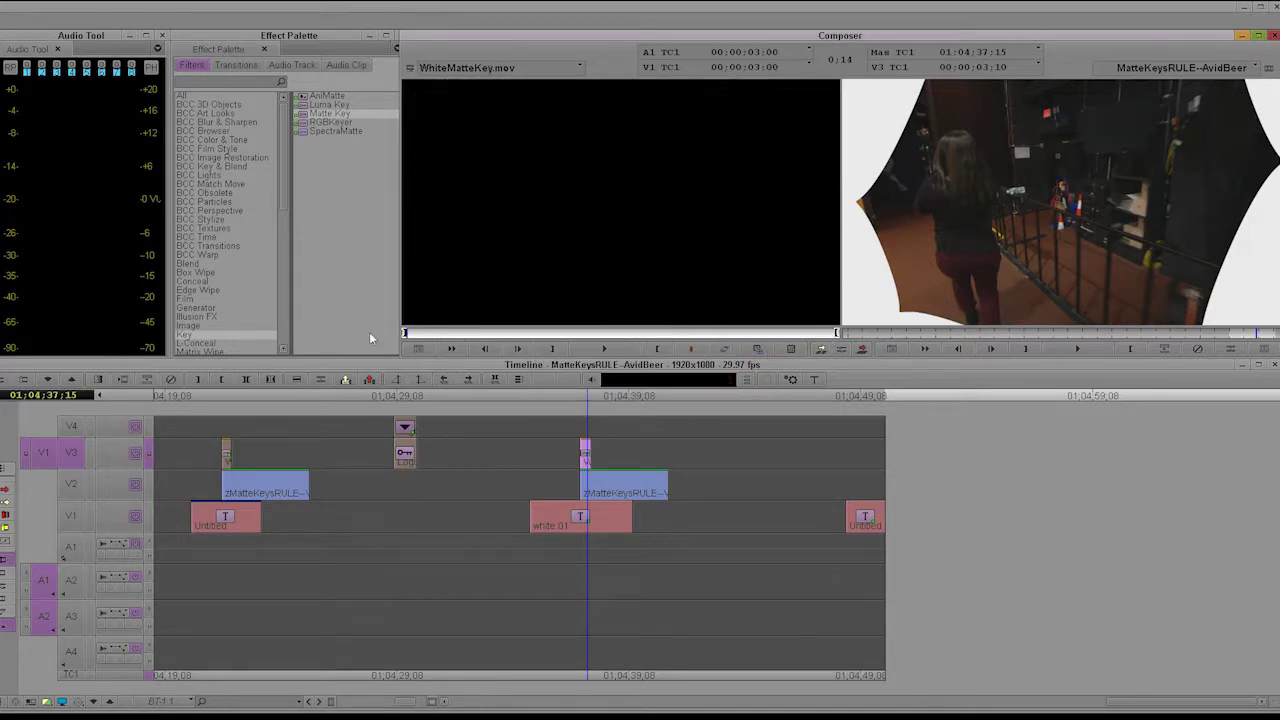
mouse_move(588, 495)
left_mouse_down()
mouse_move(582, 505)
mouse_move(582, 494)
left_mouse_up()
key("space")
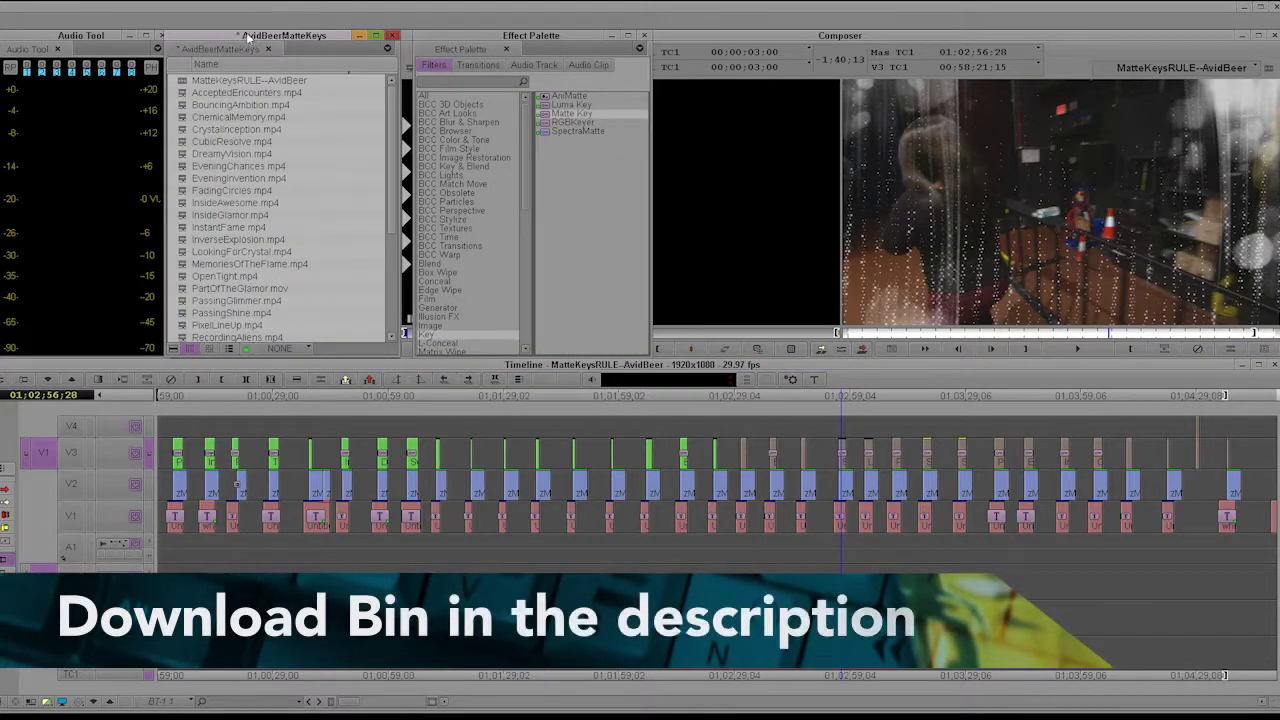
Park the sequence at 01;01;30;13 and load InsideGlamor.mp4 into the source monitor, moving through its animation
left_click_drag(409, 490, 510, 490)
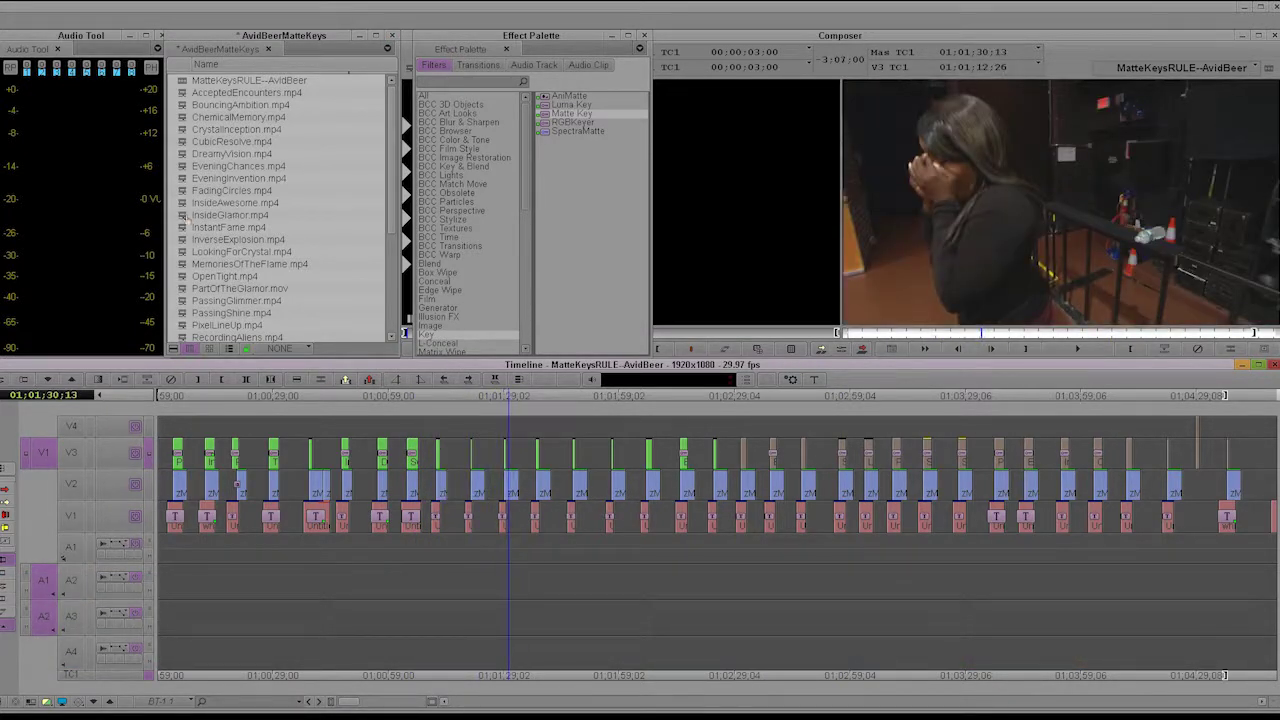
left_click_drag(183, 215, 666, 212)
left_click_drag(488, 334, 646, 309)
left_click_drag(392, 222, 404, 350)
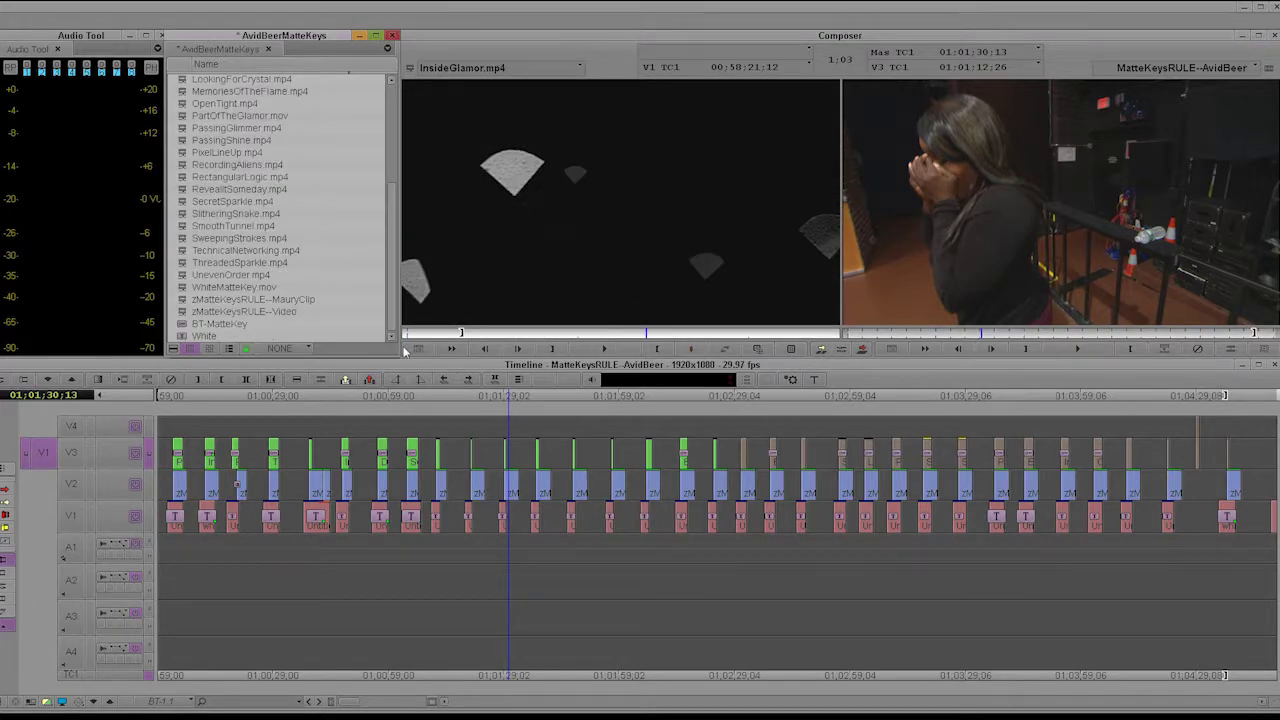
Look through the matte clips in the AvidBeerMatteKeys bin and load the White title into the source monitor
scroll(232, 226, "up", 5)
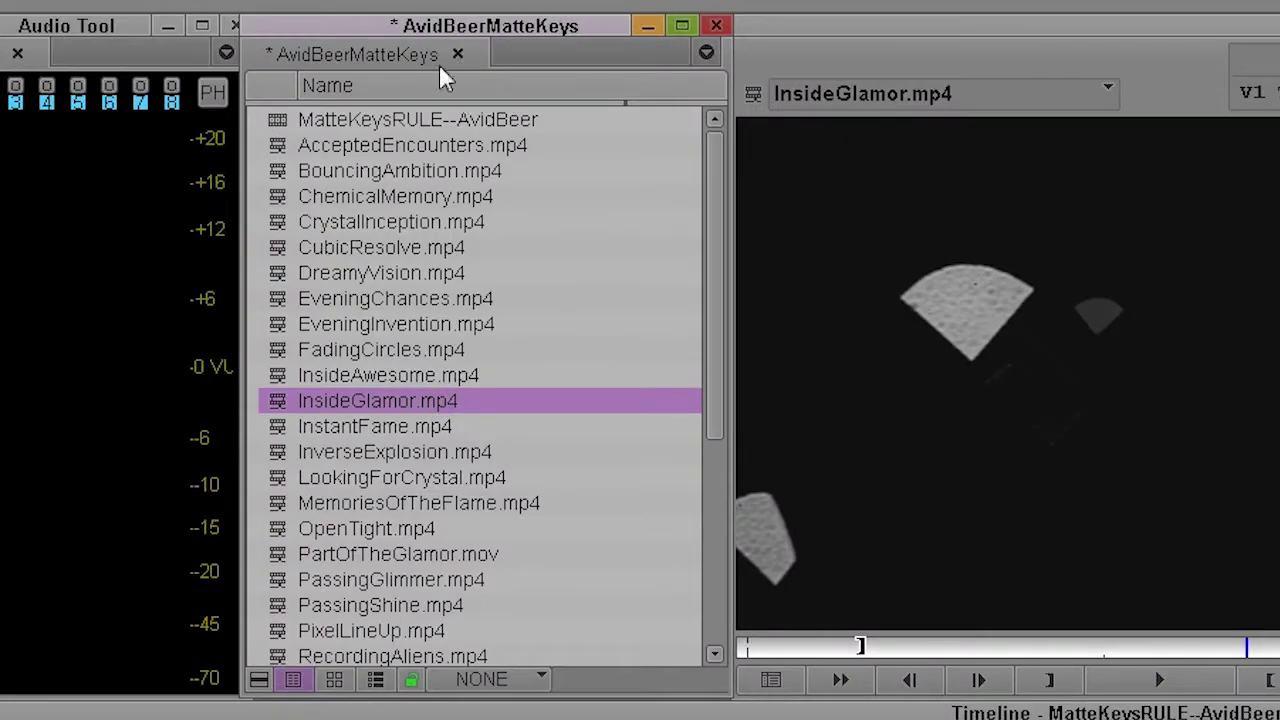
left_click(345, 145)
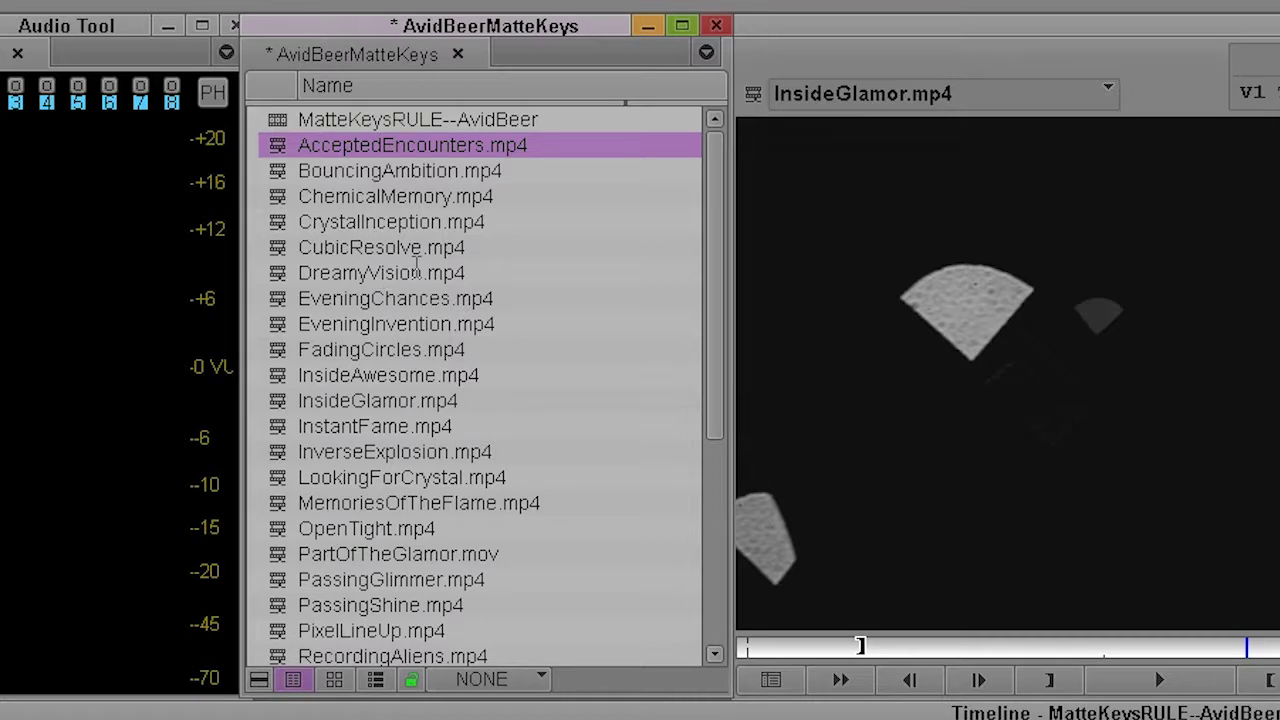
scroll(416, 264, "down", 5)
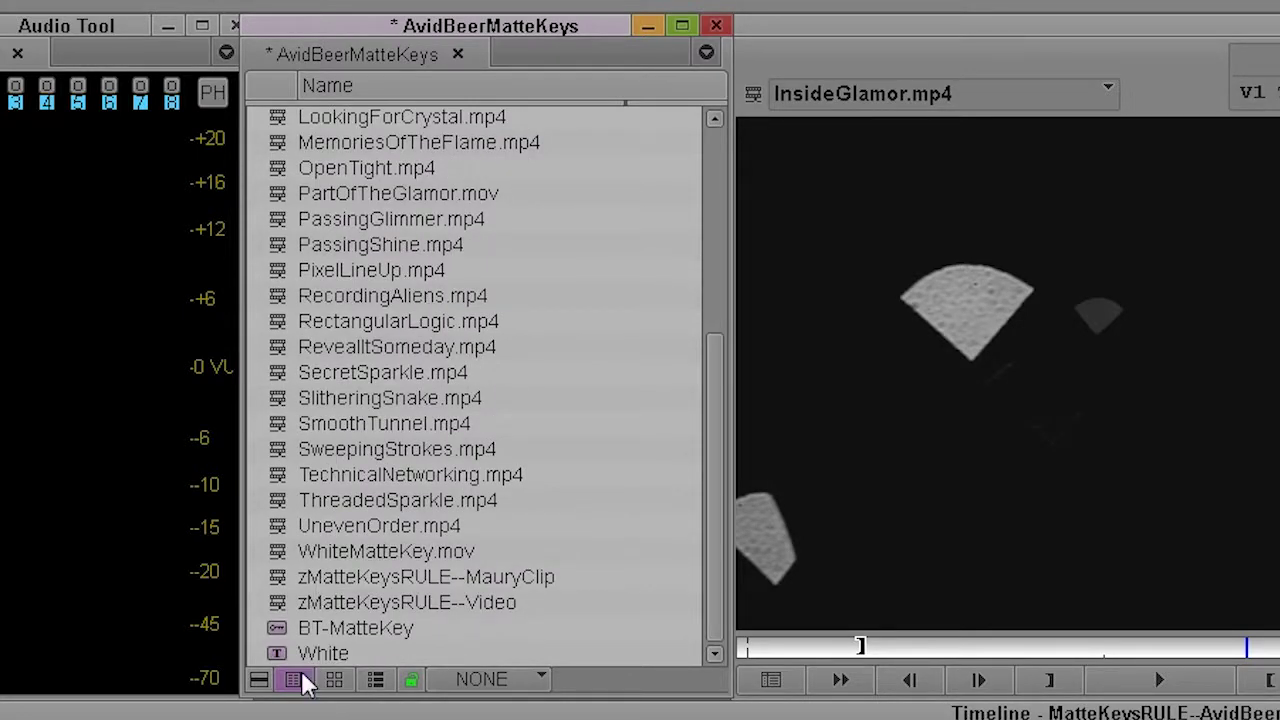
double_click(277, 655)
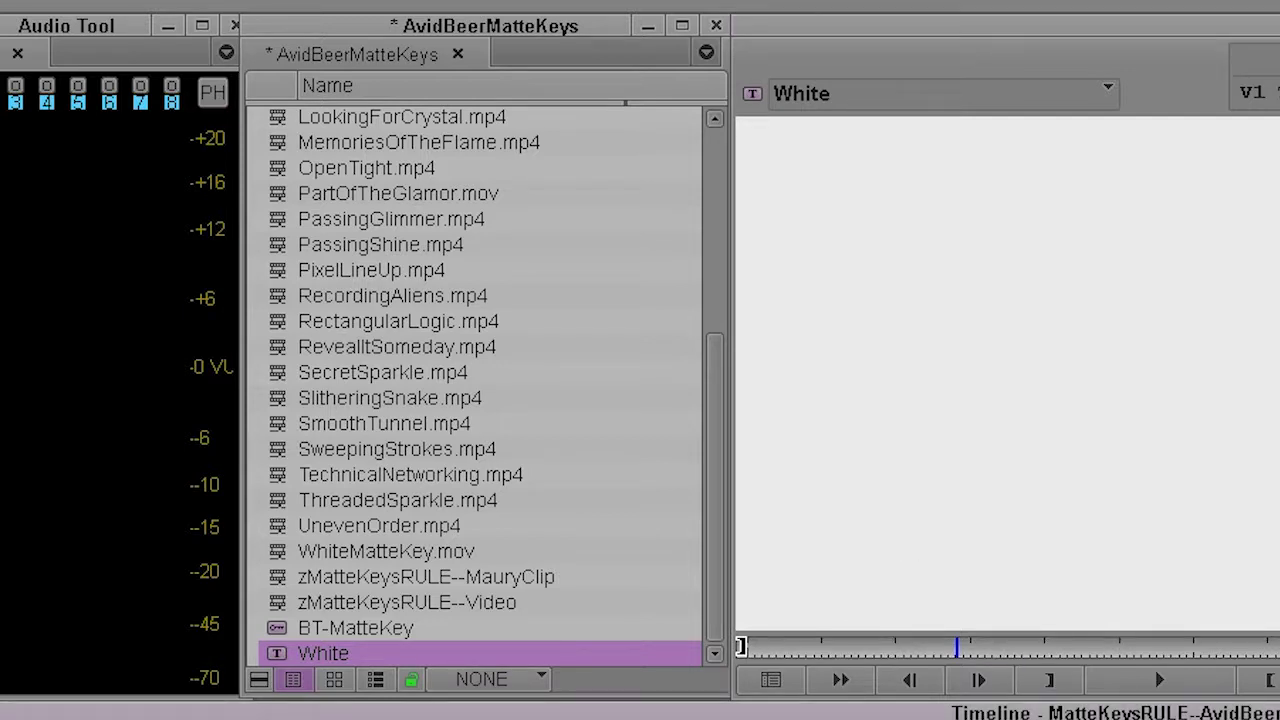
Select the saved BT-MatteKey effect in the bin and place the Effect Palette, showing Matte Key, beside the source monitor
left_click(285, 630)
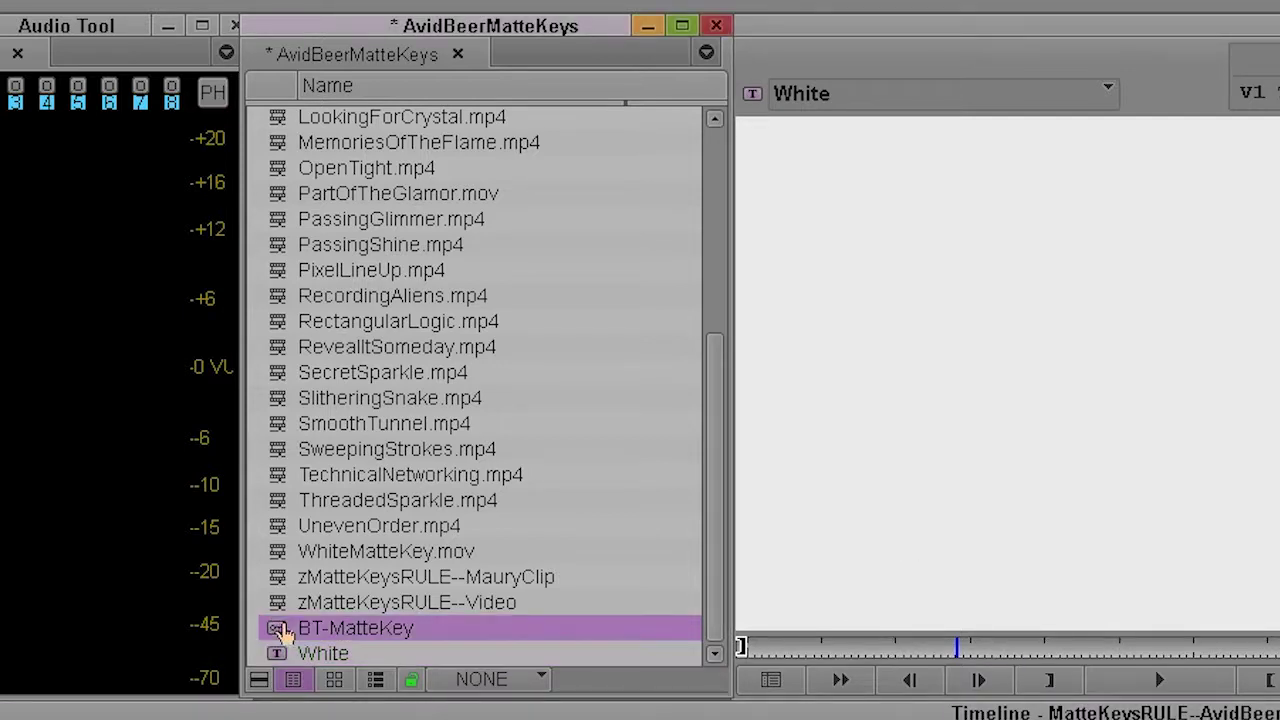
key("ctrl+8")
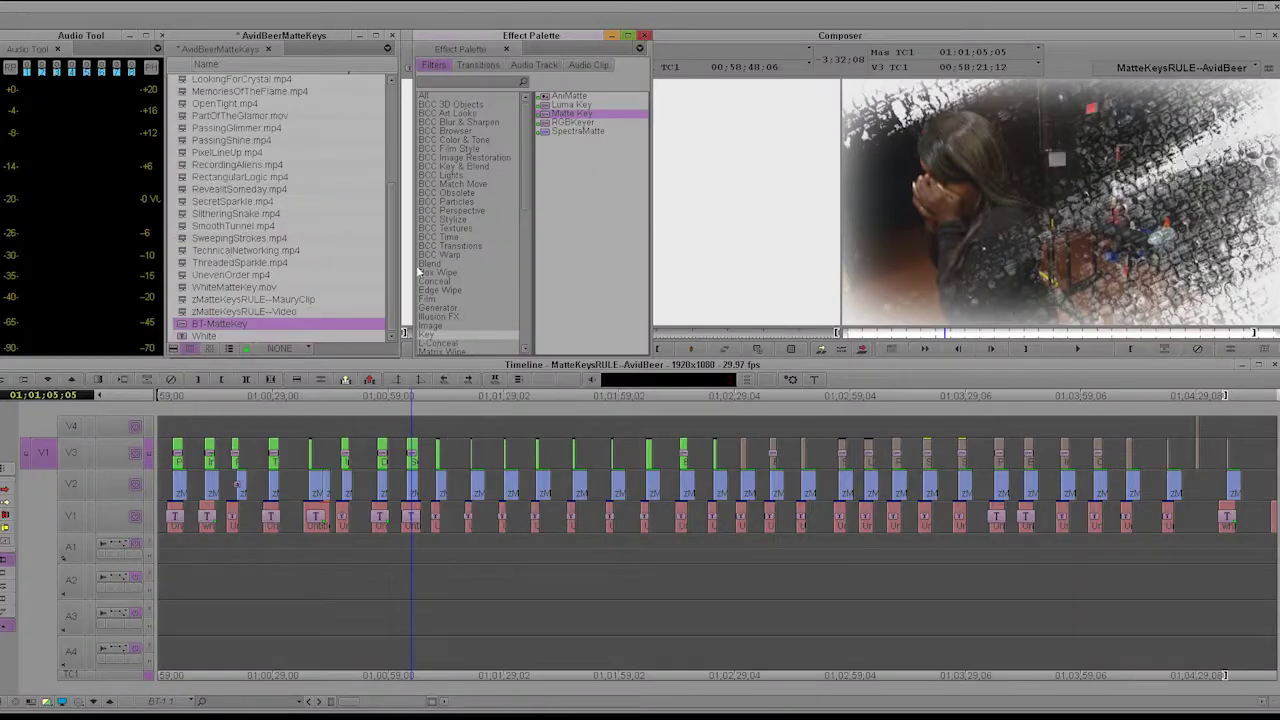
left_click_drag(578, 37, 144, 7)
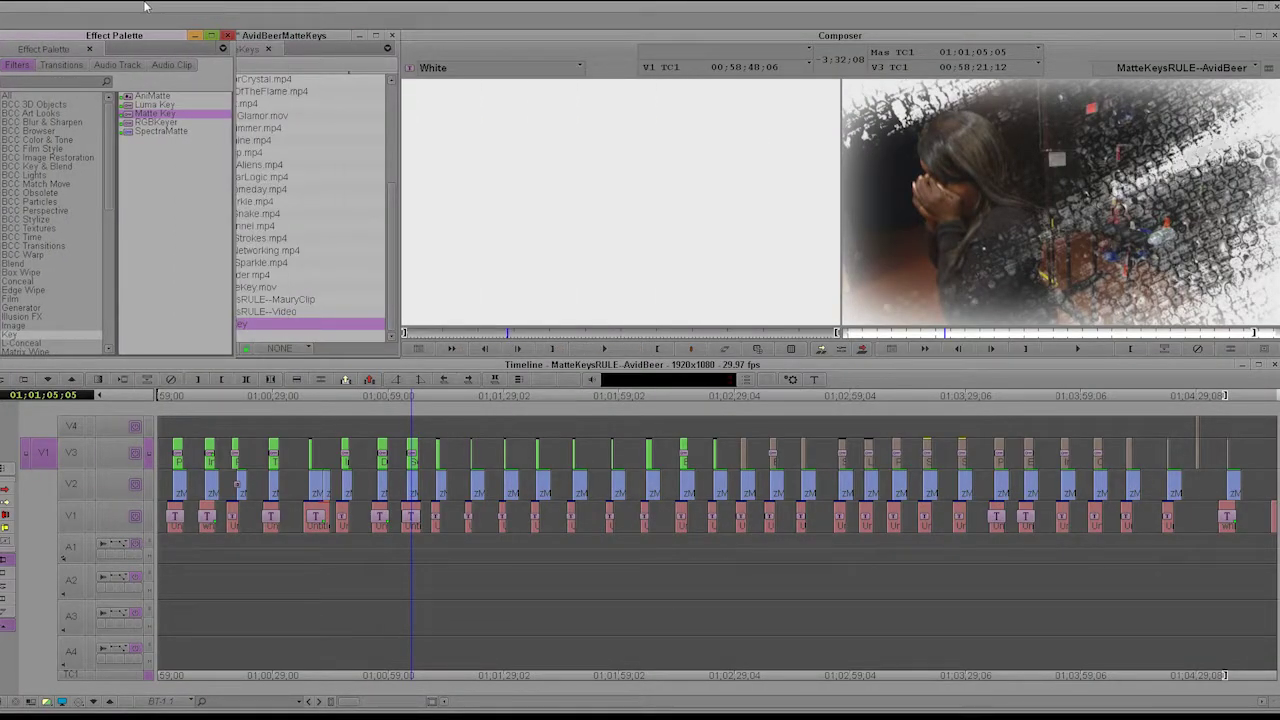